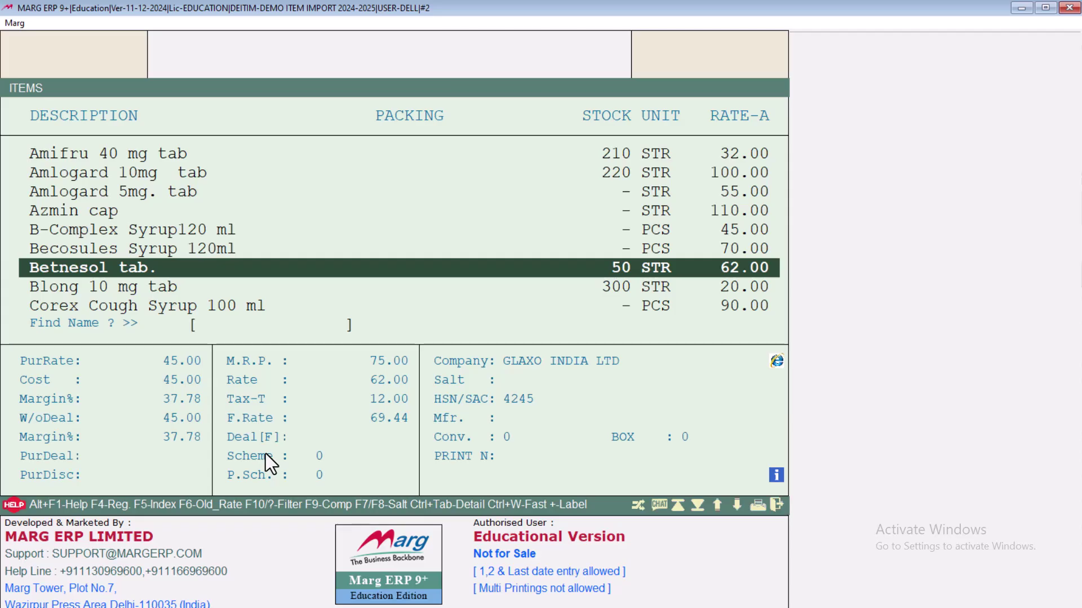
- Record a shortage of 100 for the item Azmin cap, with no purchase order quantity
key("asterisk")
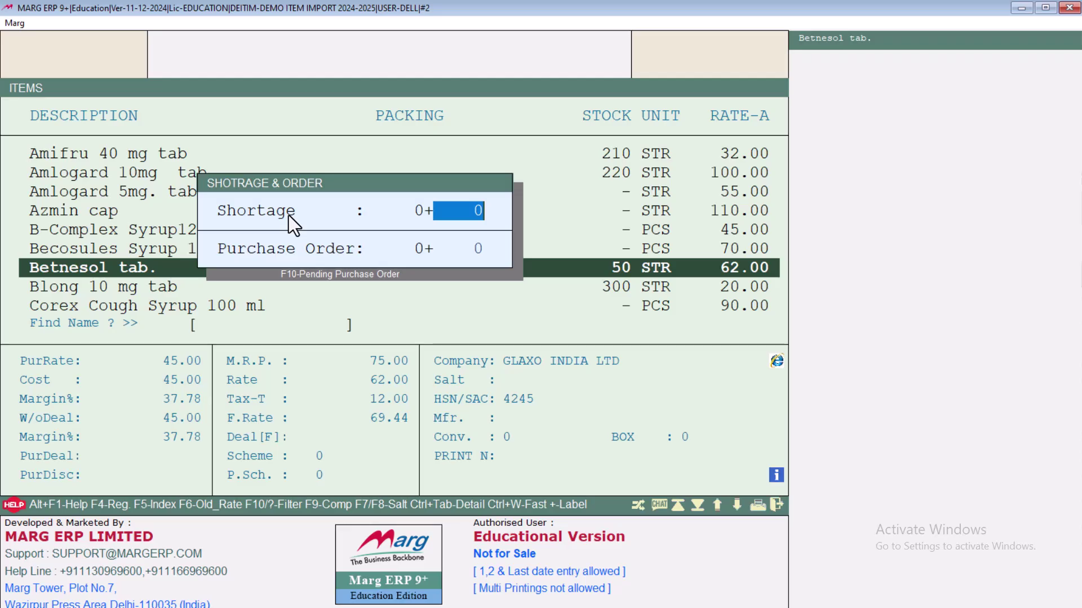
key("Escape")
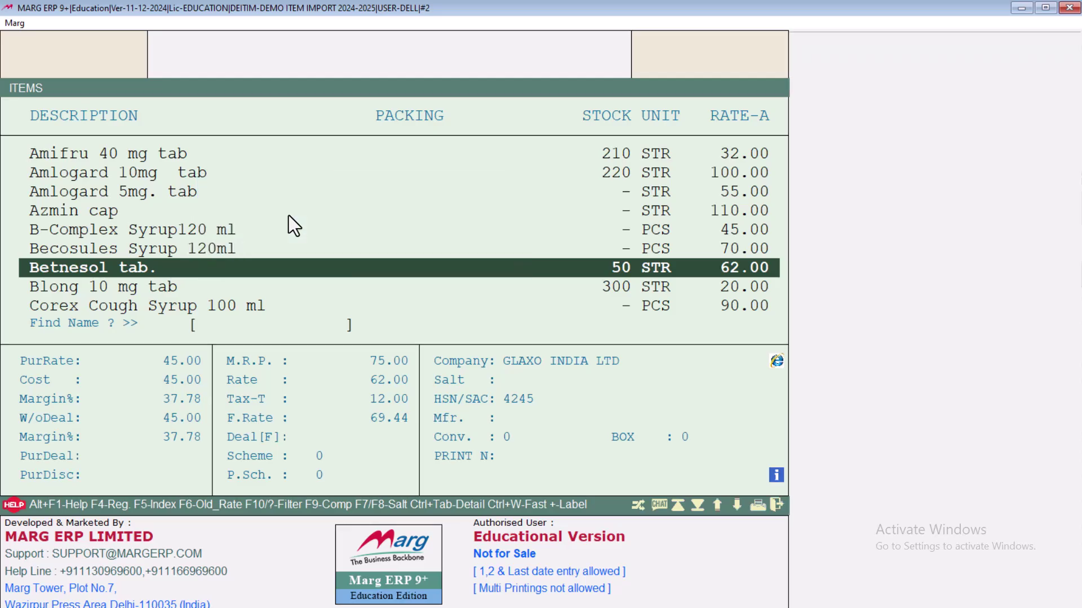
key("Up")
key("Up")
key("Up")
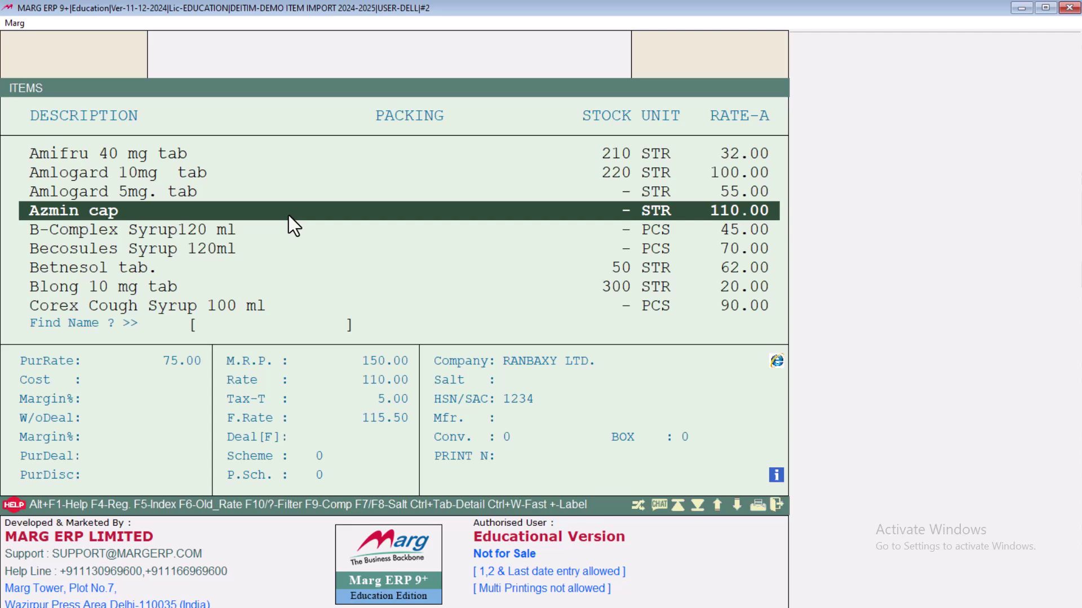
key("Return")
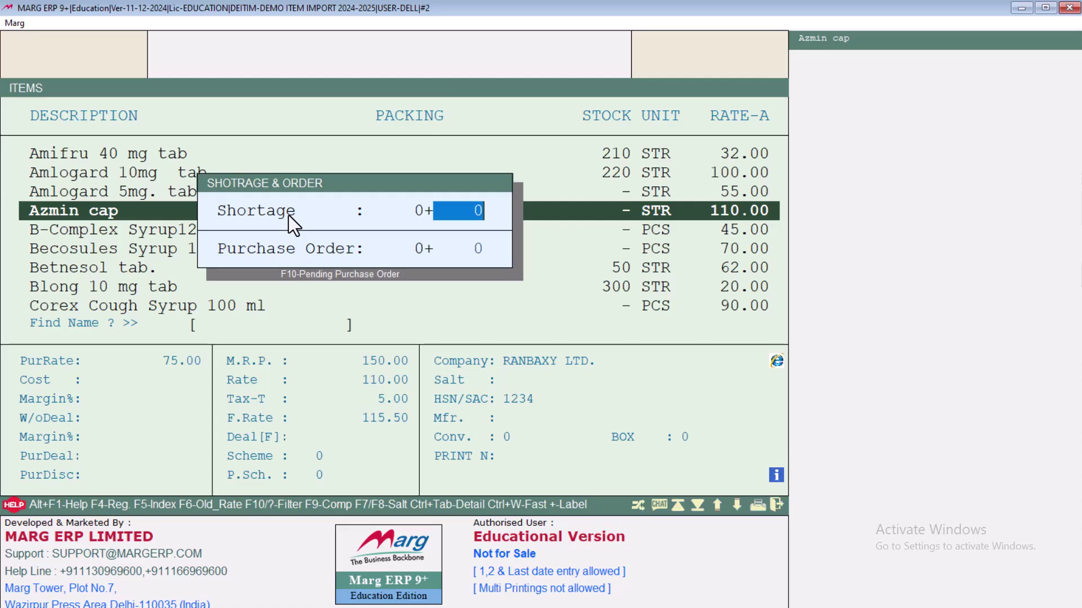
type("100")
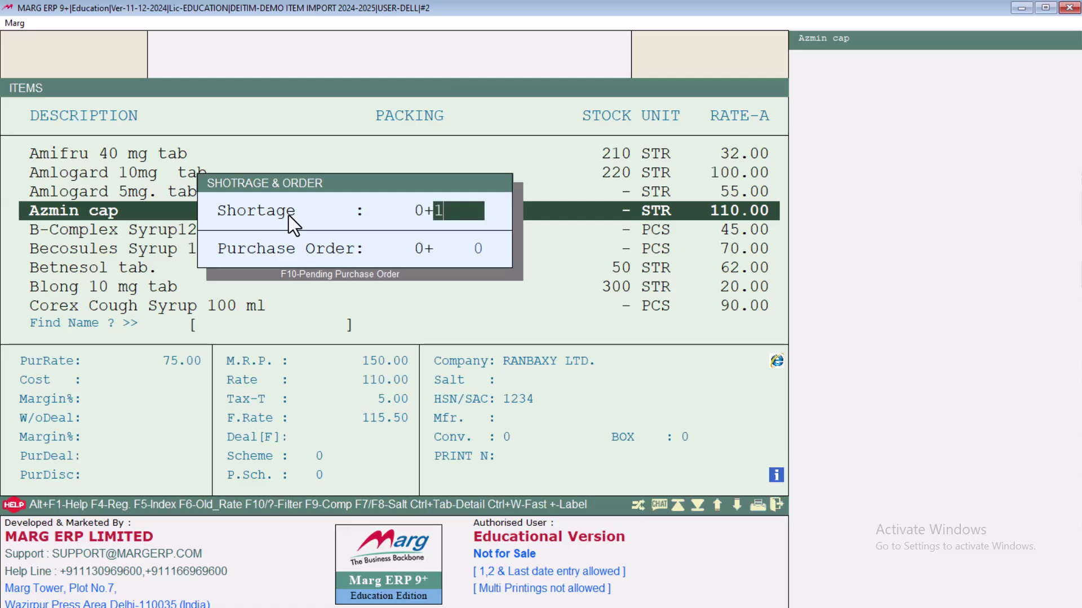
key("Return")
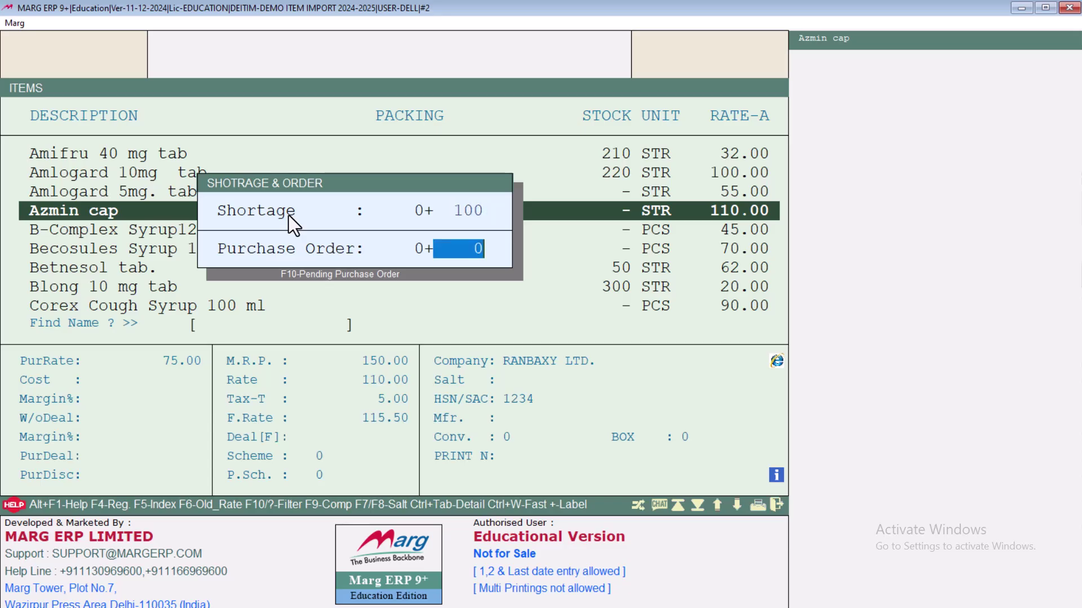
key("Return")
key("Return")
- Record a shortage of 150 for the out-of-stock item Amlogard 5mg. tab, with no purchase order quantity
key("Down")
key("Down")
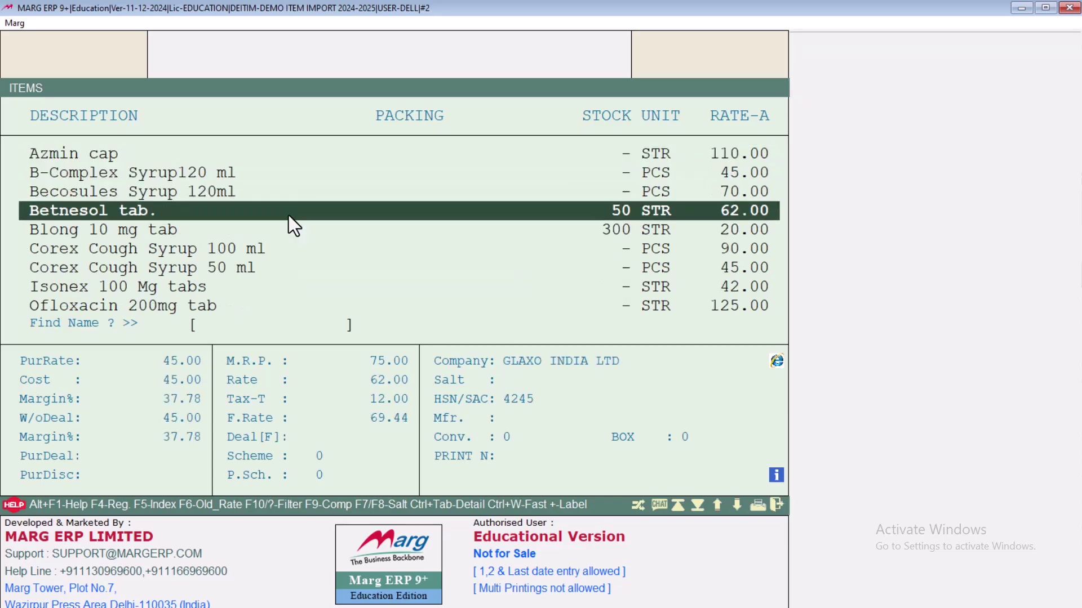
key("Down")
key("Down")
key("Down")
key("Down")
key("Down")
key("Down")
key("Down")
key("Down")
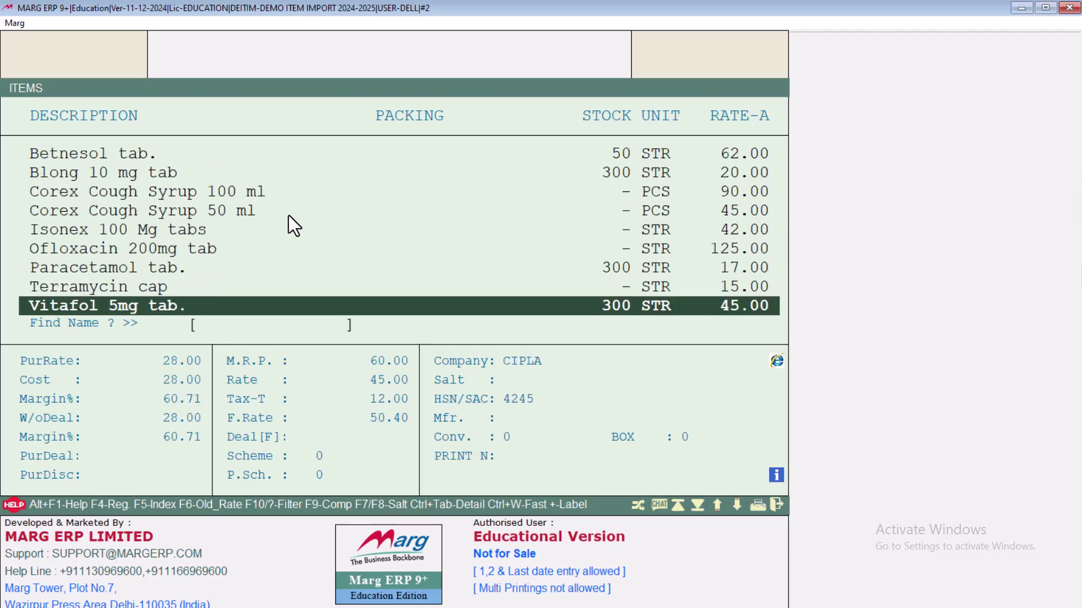
key("Up")
key("Up")
key("Up")
key("Up")
key("Up")
key("Up")
key("Up")
key("Up")
key("Up")
key("Up")
key("Up")
key("Up")
key("Up")
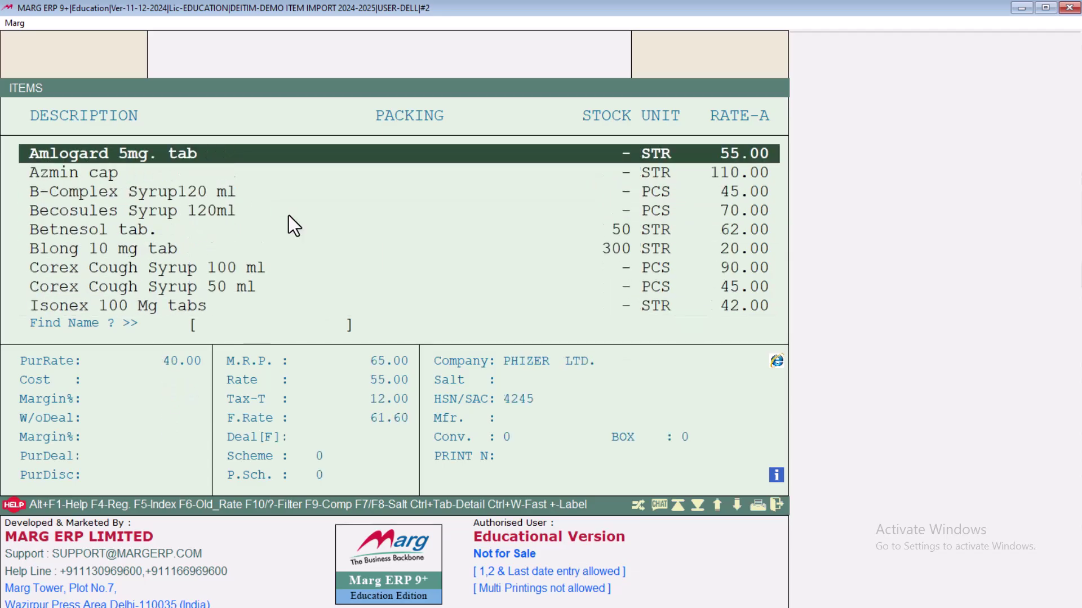
key("Down")
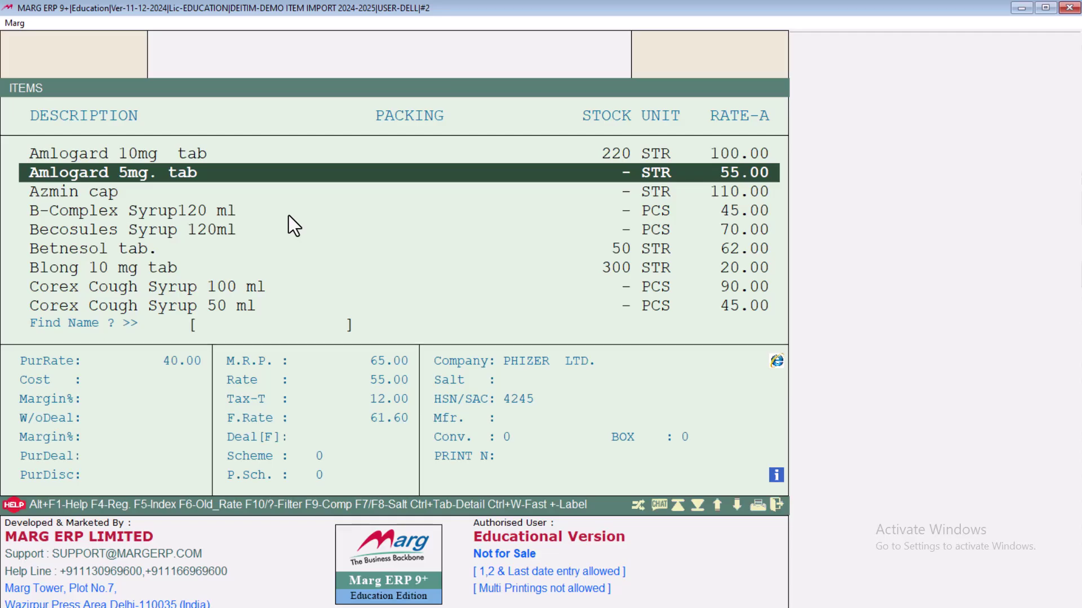
key("Tab")
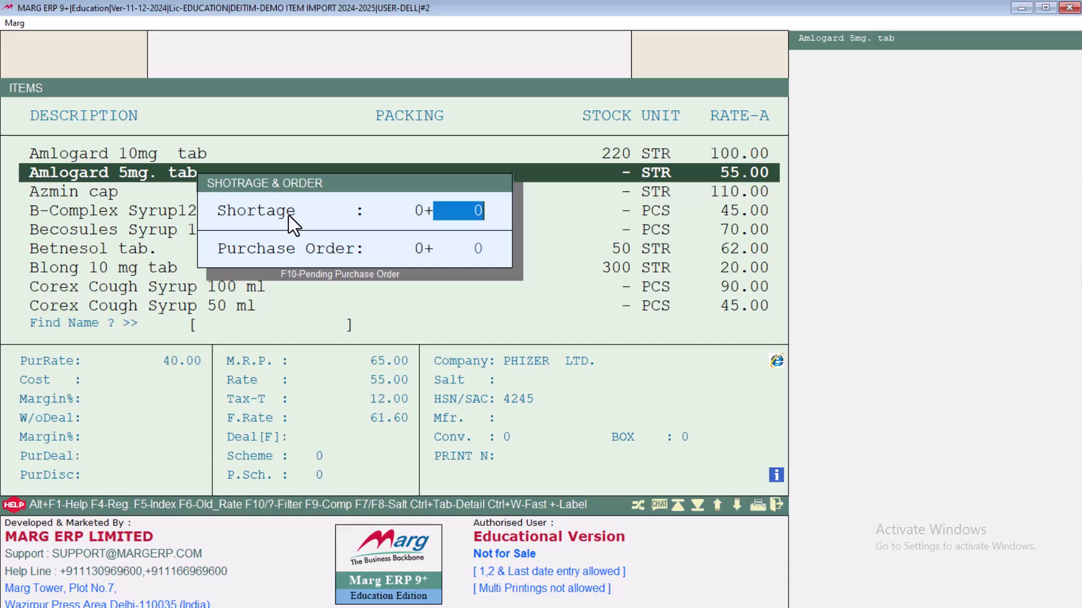
type("150")
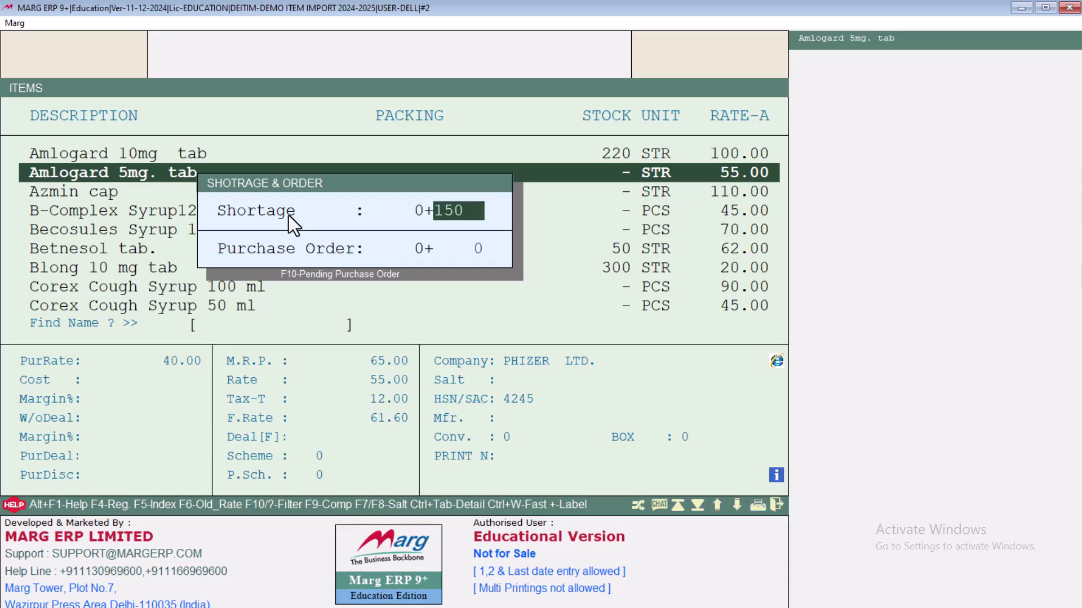
key("Return")
key("Return")
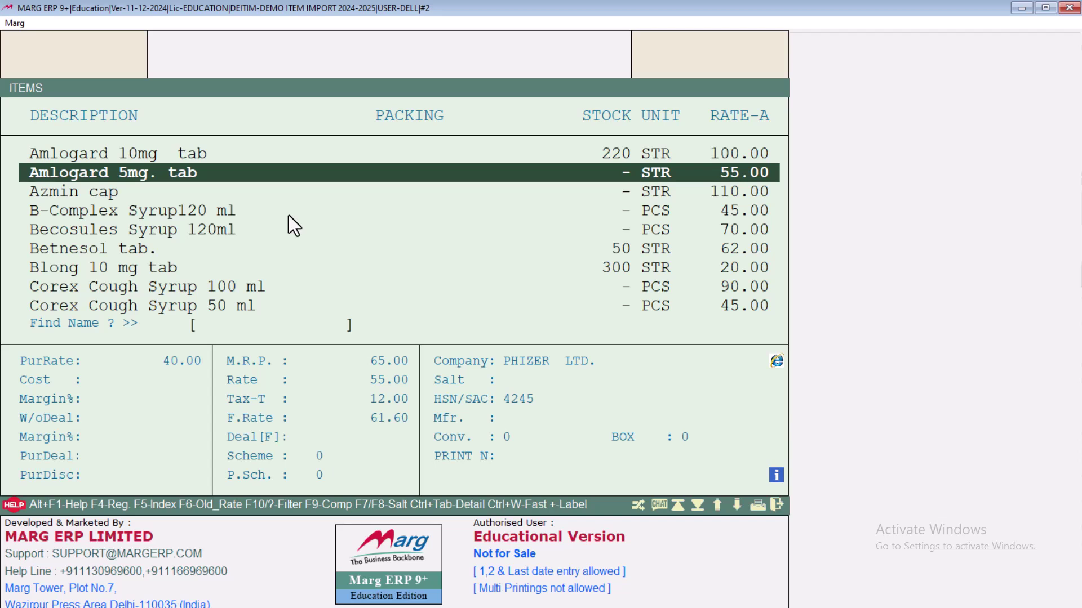
- Reopen the shortage entry of Amlogard 5mg. tab to check its recorded quantity, and close it without adding anything
key("Down")
key("Up")
key("Tab")
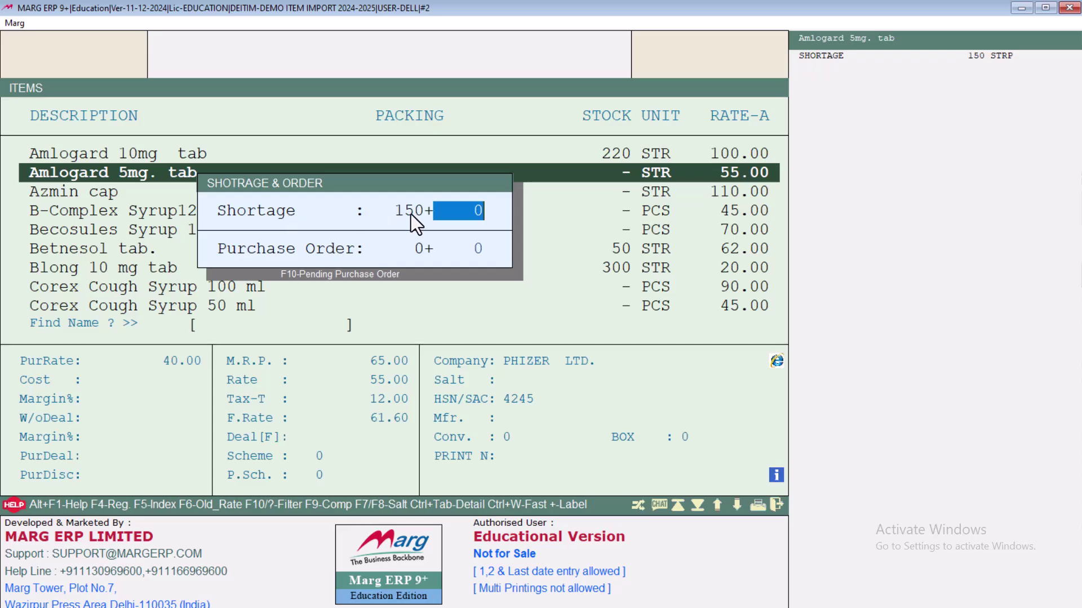
key("alt+Tab")
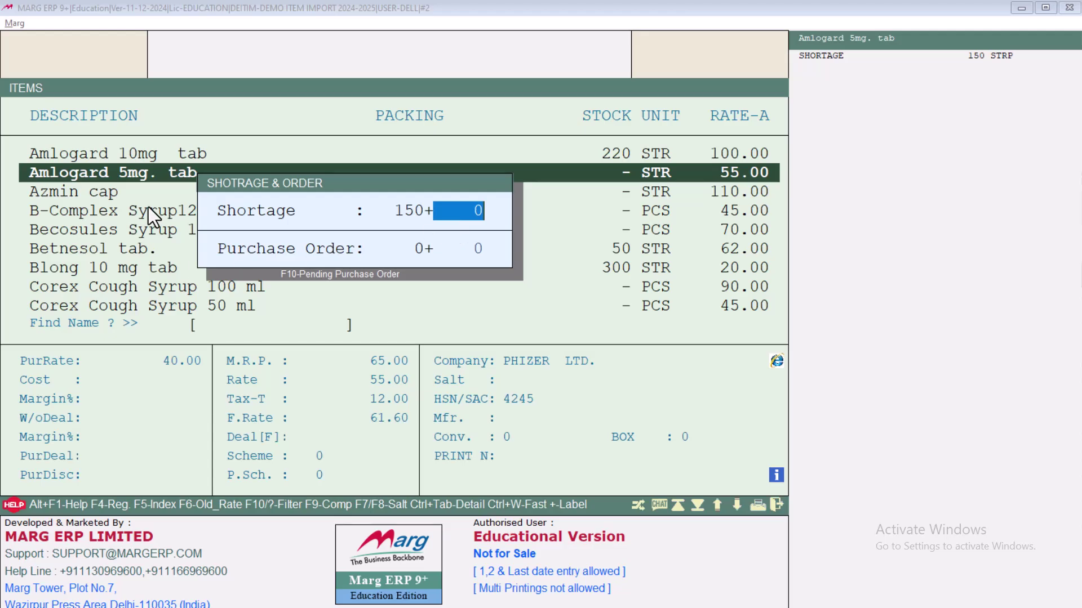
key("Escape")
- Record a shortage of 60 for Becosules Syrup 120ml, with no purchase order quantity
key("Down")
key("Down")
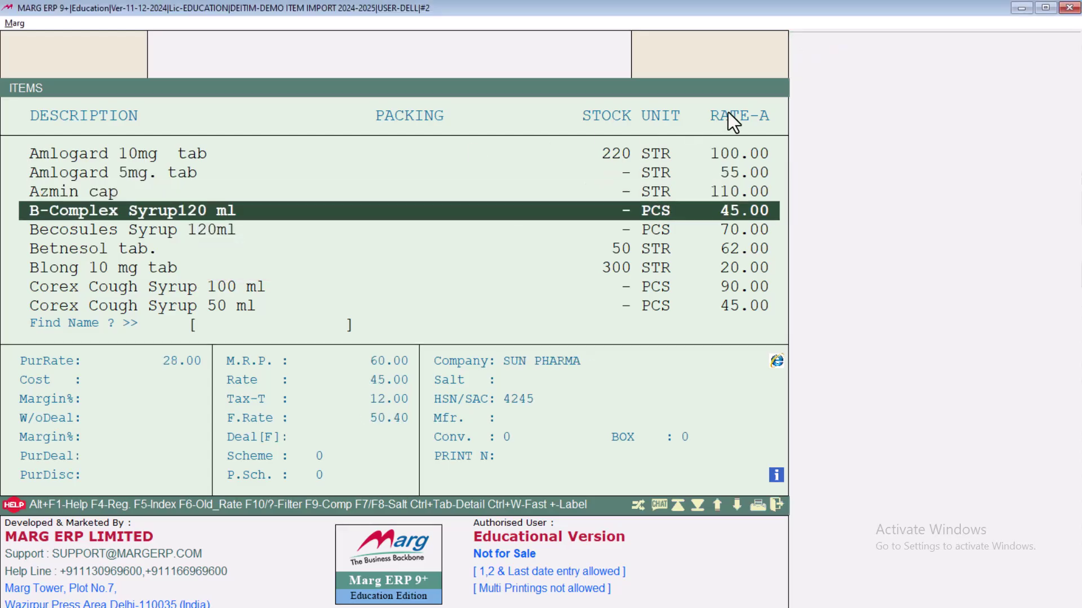
key("Down")
key("Down")
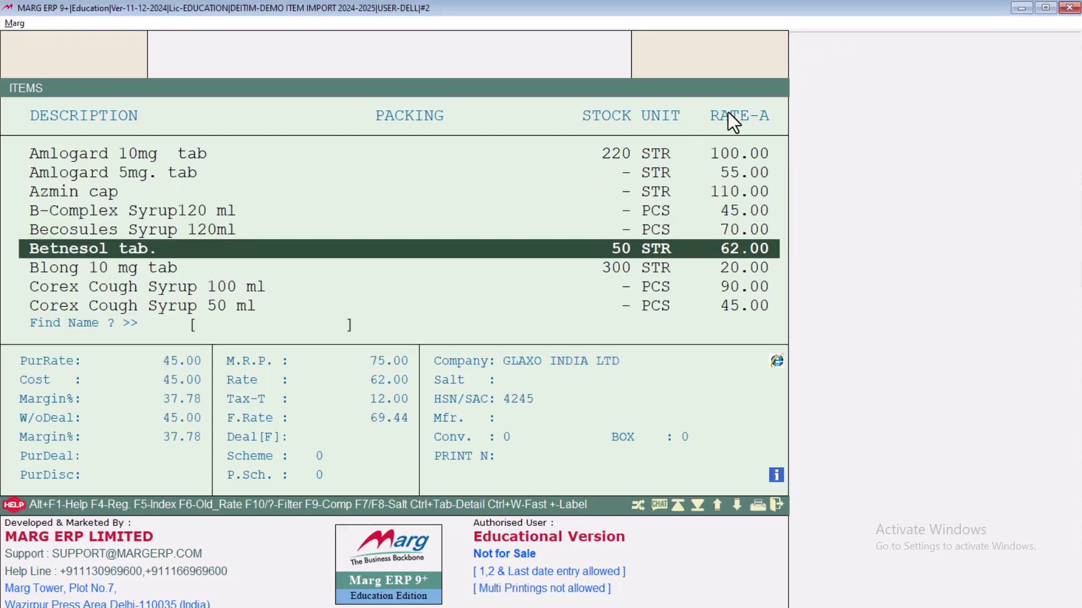
key("Up")
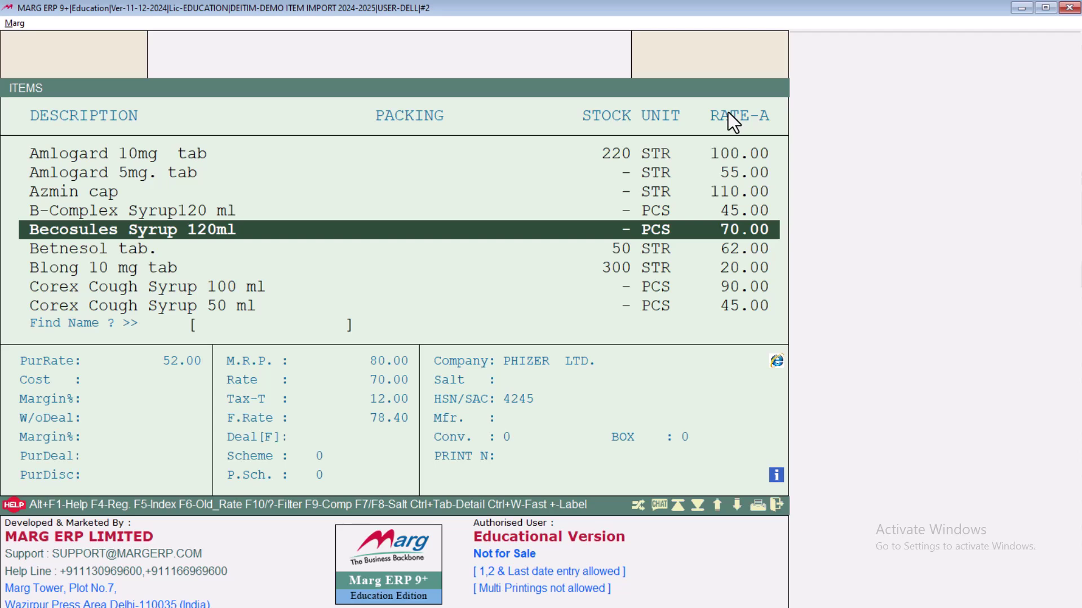
key("Return")
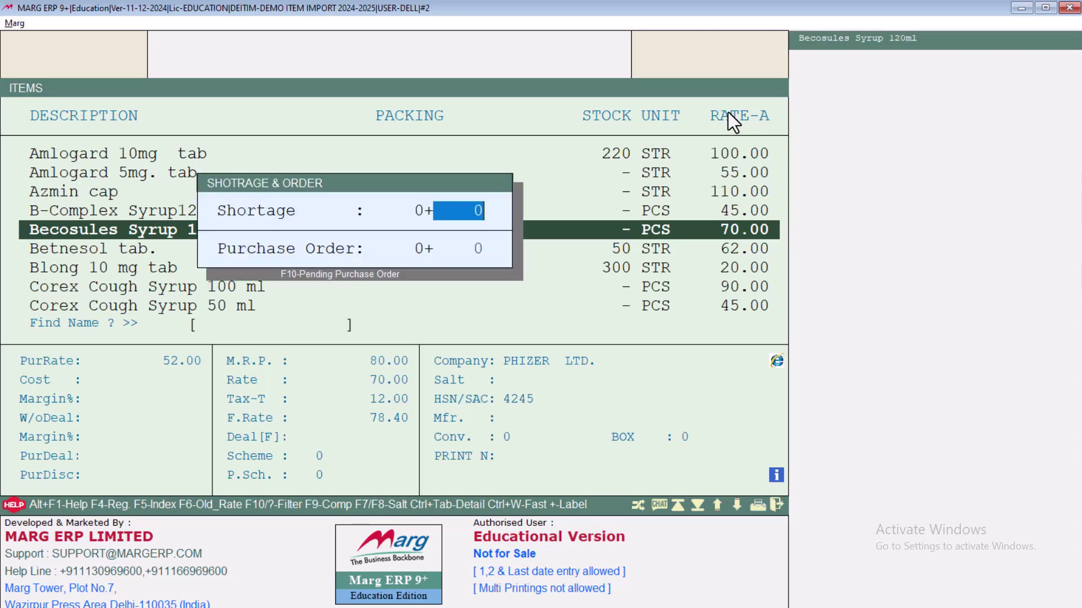
type("60")
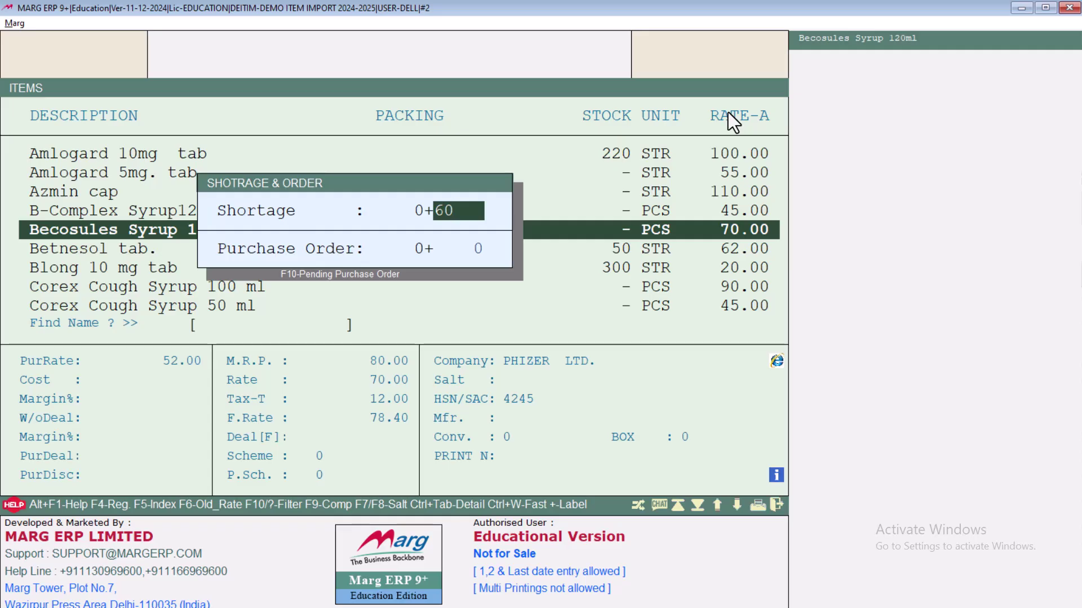
key("Return")
key("Return")
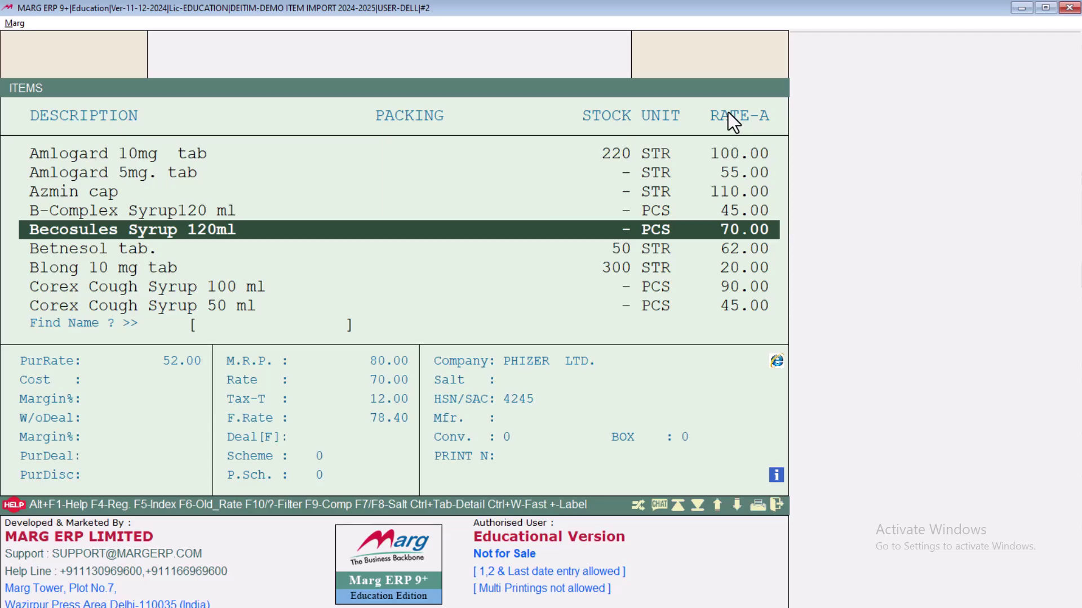
- Add another 40 to the recorded shortage of Becosules Syrup 120ml
key("Tab")
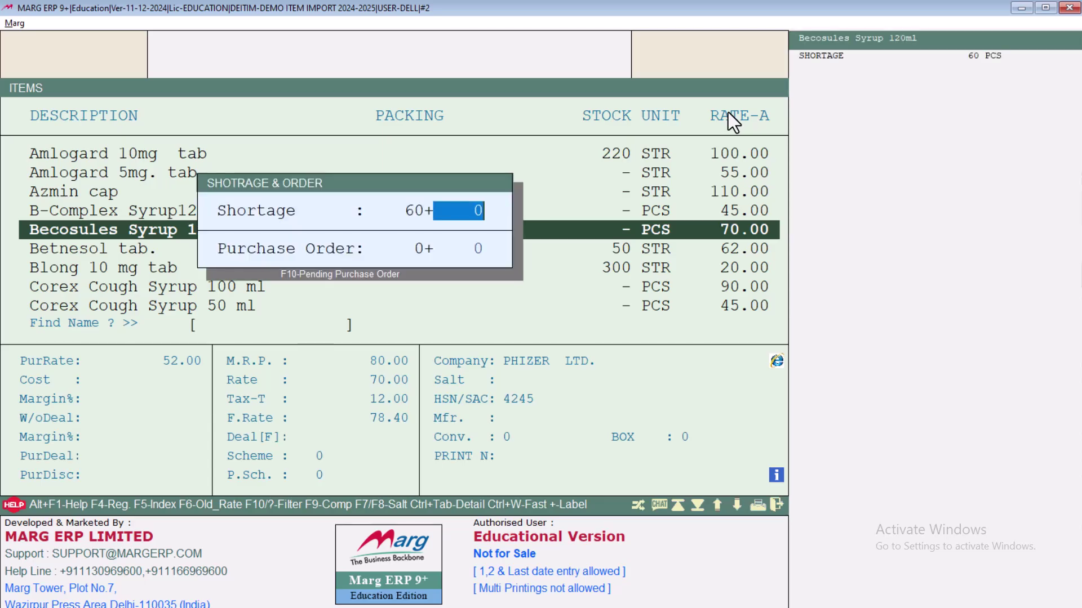
type("40")
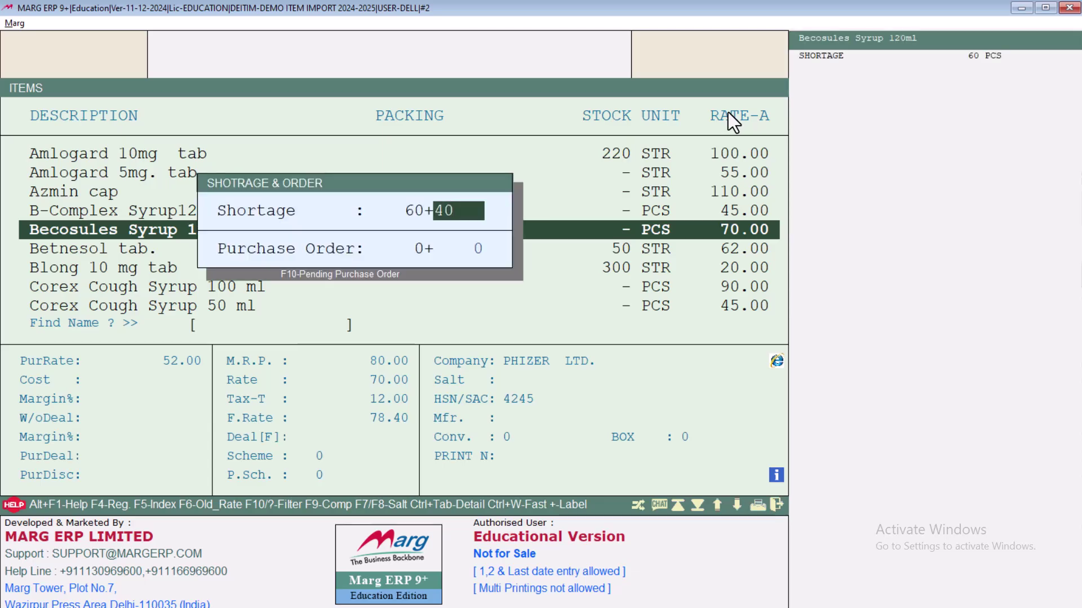
key("Return")
key("Return")
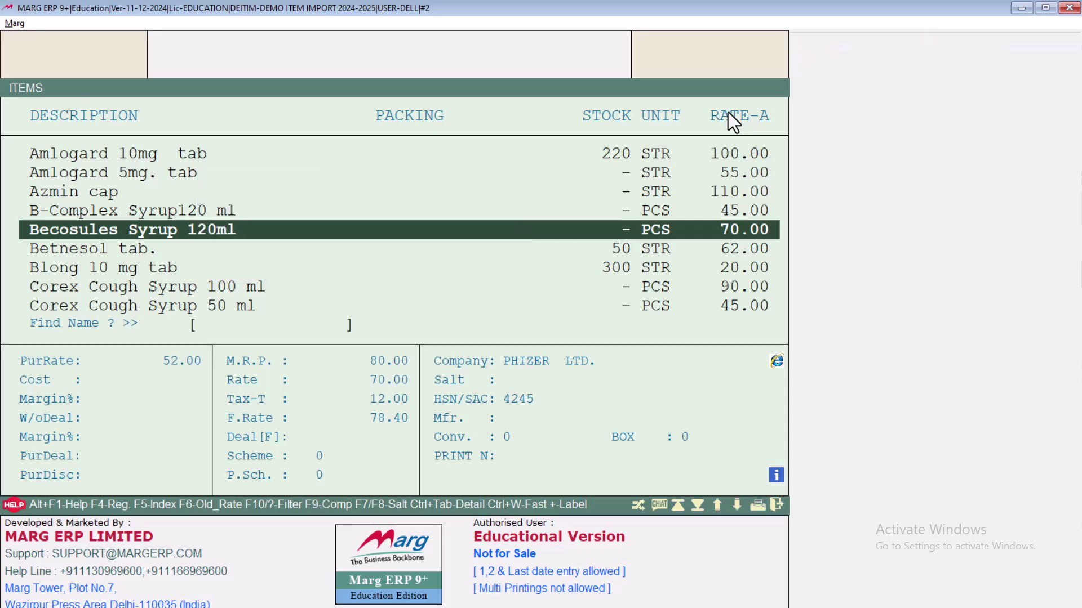
- Check the accumulated shortage of Becosules Syrup 120ml, and leave the item list
key("Tab")
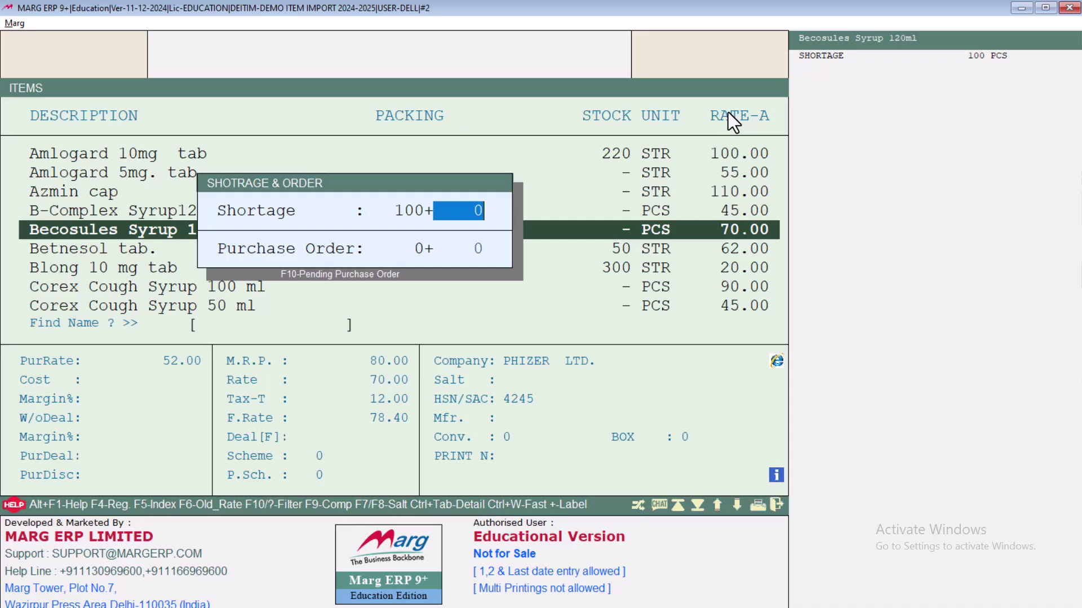
key("Escape")
key("Escape")
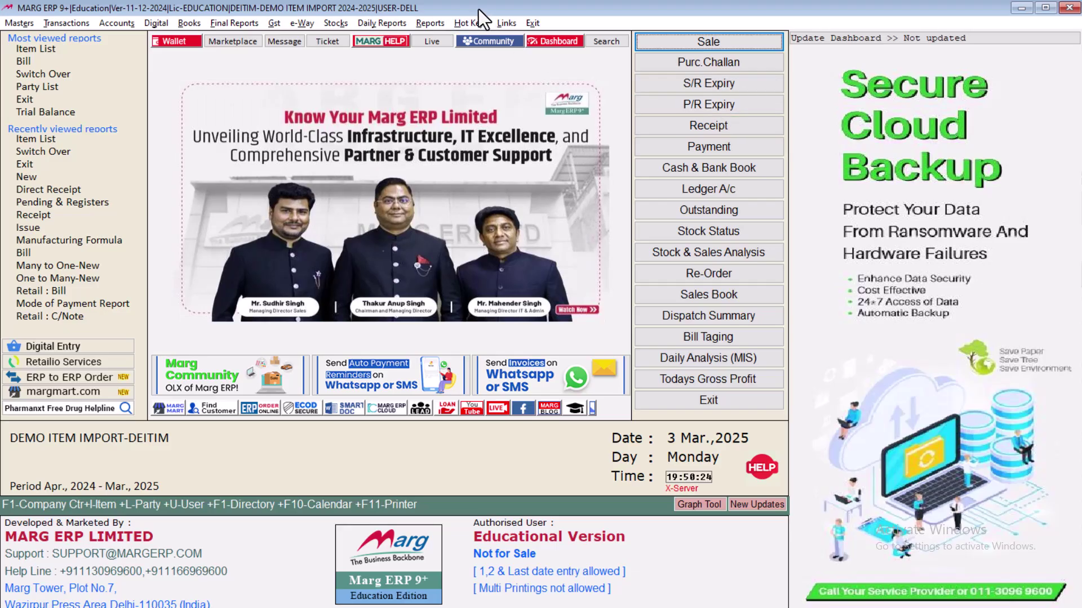
- Open the Whole Shortage report, examine the shortage quantity of each listed item by company, and close the report
left_click(19, 22)
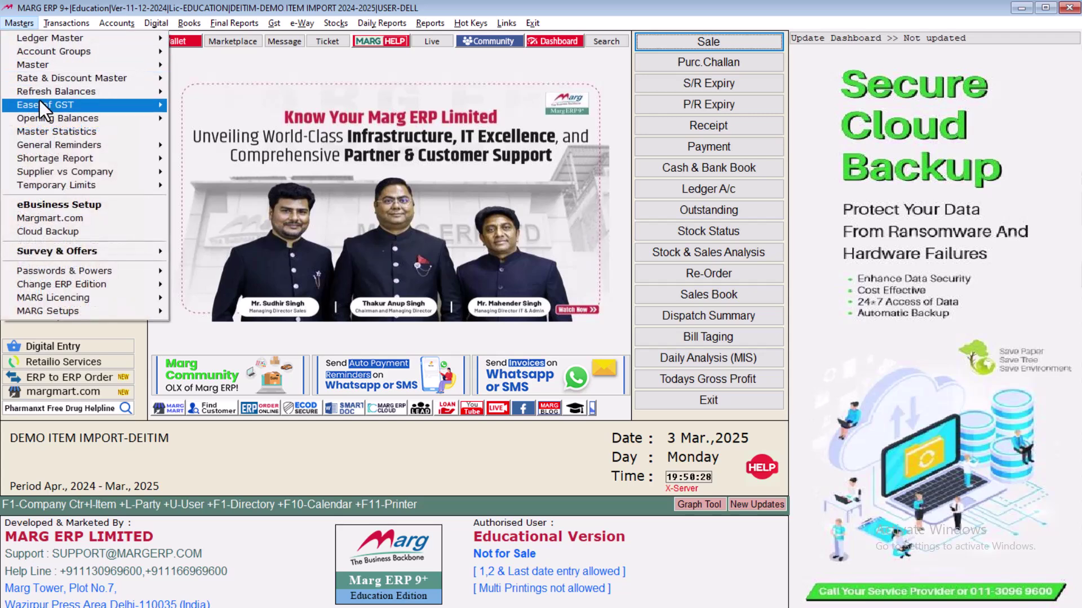
mouse_move(59, 161)
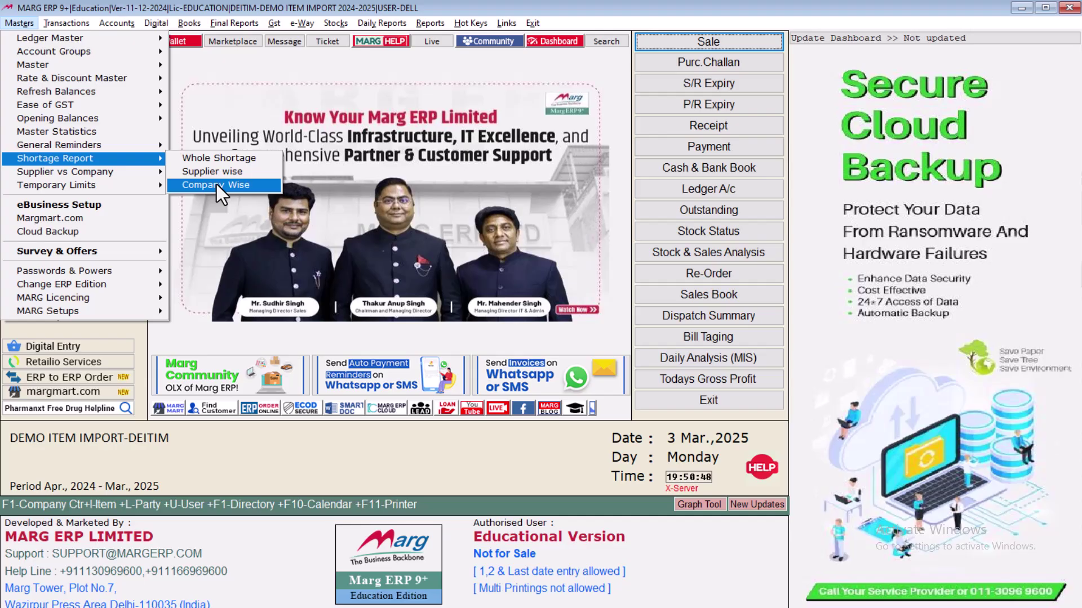
left_click(218, 162)
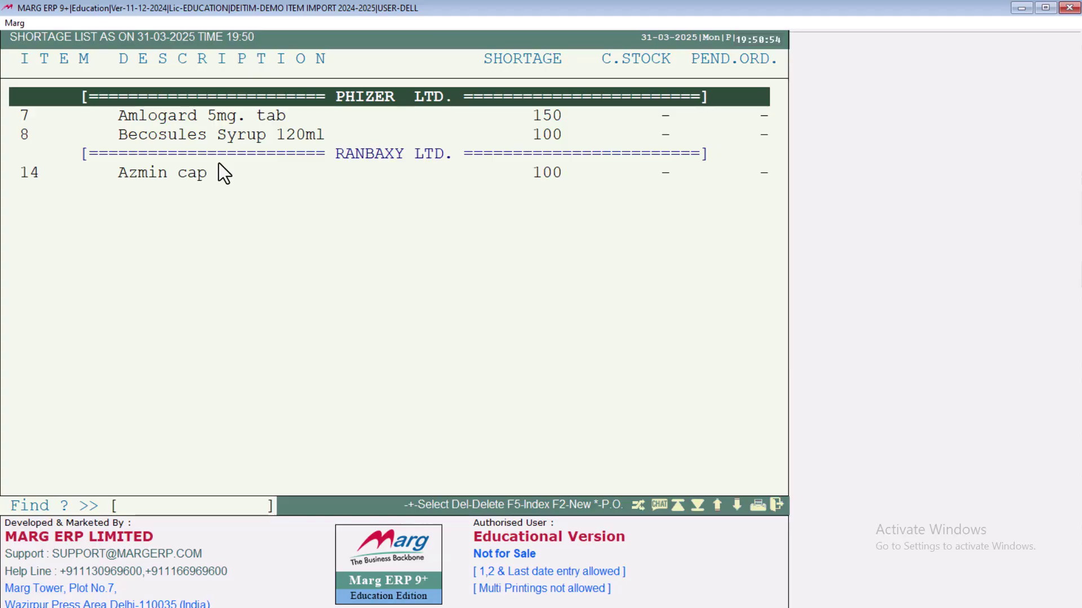
left_click(201, 115)
left_click(441, 135)
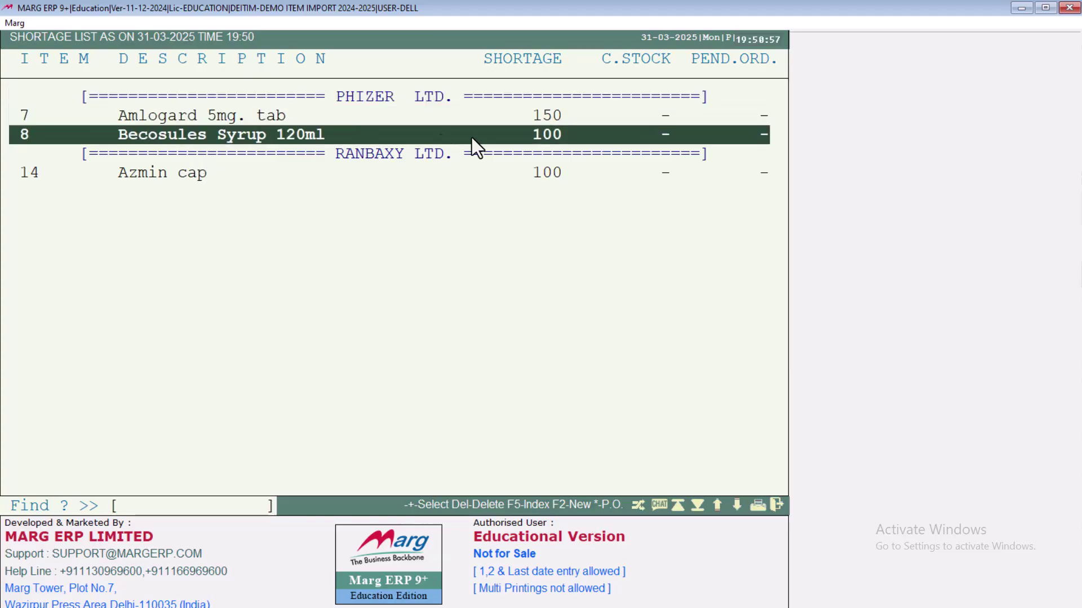
left_click(521, 121)
left_click(394, 139)
left_click(530, 171)
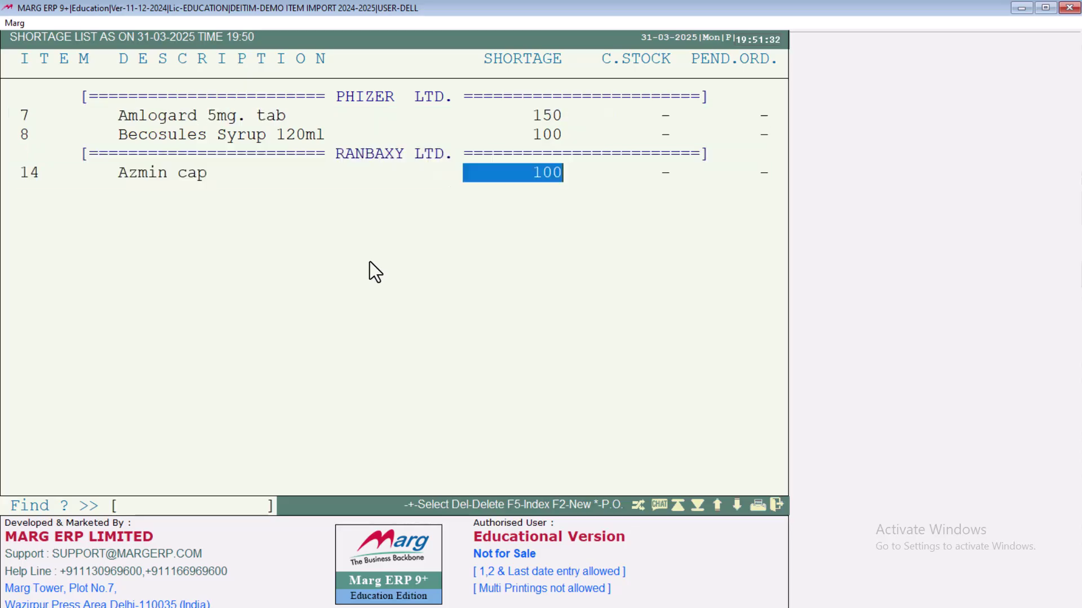
key("Escape")
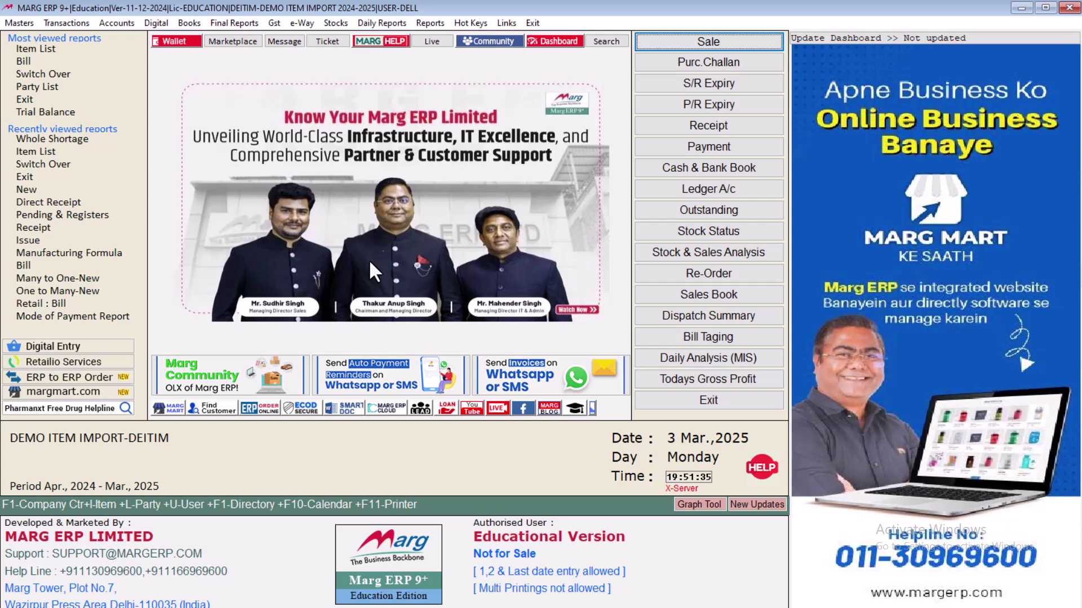
- Reopen the Whole Shortage report to view the shortage list
left_click(68, 23)
mouse_move(22, 21)
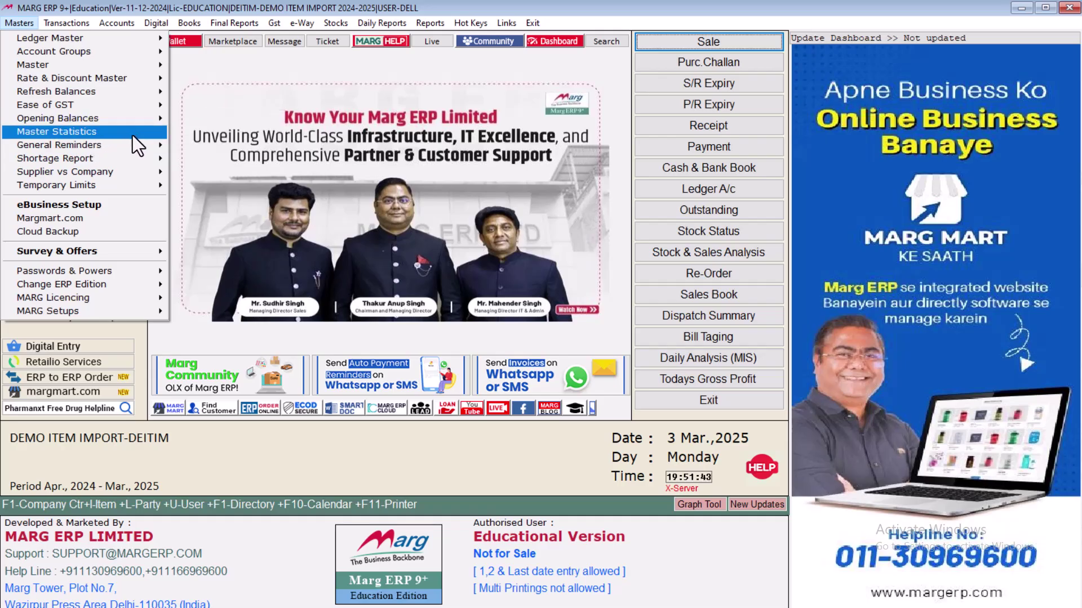
mouse_move(130, 158)
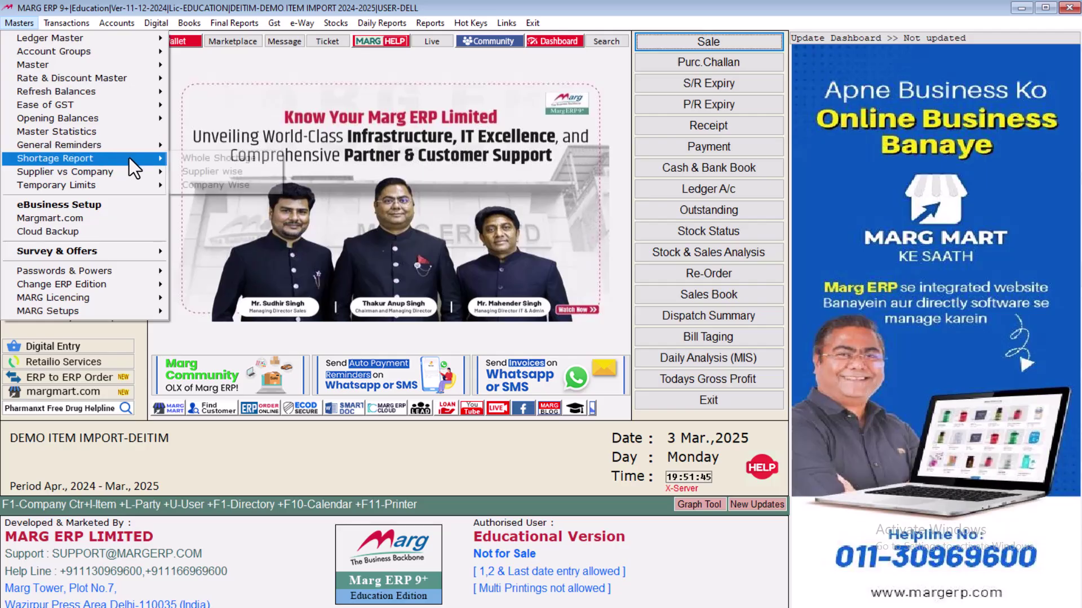
left_click(193, 160)
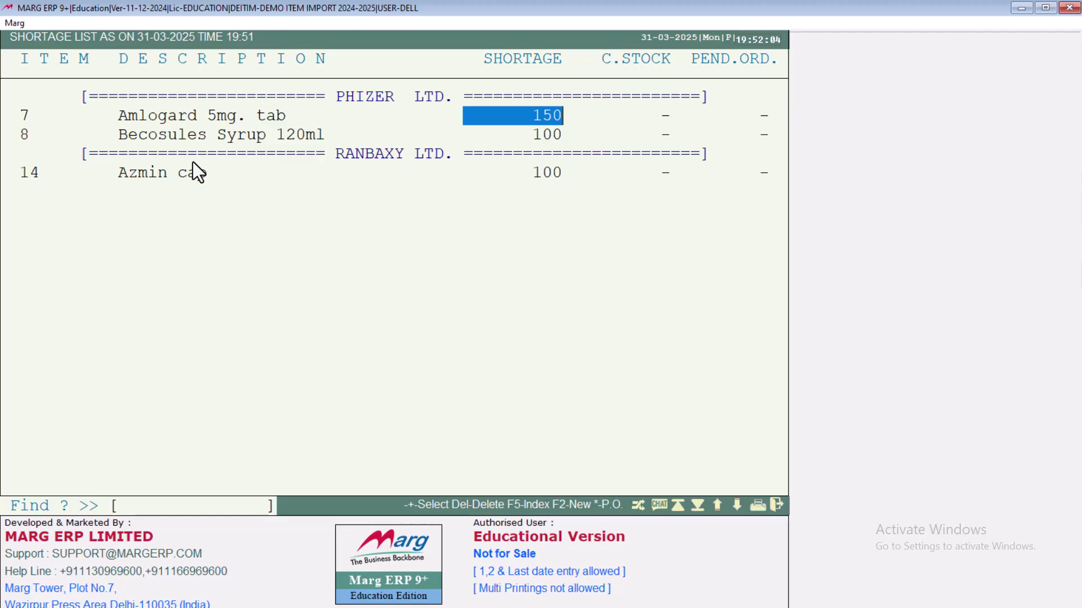
- Close the shortage list and open Re-Order Management for a new purchase order
key("Down")
key("Escape")
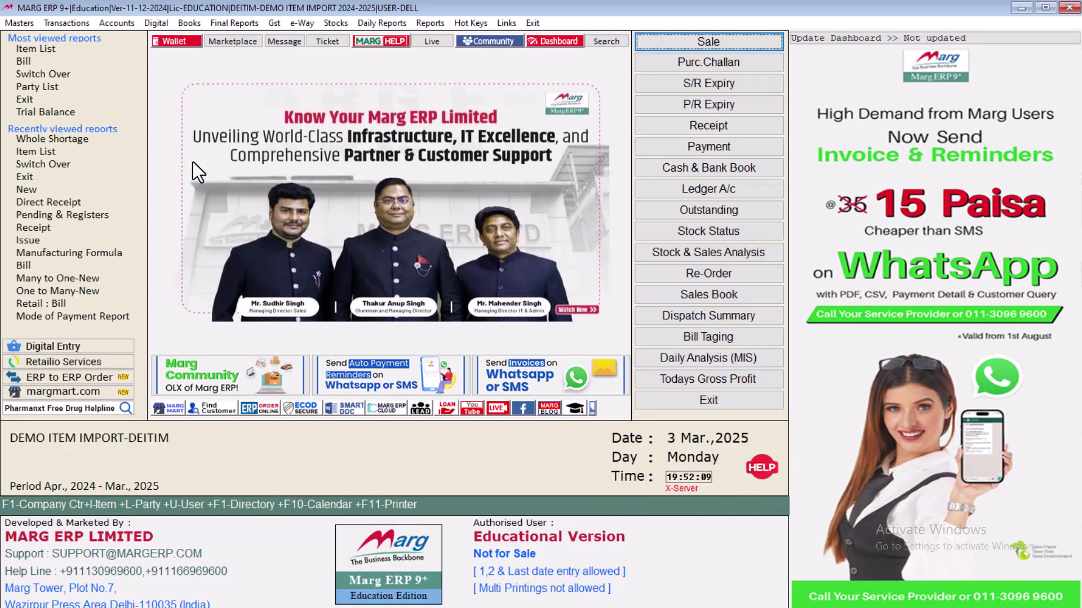
left_click(66, 22)
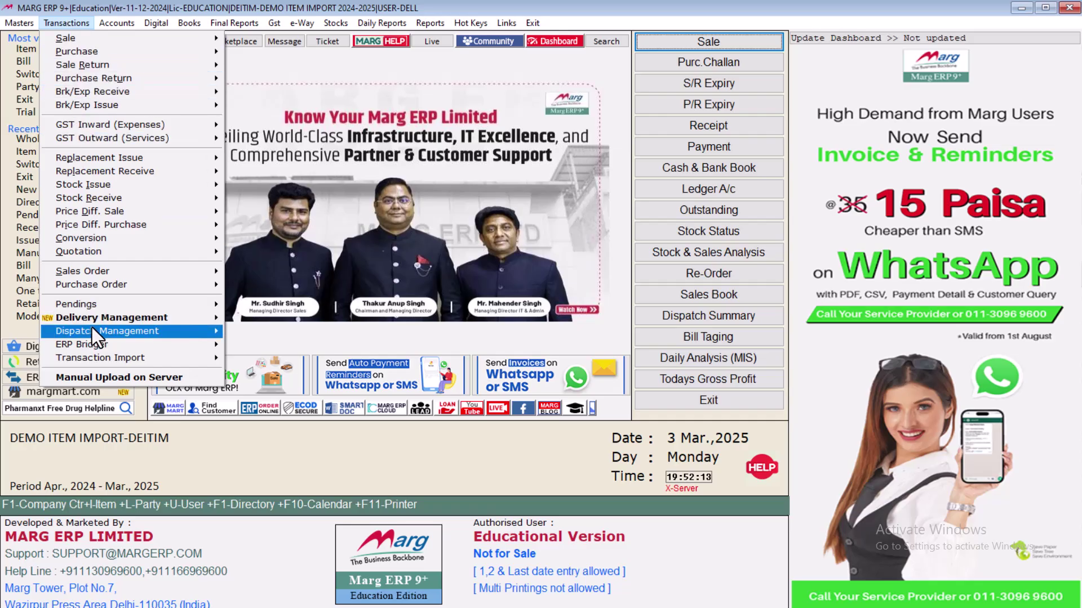
mouse_move(138, 285)
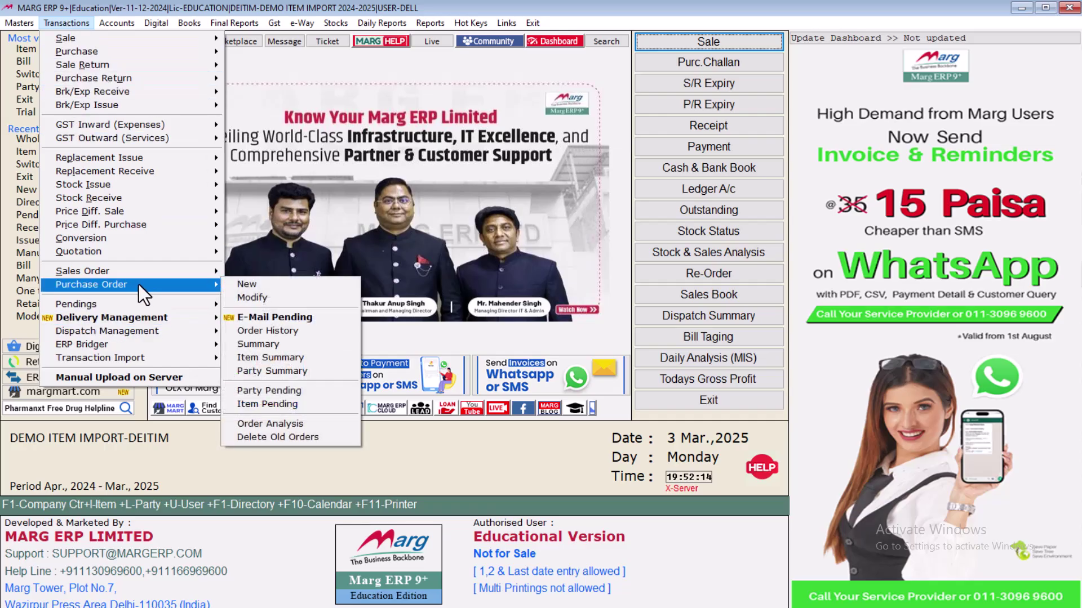
left_click(256, 285)
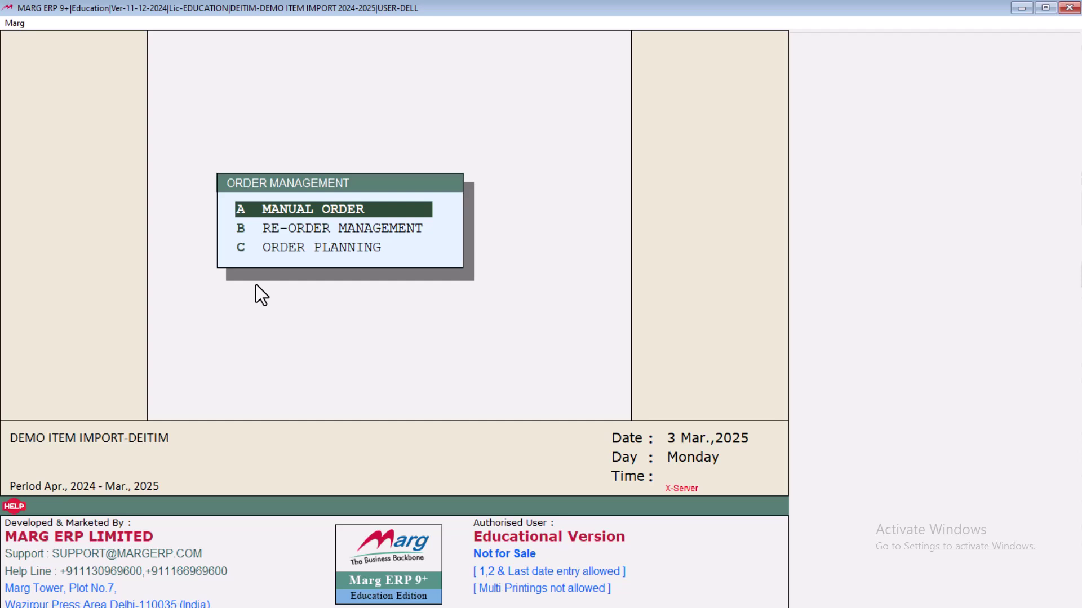
key("Down")
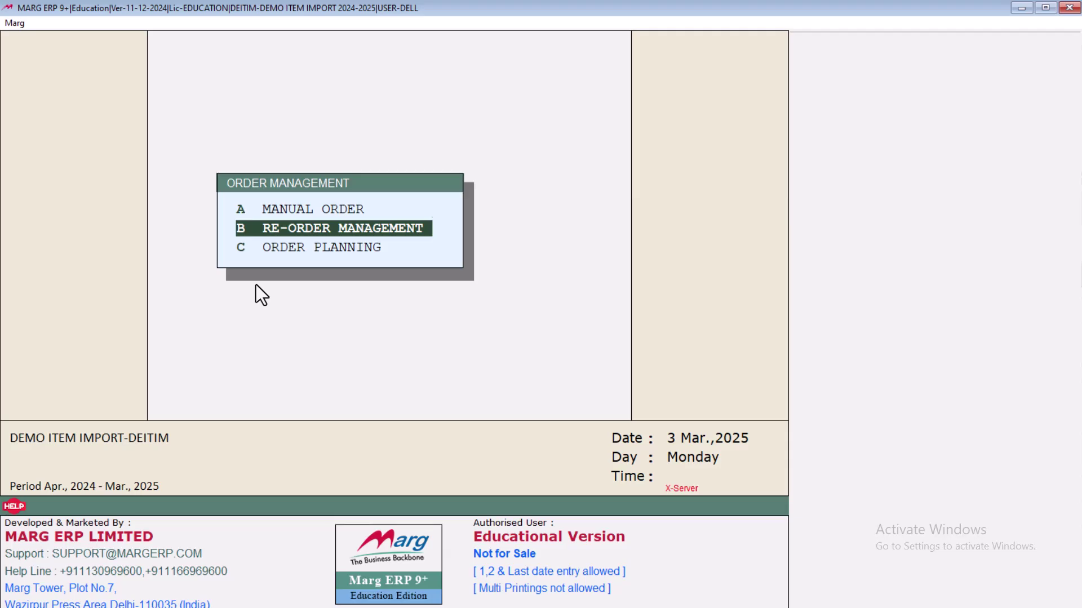
key("Return")
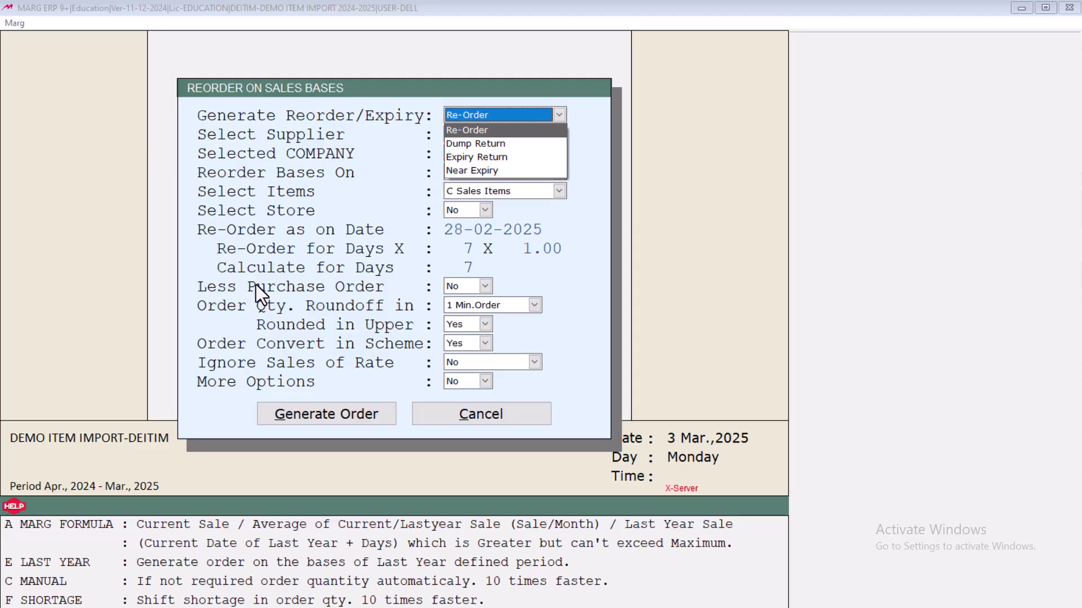
- Keep the Re-Order type, compare the supplier selection modes, and try to set Select Supplier to Selected
key("Escape")
key("Return")
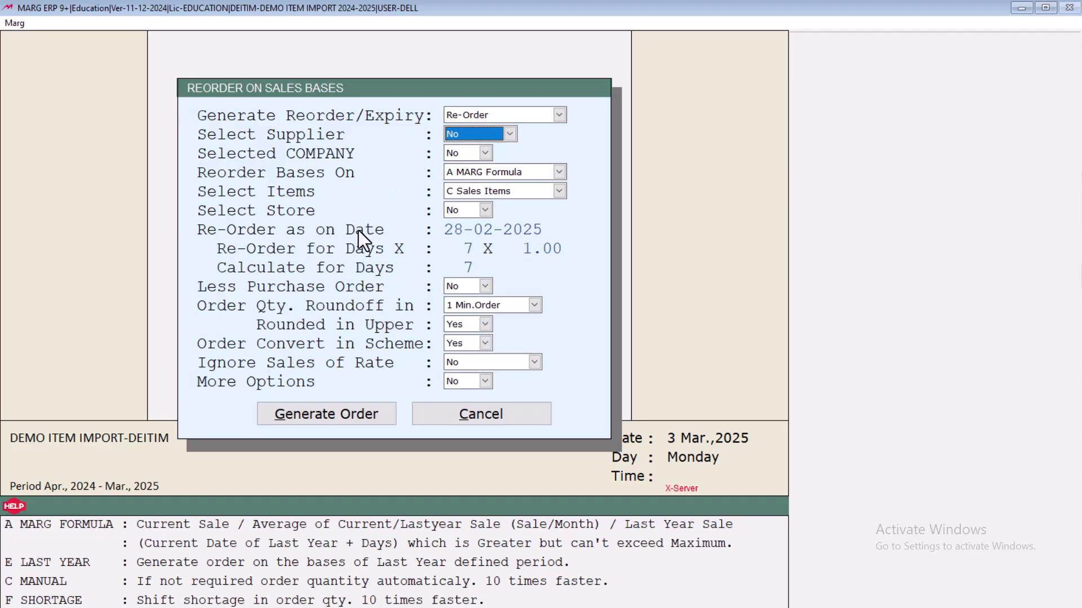
key("alt+Down")
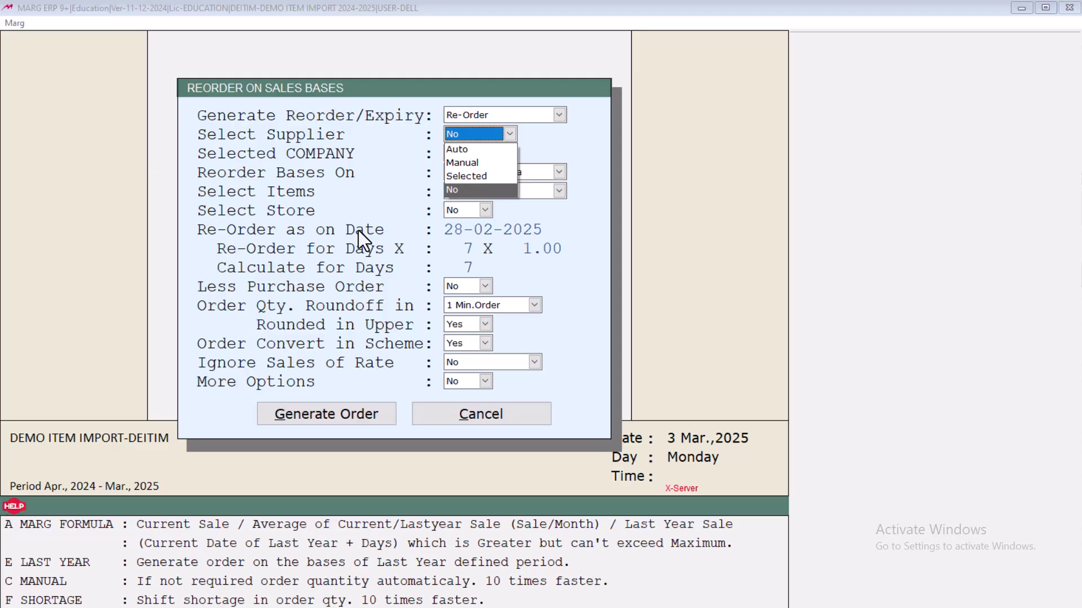
key("Up")
key("Up")
key("Up")
key("Down")
key("Down")
key("Up")
key("Up")
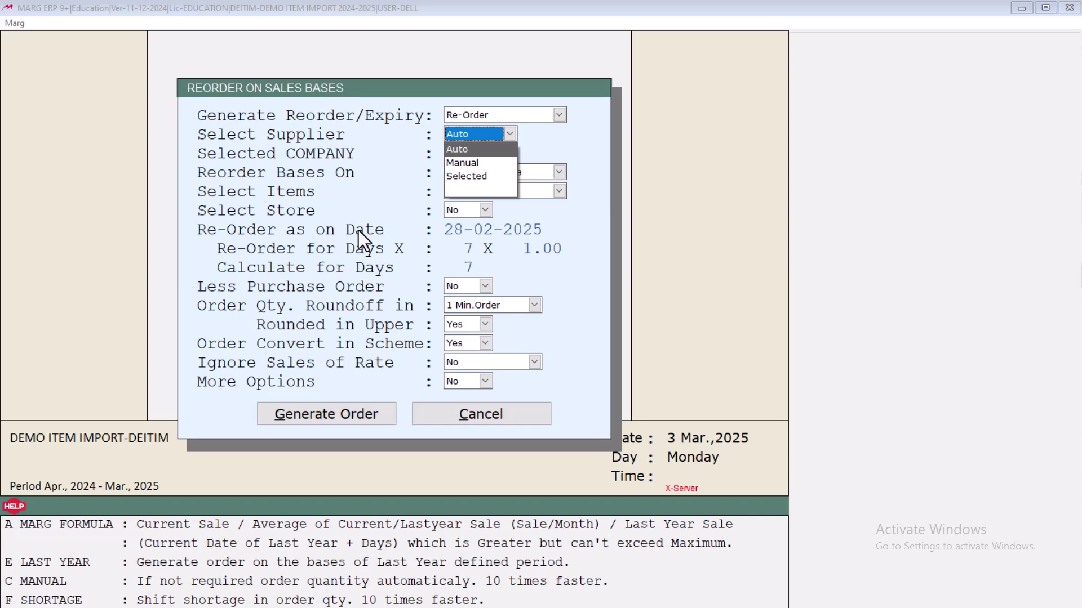
key("Down")
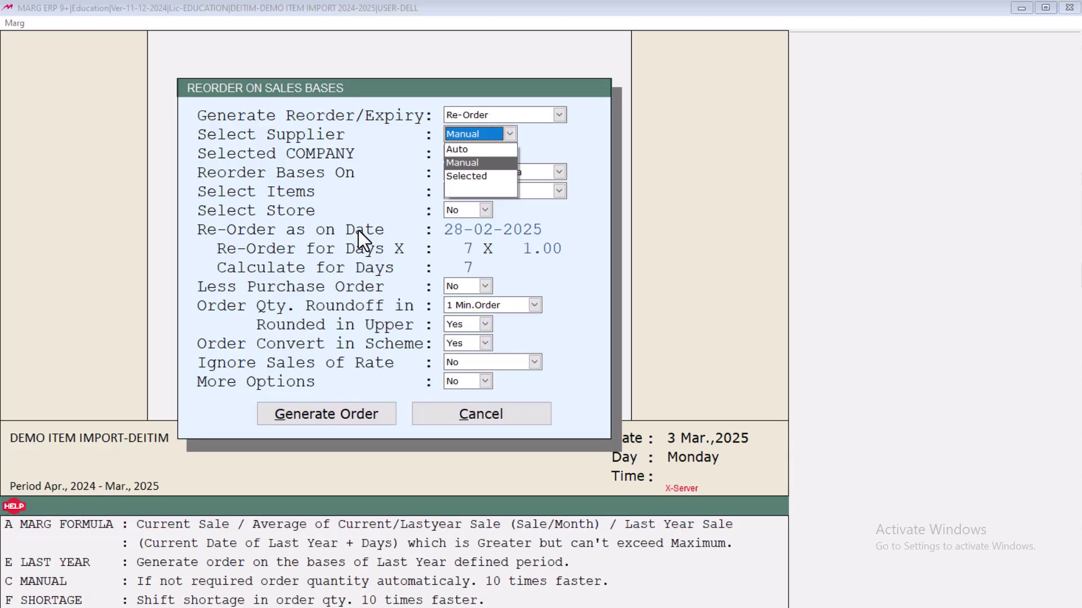
key("Down")
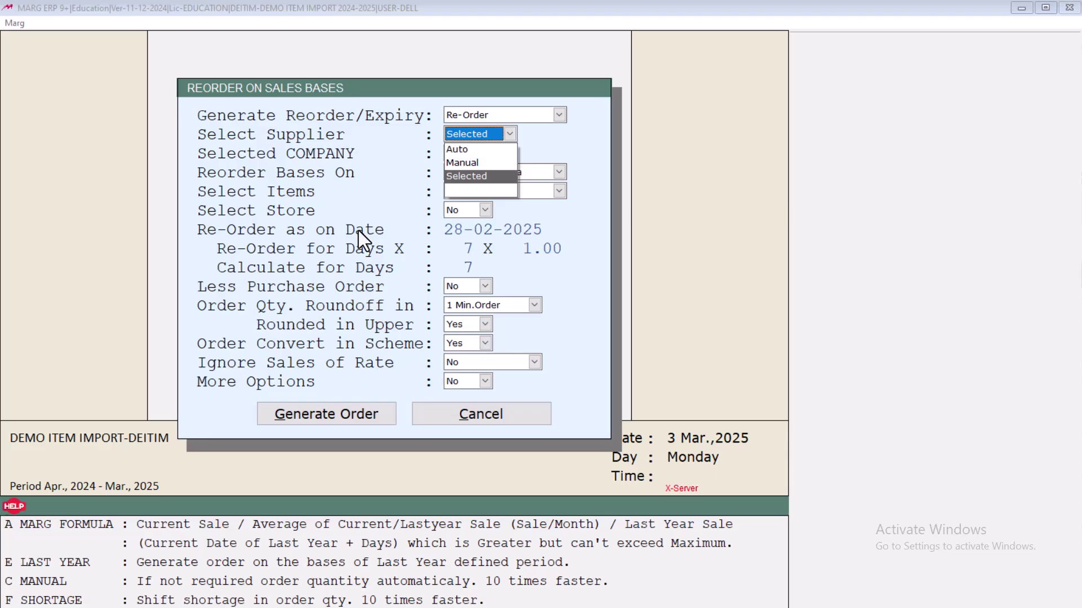
key("Up")
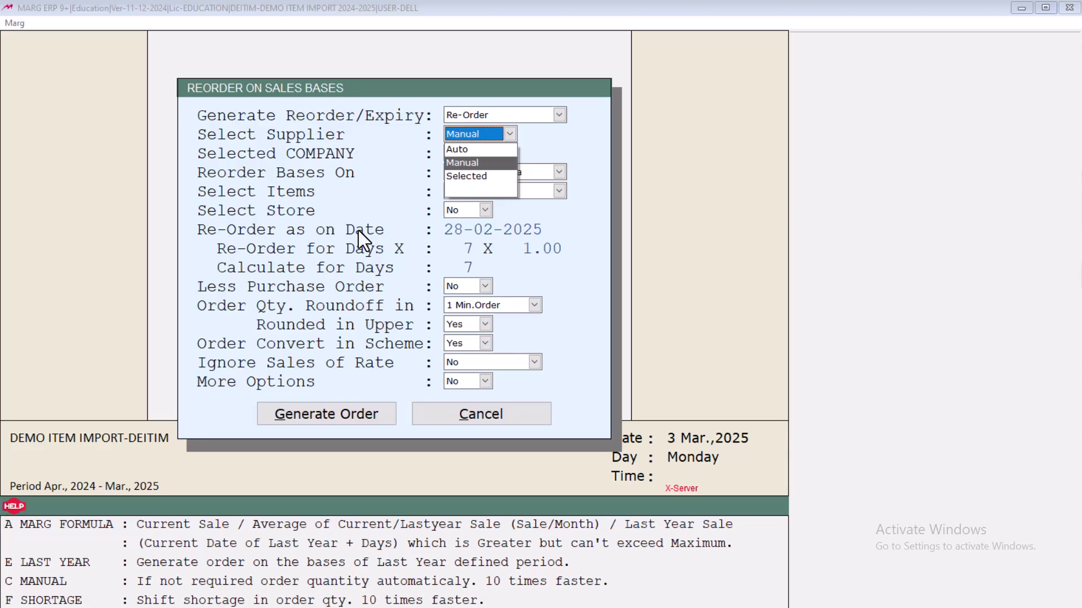
key("Down")
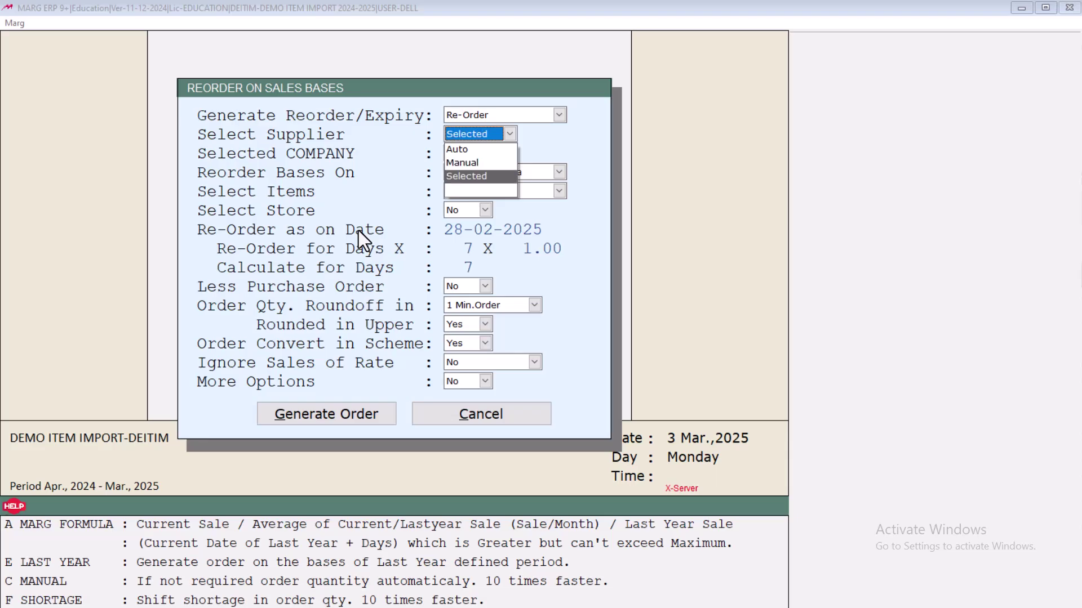
key("Return")
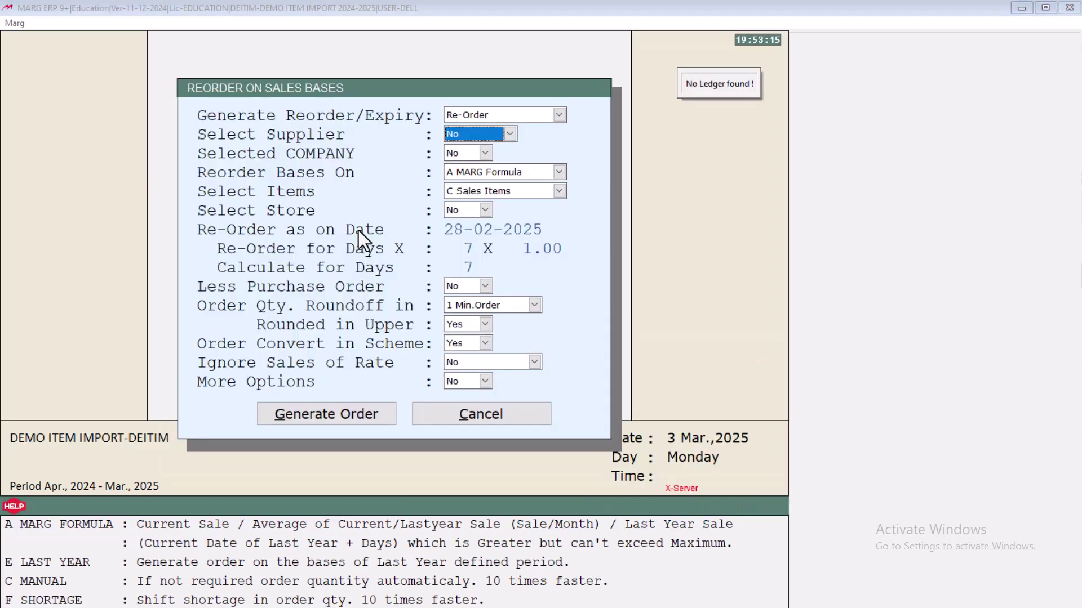
- Try the Manual supplier mode and leave the re-order form without generating an order
key("space")
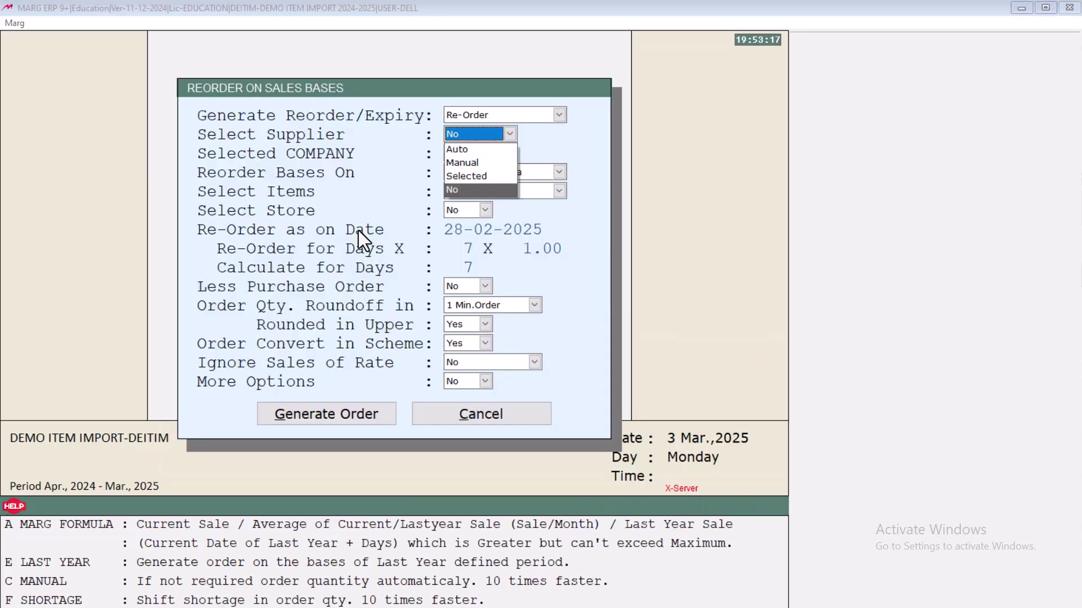
key("Up")
key("Up")
key("Up")
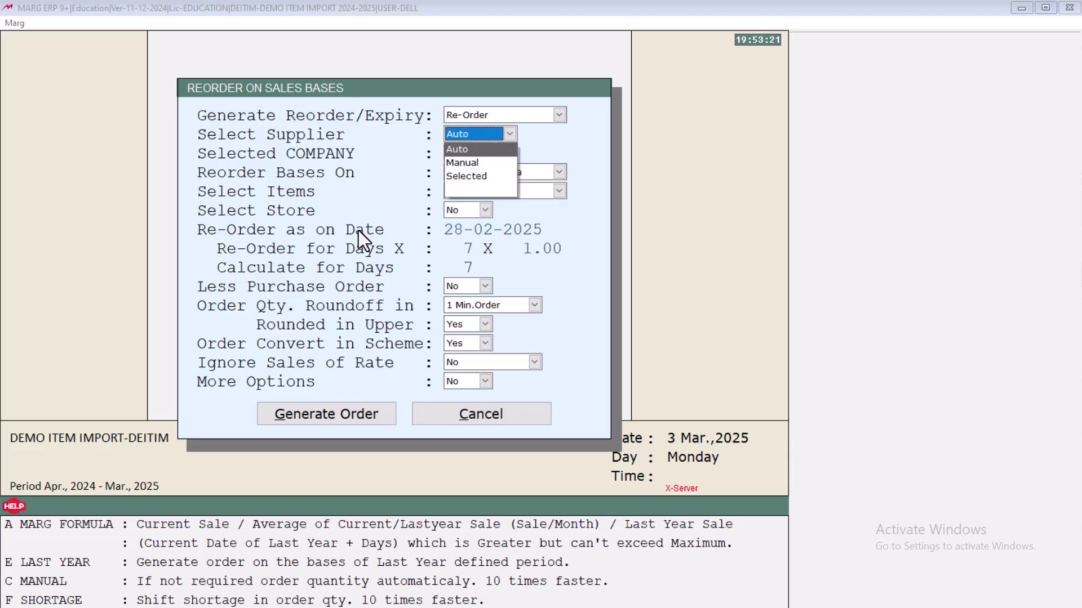
key("Down")
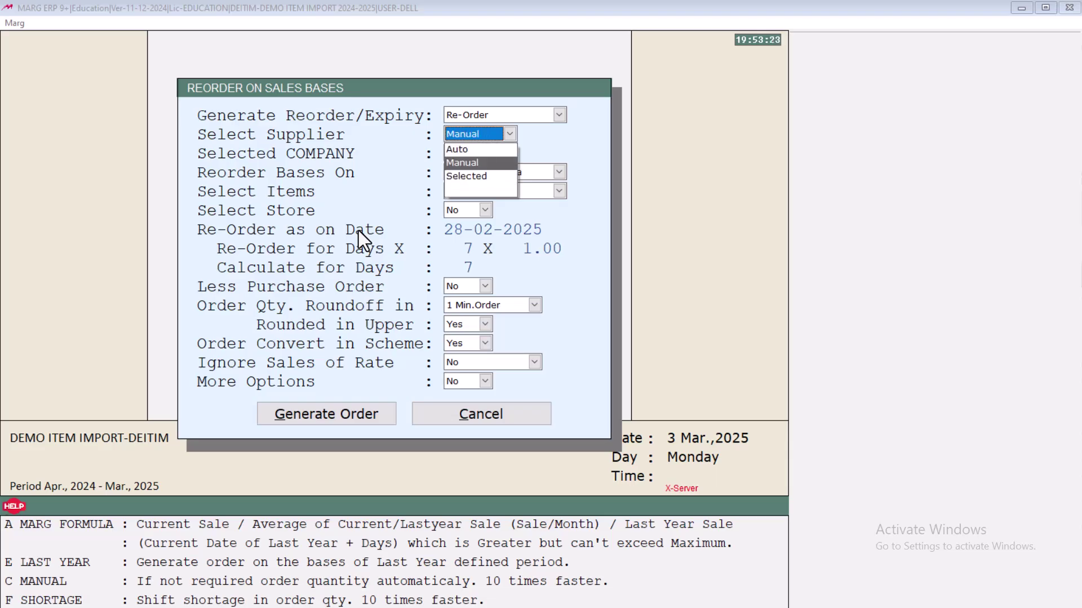
key("Return")
key("Escape")
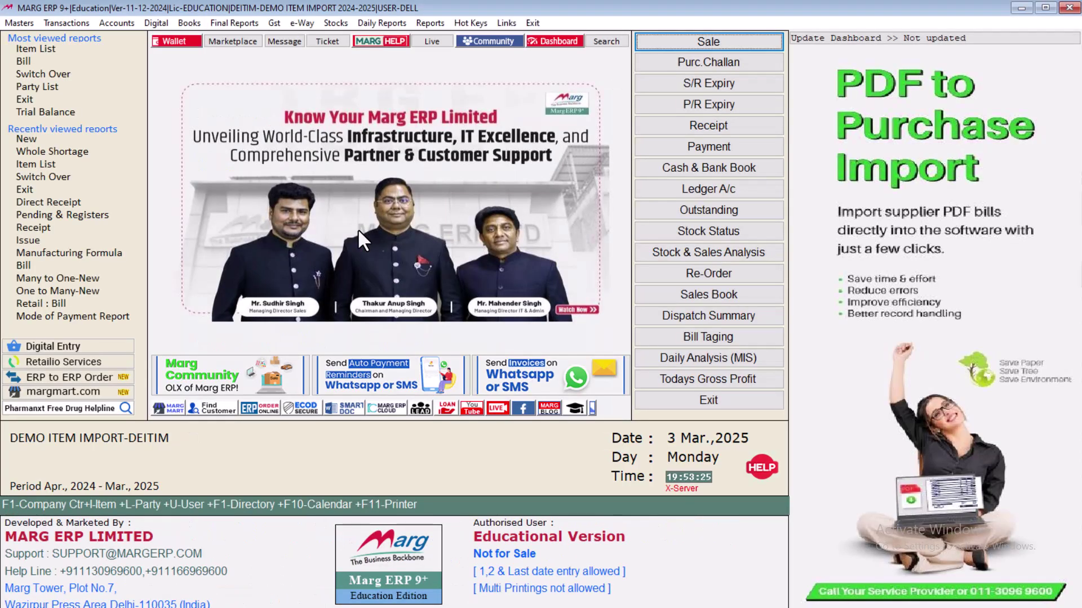
- Start a new ledger under the account group SUNDRY CREDITORS (SUPPLIERS)
key("ctrl+l")
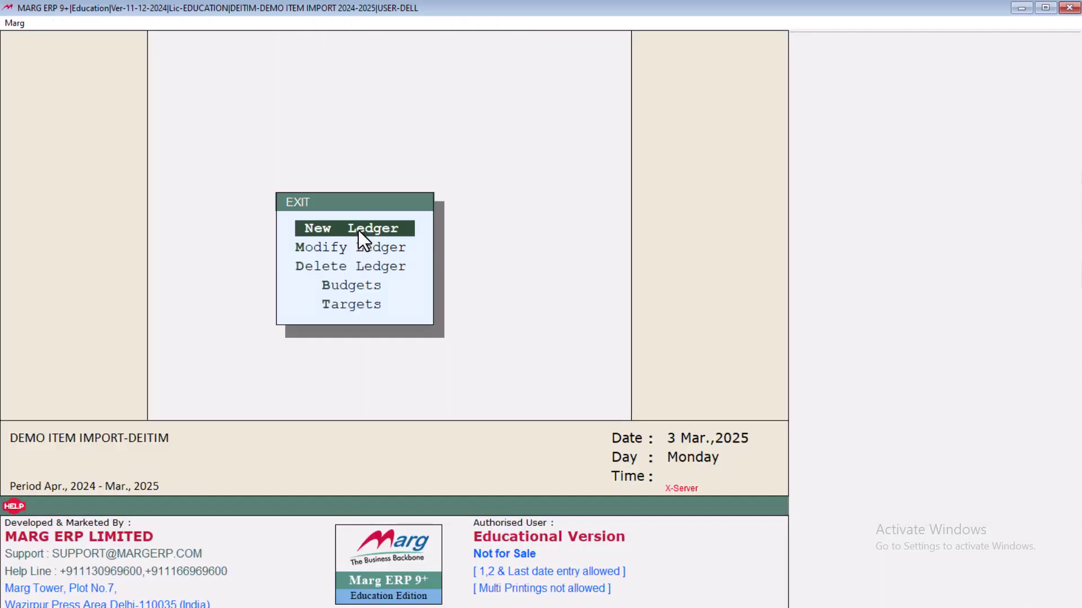
key("Return")
key("Return")
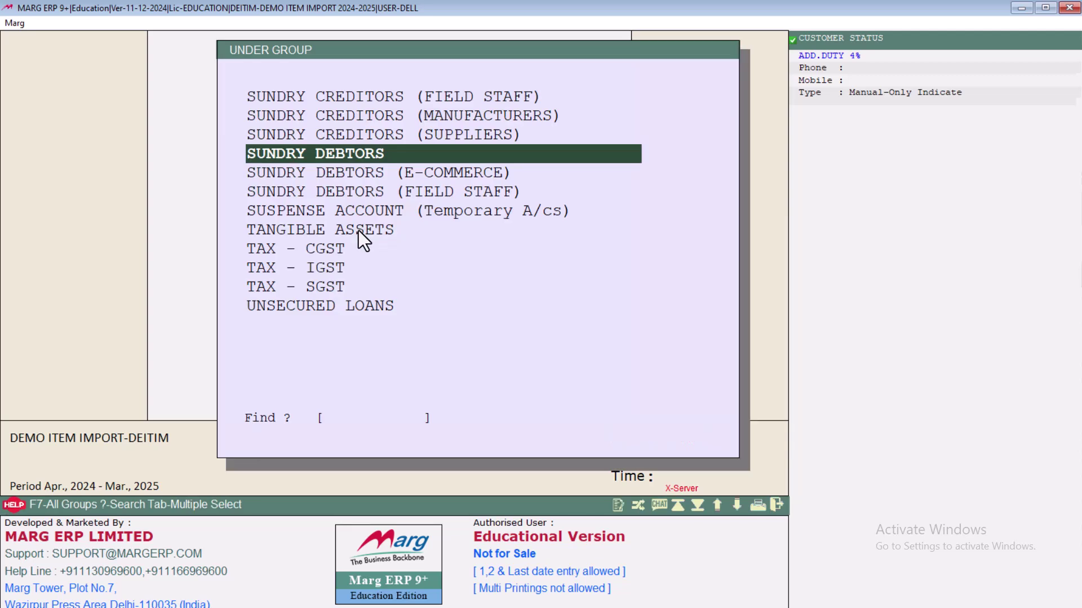
key("Up")
key("Return")
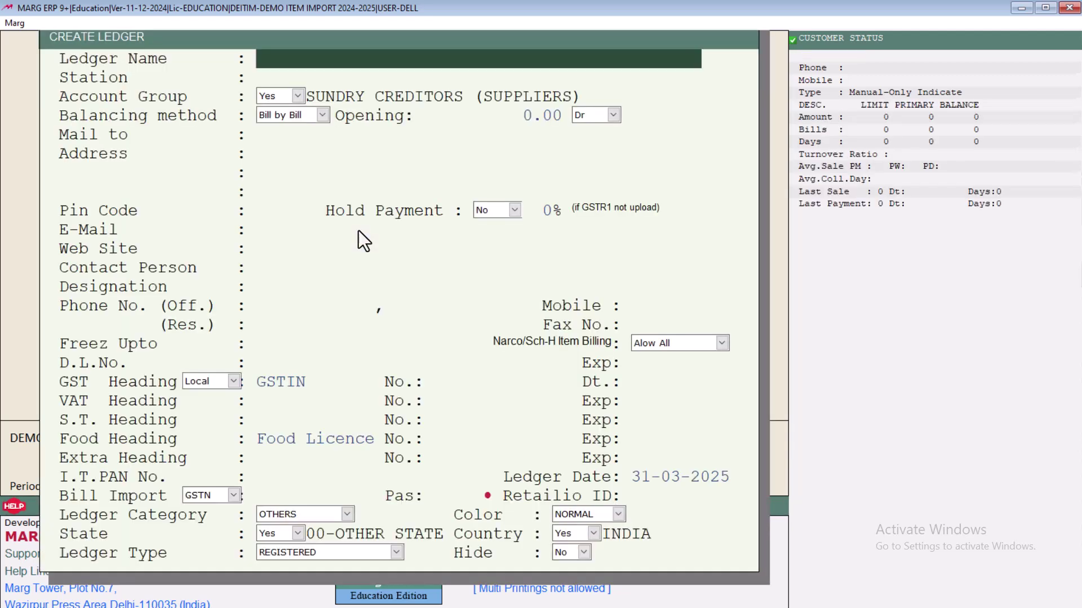
- Enter the supplier's name as the ledger name, save the ledger with its default details, and exit ledger creation
type("PK MOHAN")
key("Return")
key("Return")
key("Return")
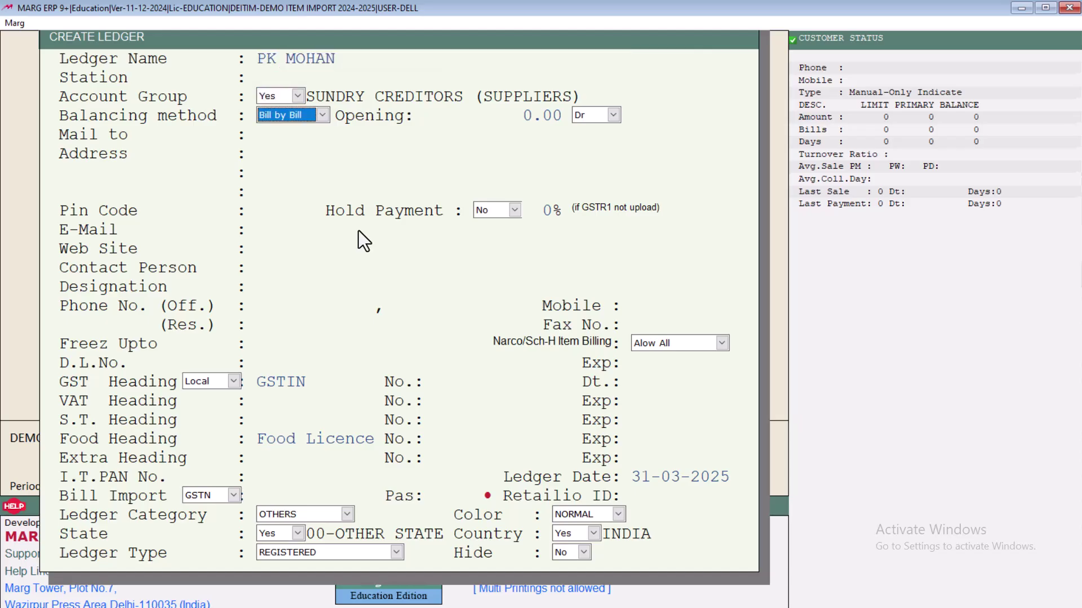
key("Page_Down")
key("Escape")
key("Escape")
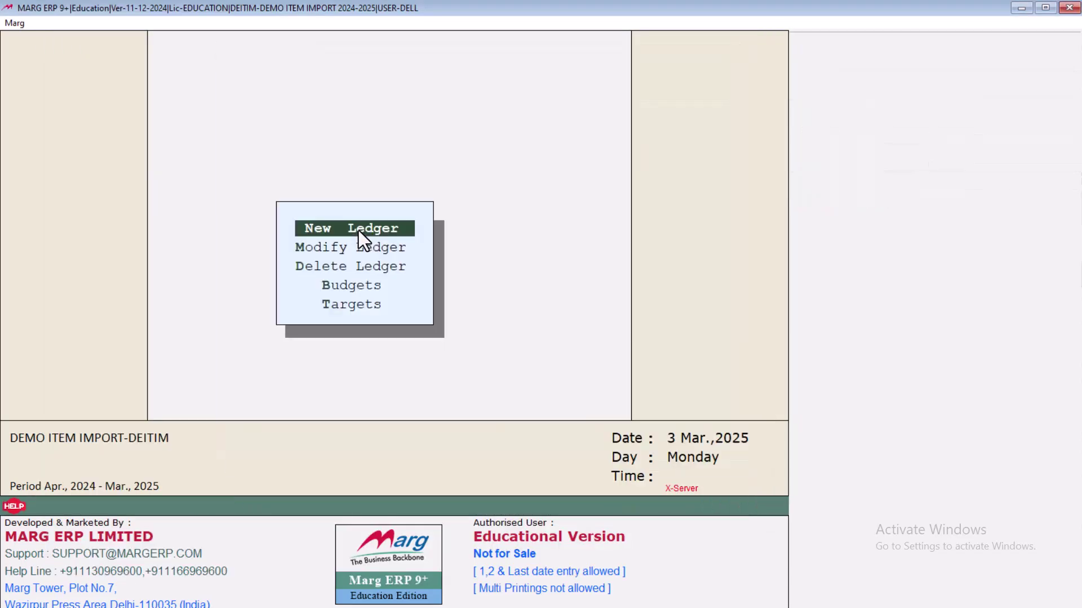
key("Escape")
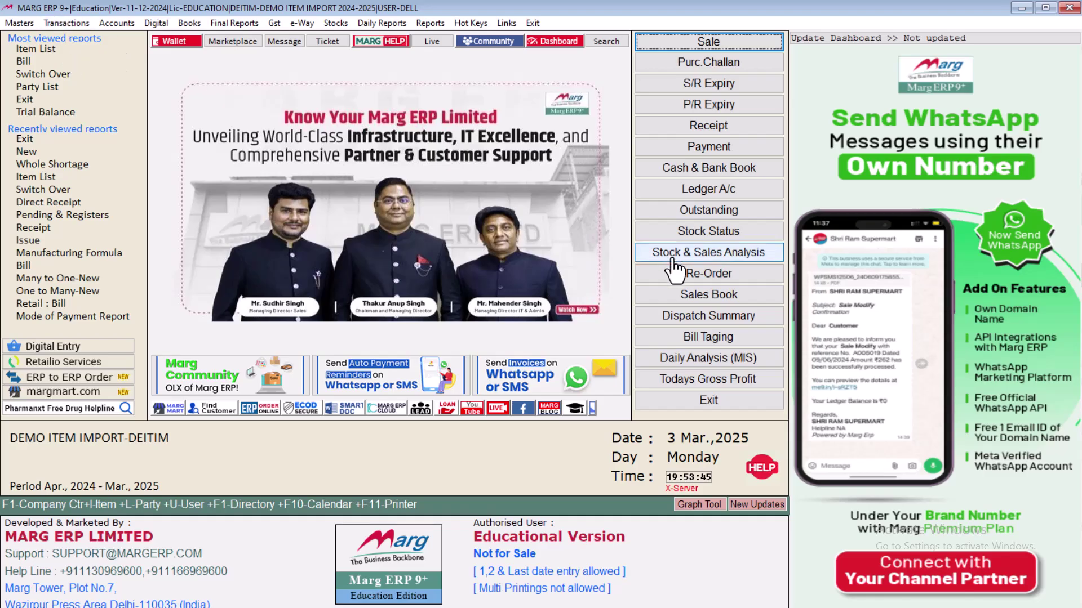
- Open the re-order form with type Re-Order, set Select Supplier to Selected, and pick the newly created supplier
left_click(697, 276)
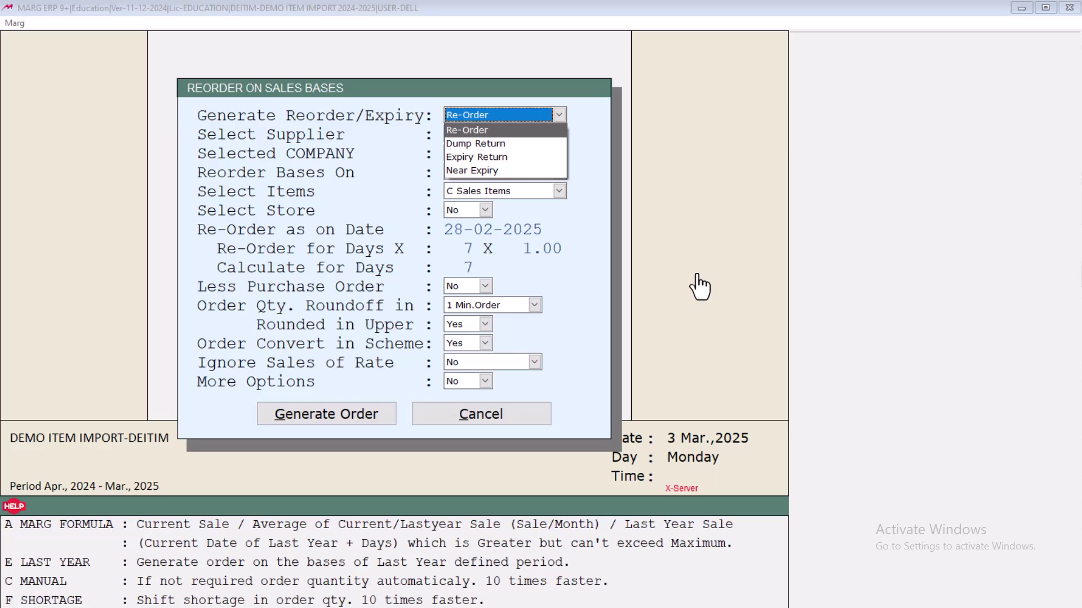
key("Escape")
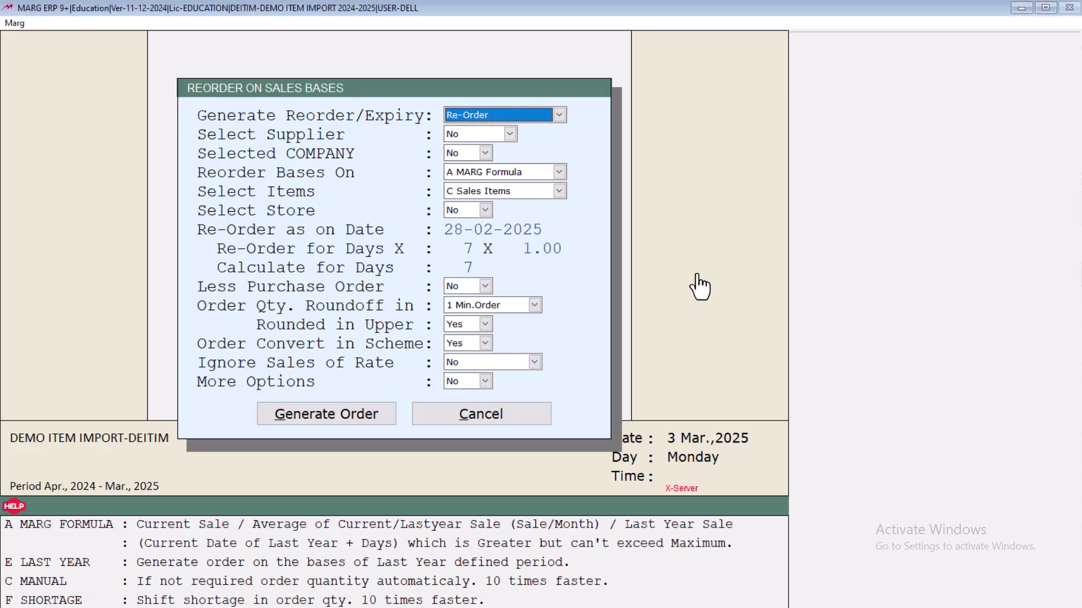
key("Return")
key("alt+Down")
key("Up")
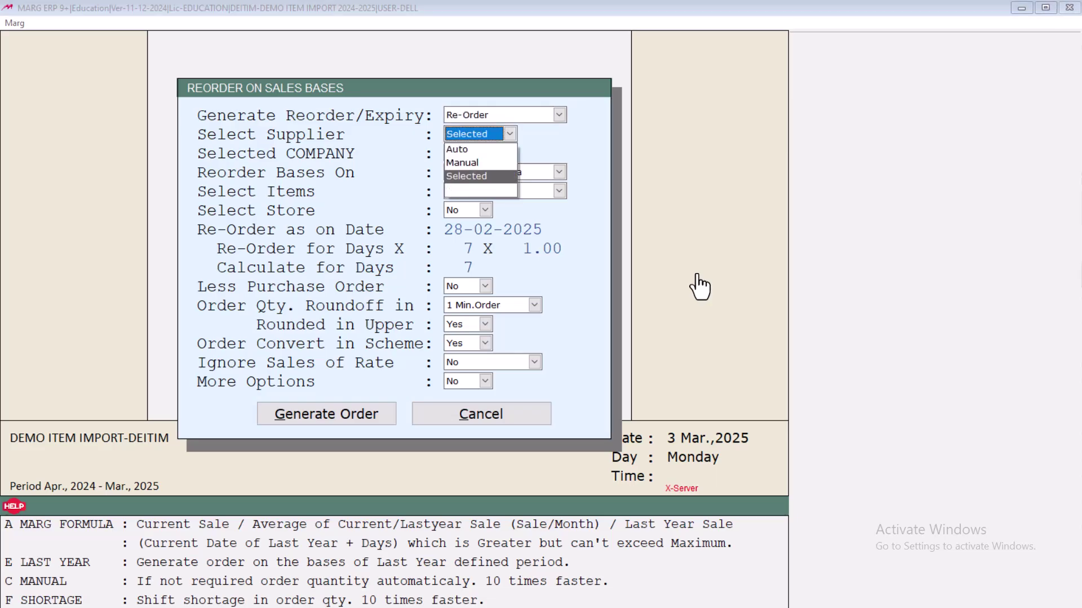
key("Return")
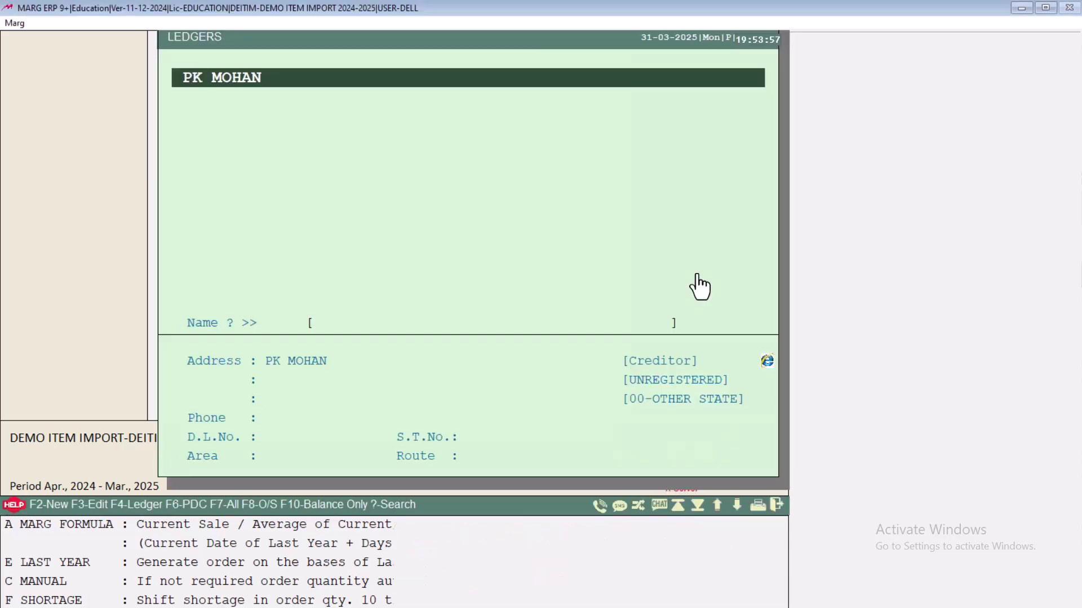
key("Return")
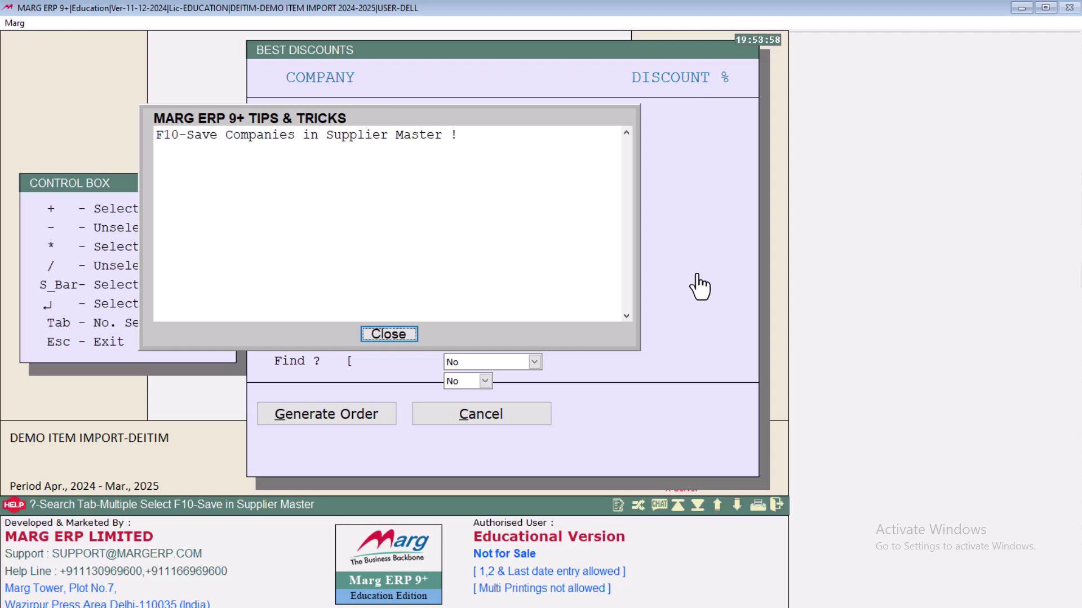
key("Return")
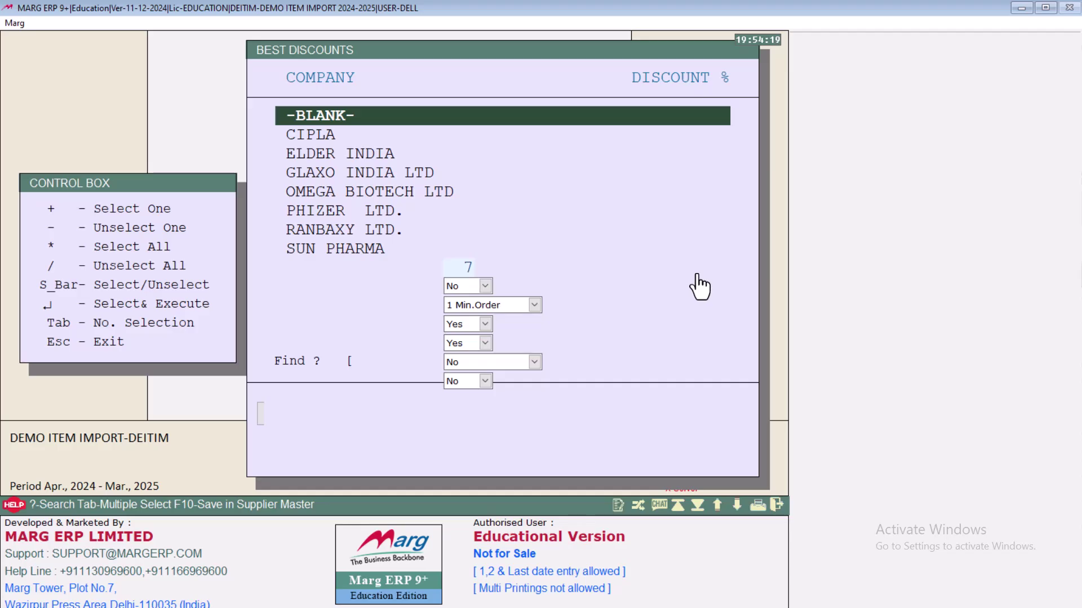
- Select all companies for the supplier and accept the selection with Selected COMPANY set to Yes
key("asterisk")
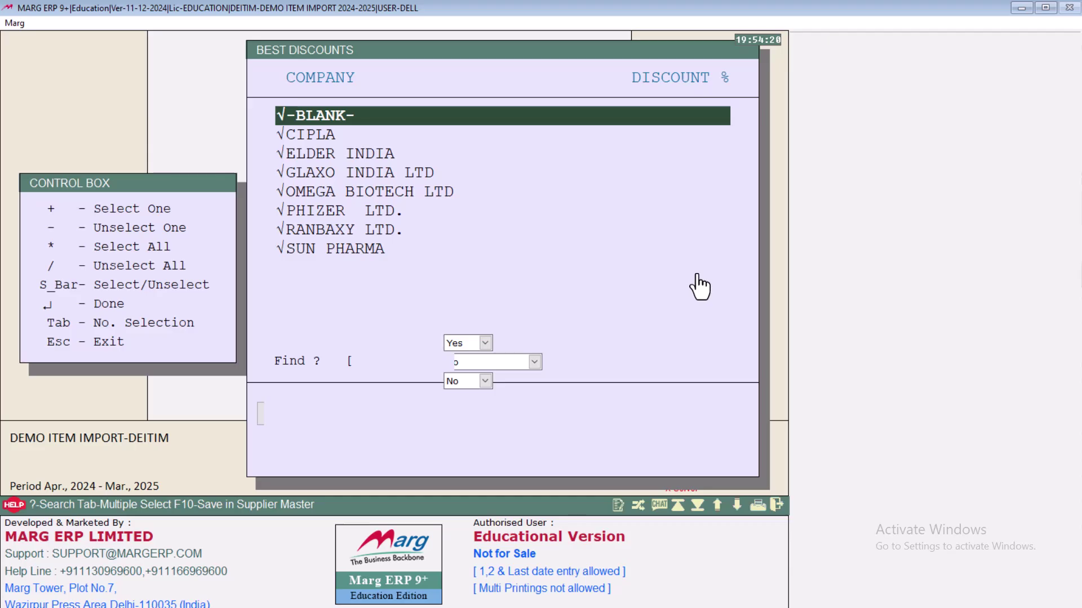
key("End")
key("Up")
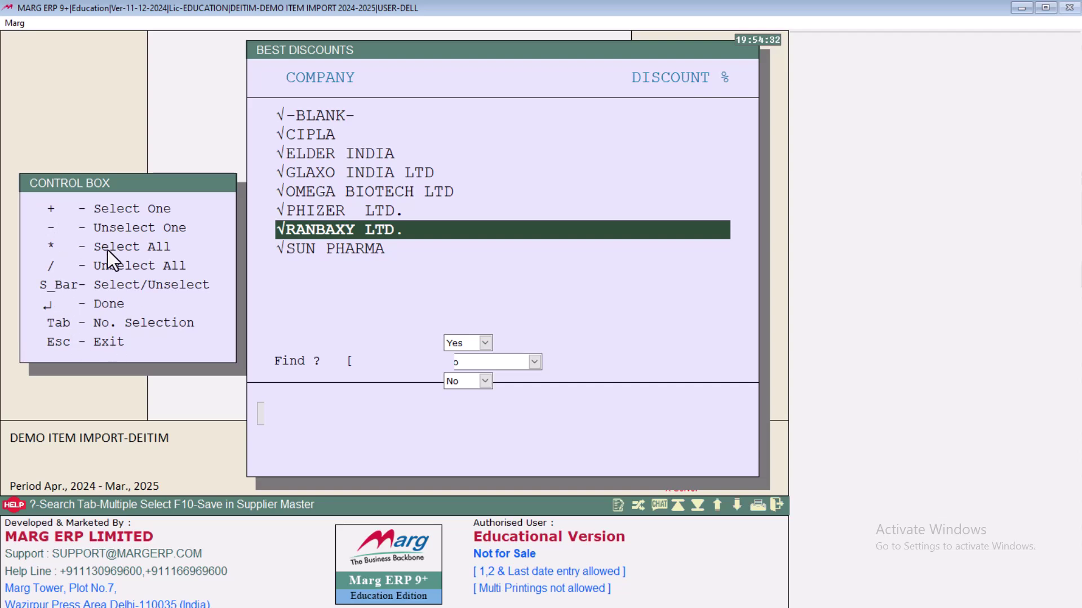
key("Down")
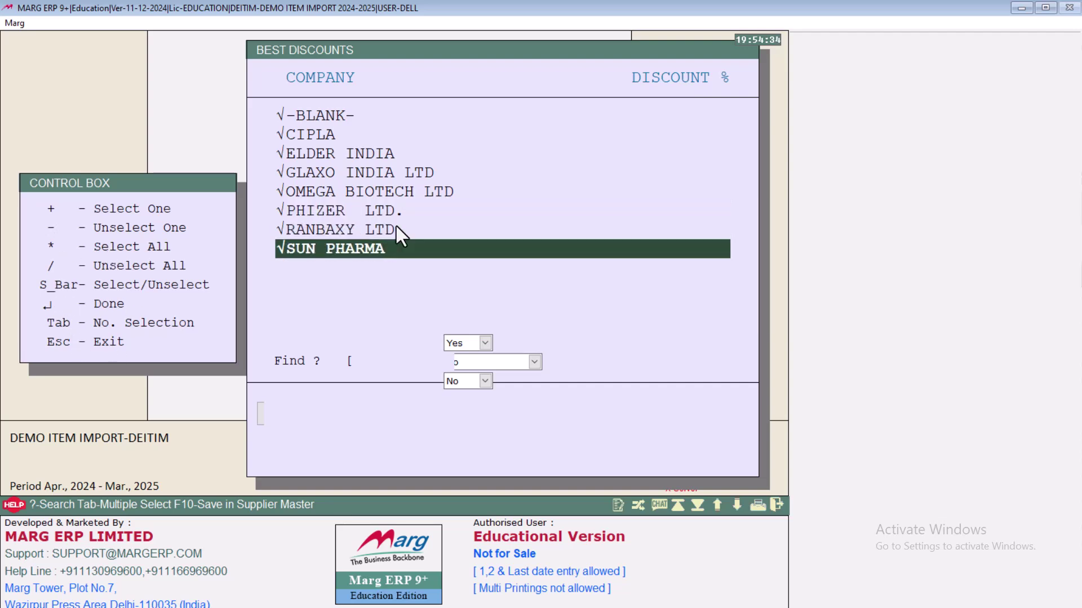
key("Return")
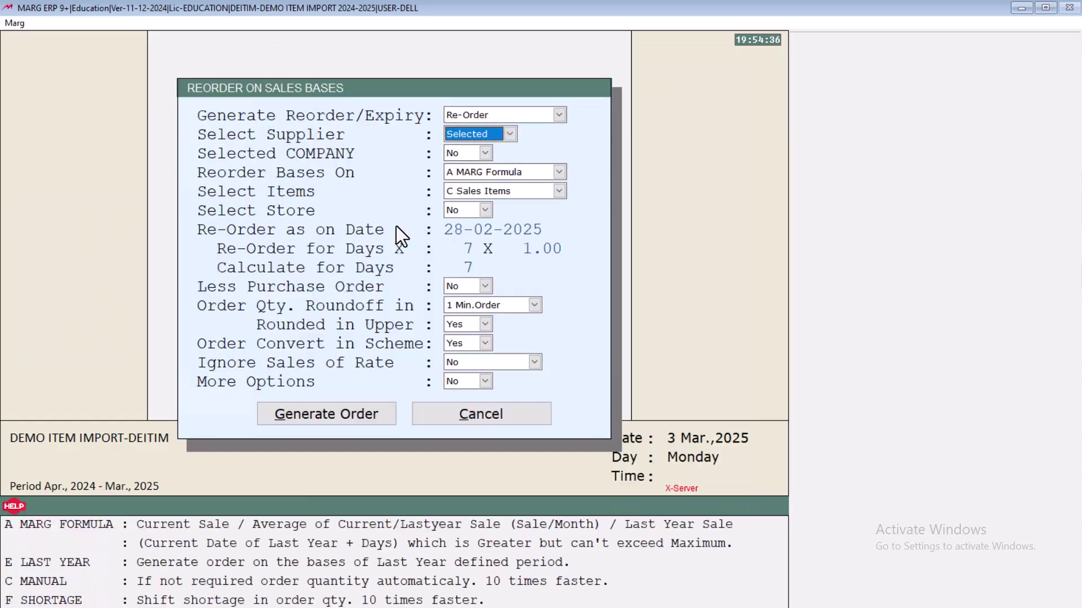
key("Return")
key("Return")
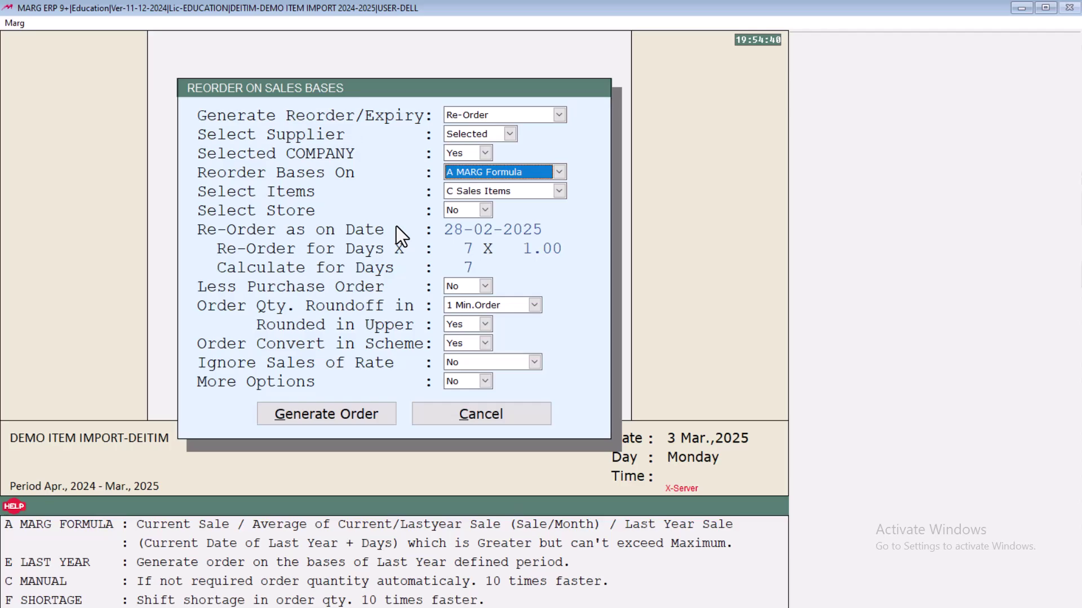
- Look through the available Reorder Bases On options, from MARG Formula to Sale Order+Minimum
key("Return")
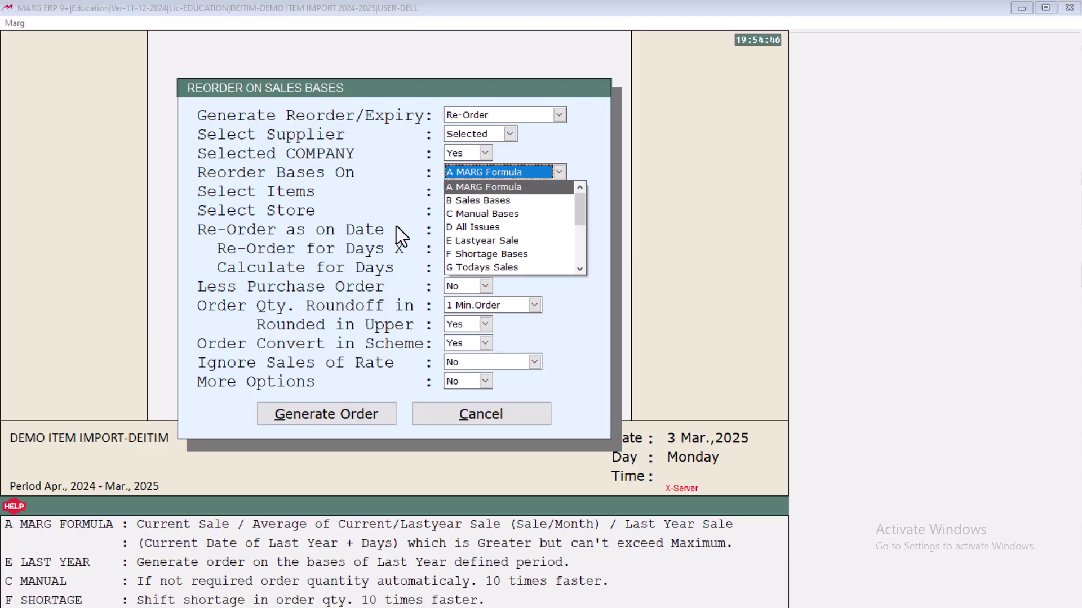
key("Down")
key("Down")
key("Down")
key("Down")
key("Down")
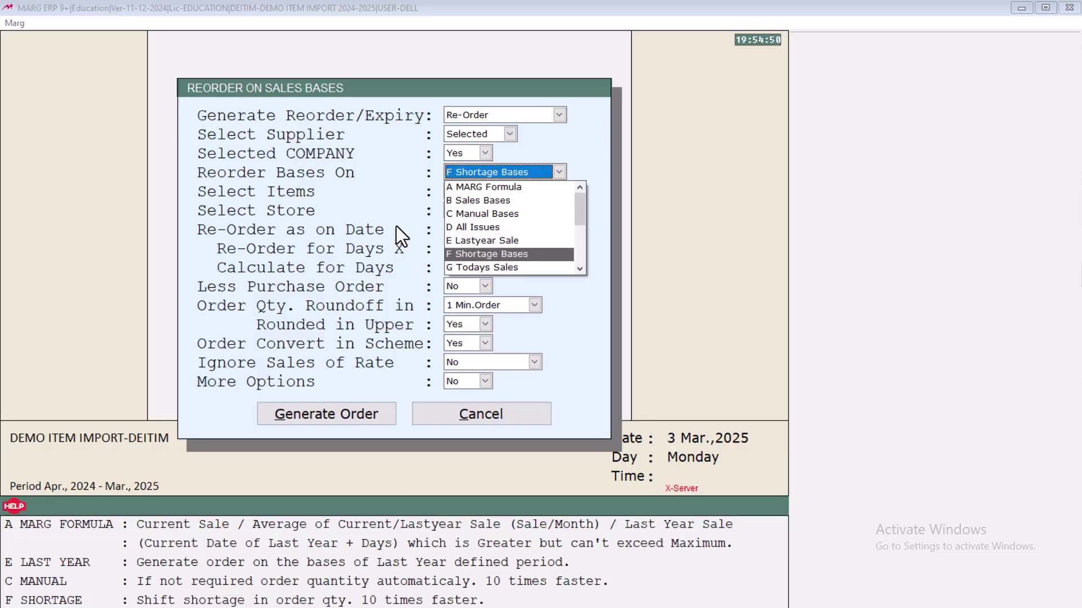
key("Down")
key("Up")
key("Down")
key("Down")
key("Down")
key("Down")
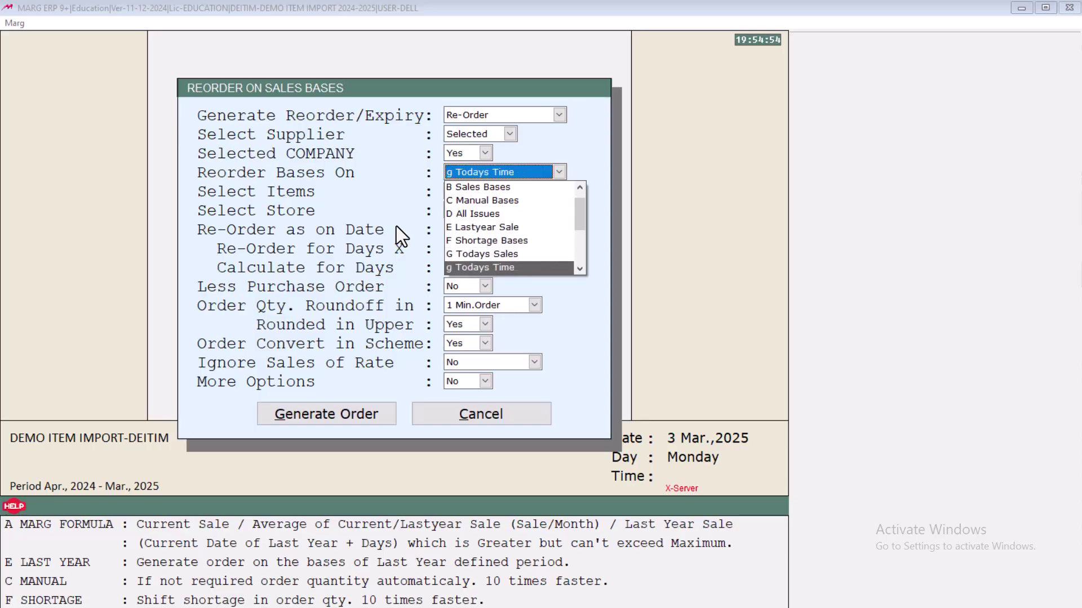
key("Down")
key("Down")
key("Down")
key("Down")
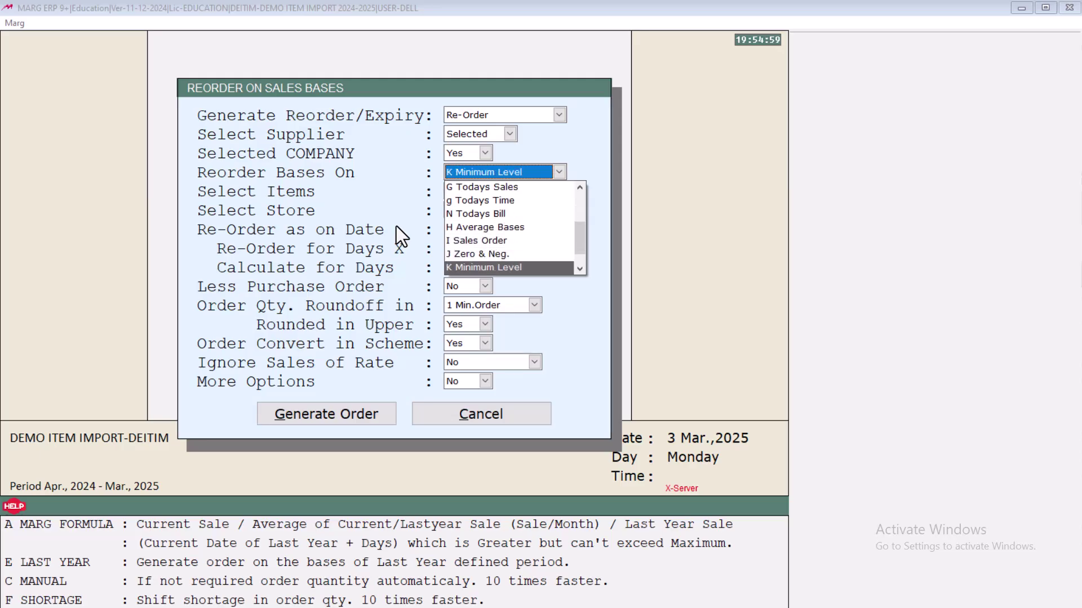
key("Down")
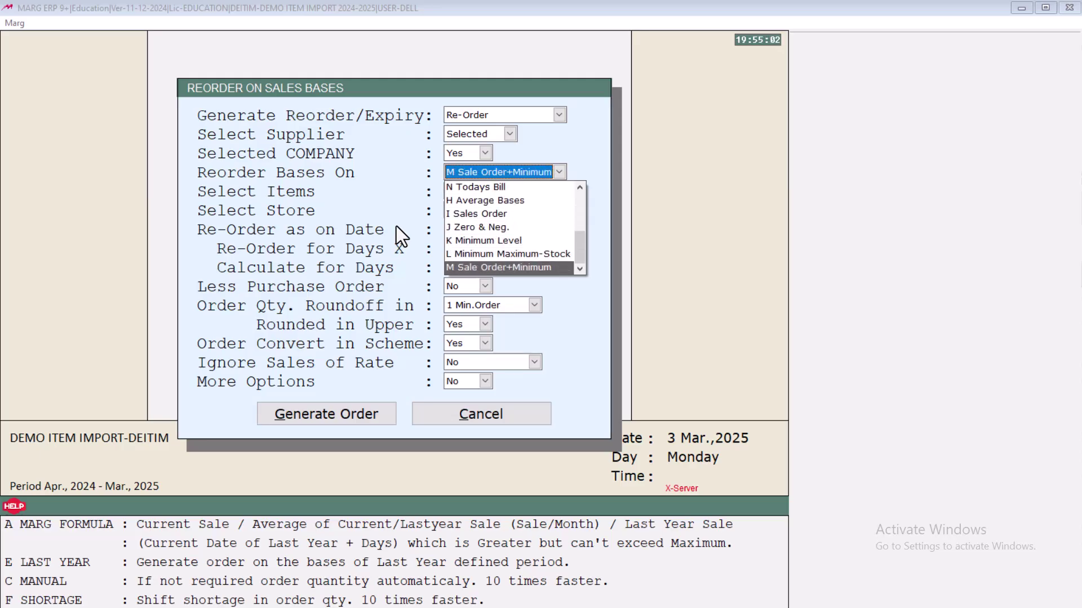
key("Up")
key("Up")
key("Up")
key("Up")
key("Up")
key("Up")
key("Up")
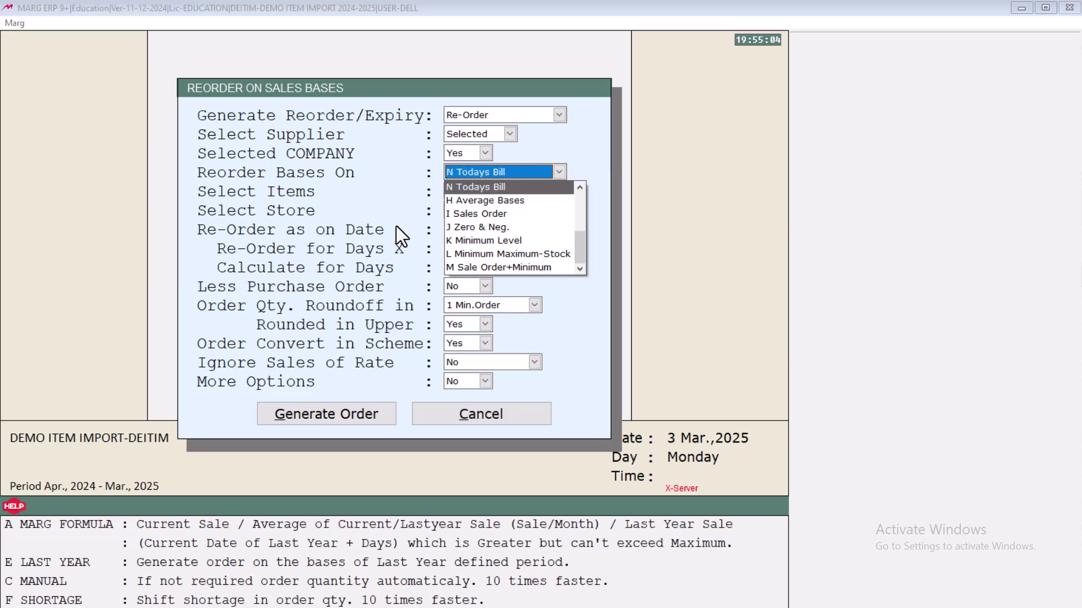
key("Up")
key("Up")
key("Up")
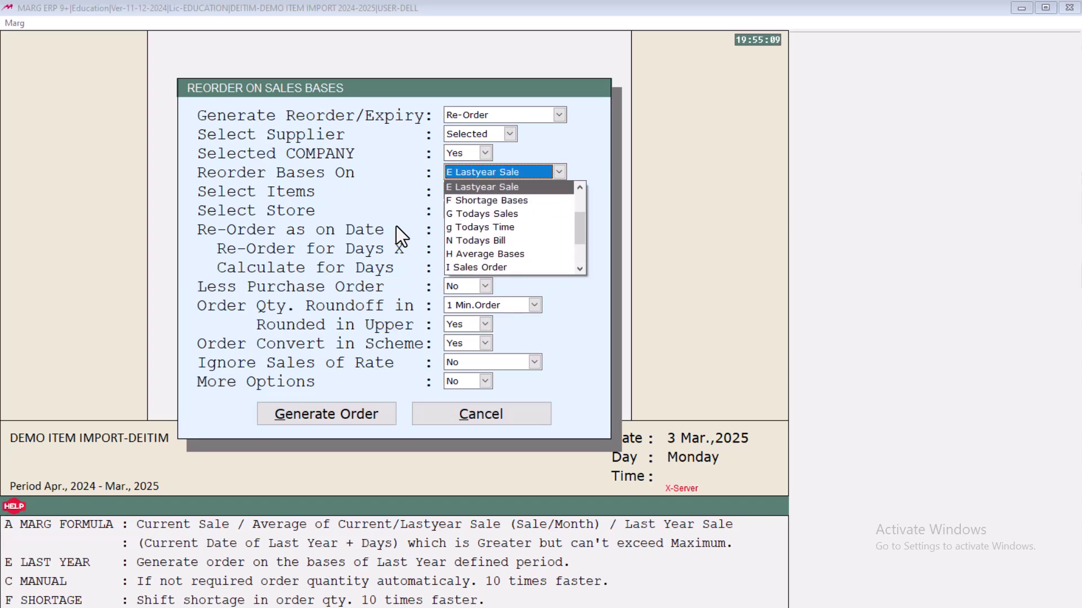
key("Up")
key("Up")
key("Up")
key("Up")
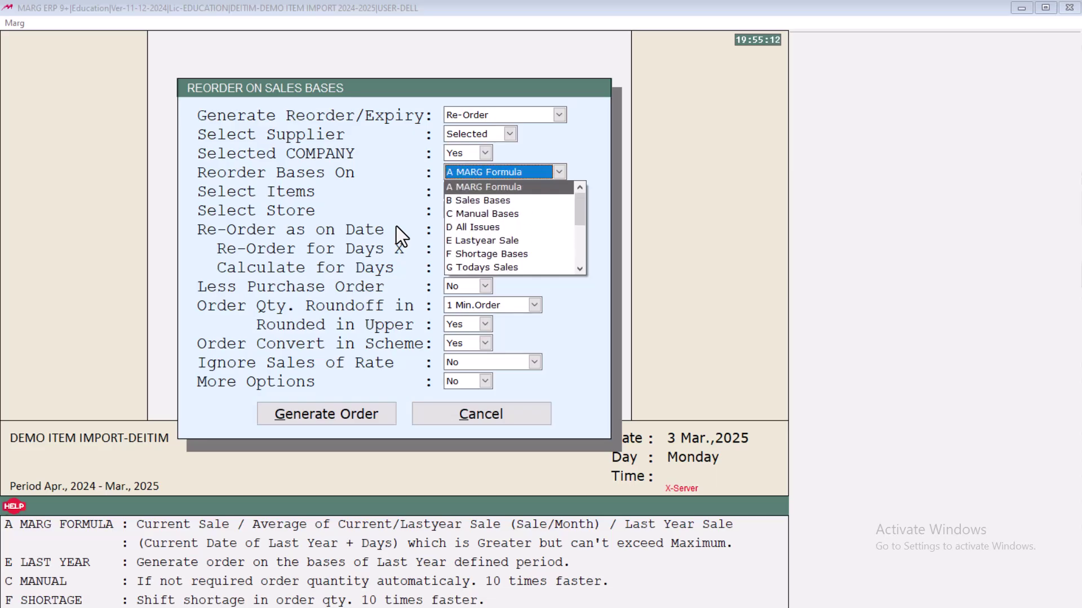
- Set Reorder Bases On to F Shortage Bases
key("Down")
key("Down")
key("Down")
key("Down")
key("Down")
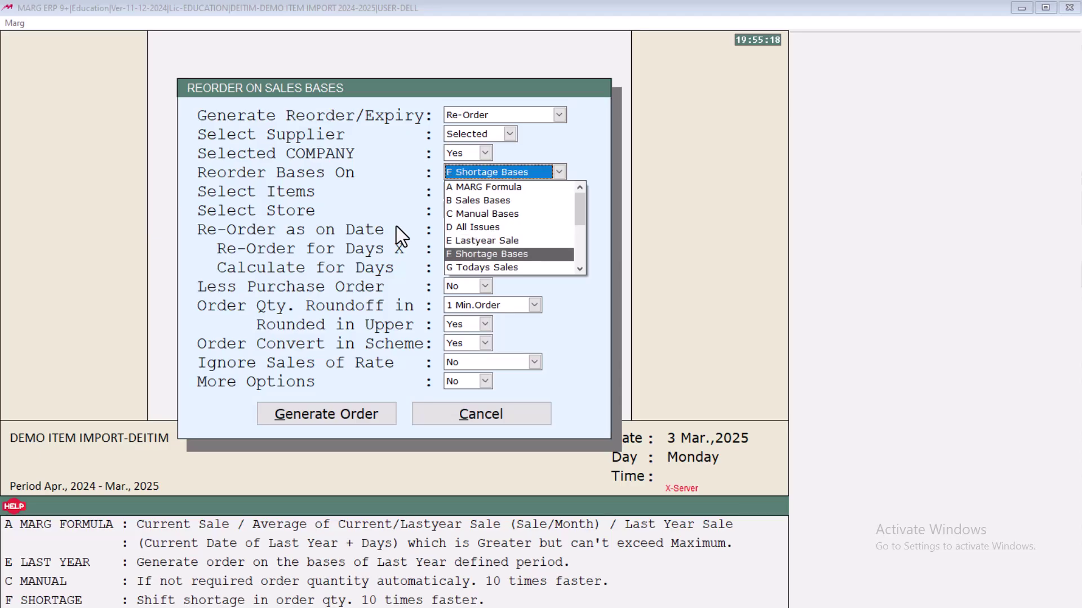
key("Return")
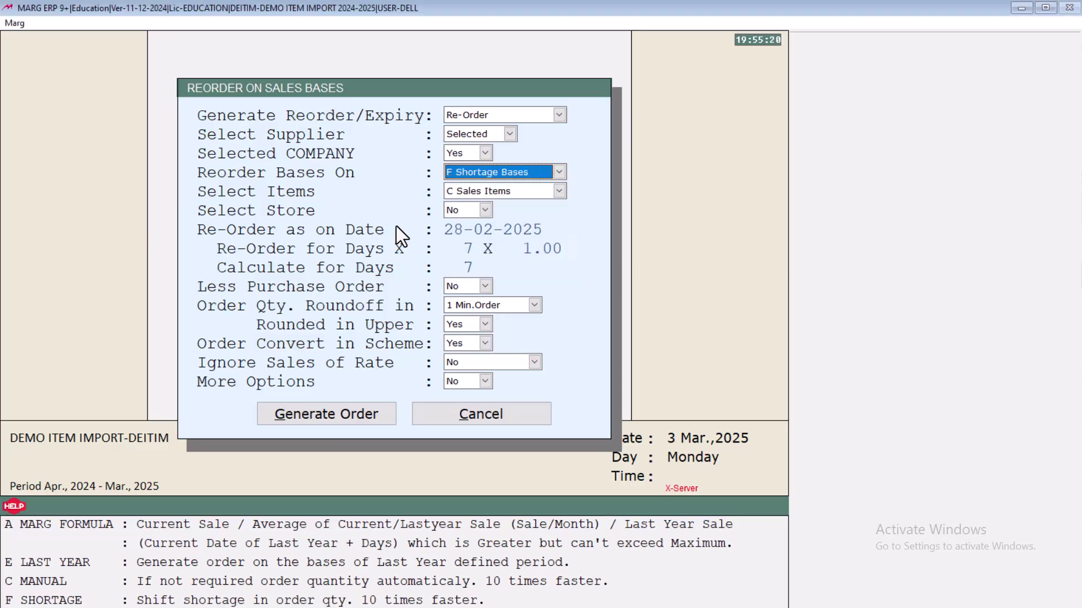
key("Return")
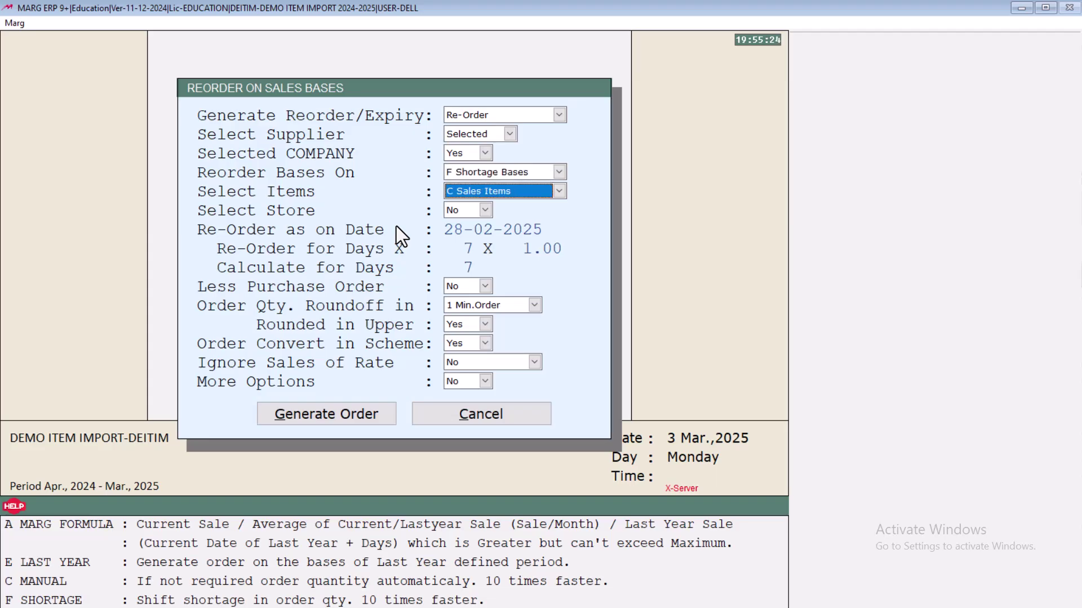
- Set Select Items to A All Items and Select Store to Yes
key("space")
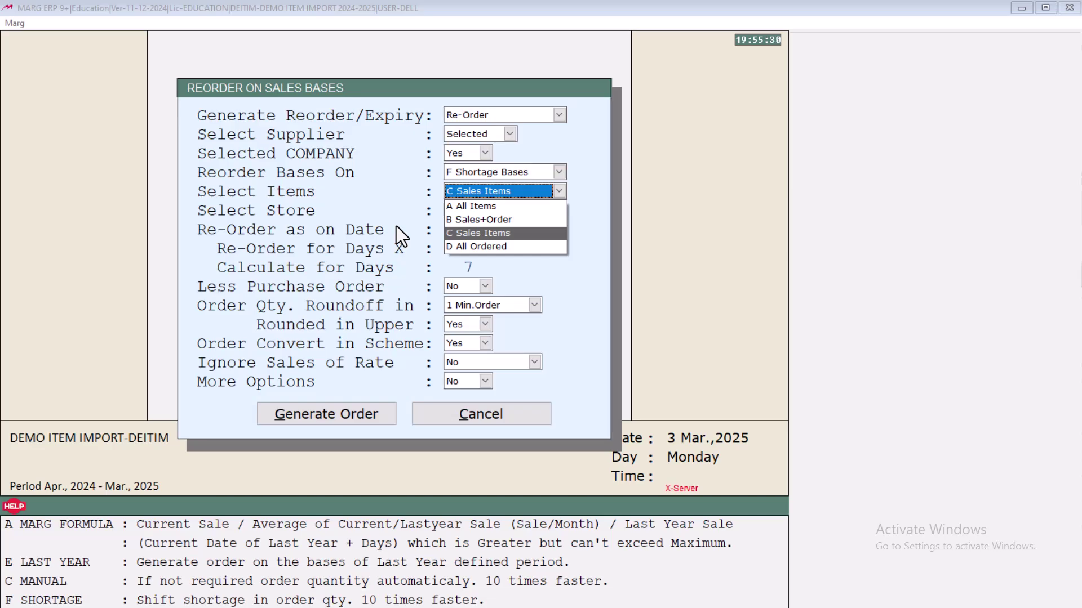
key("a")
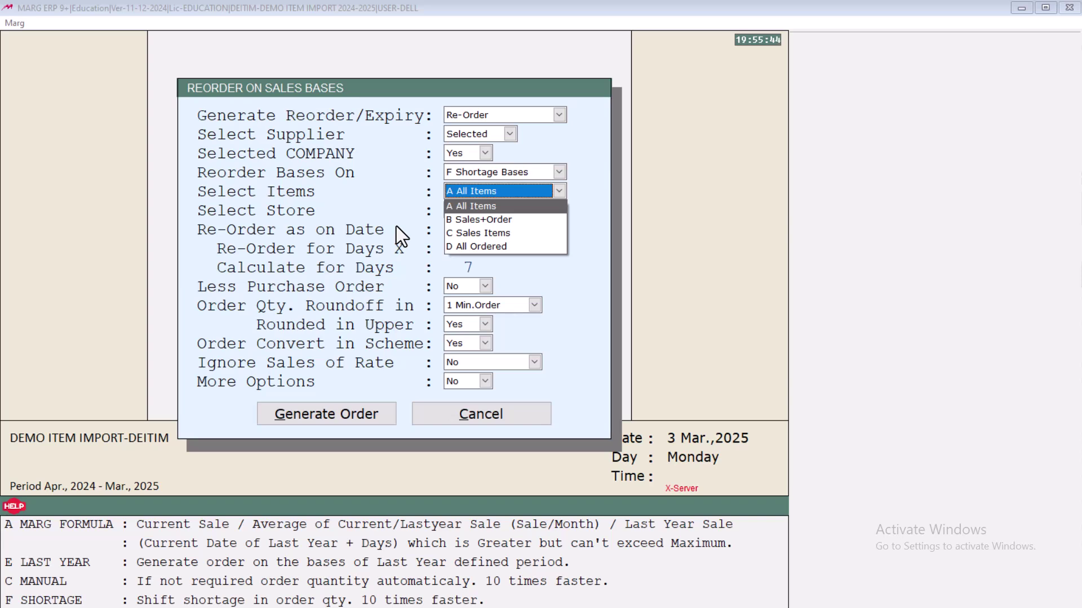
key("Return")
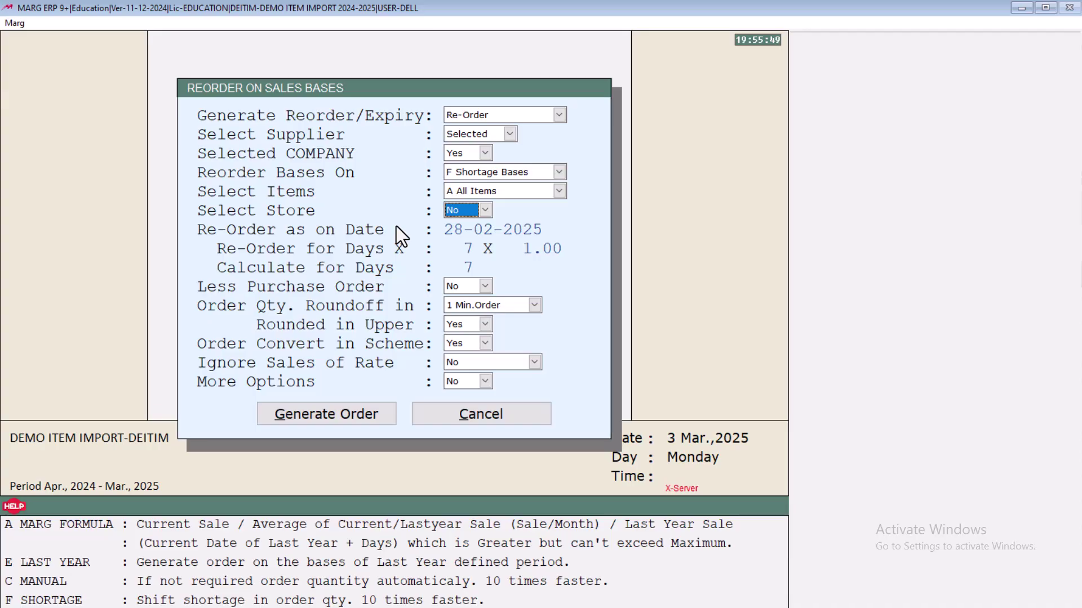
key("y")
key("Return")
key("Return")
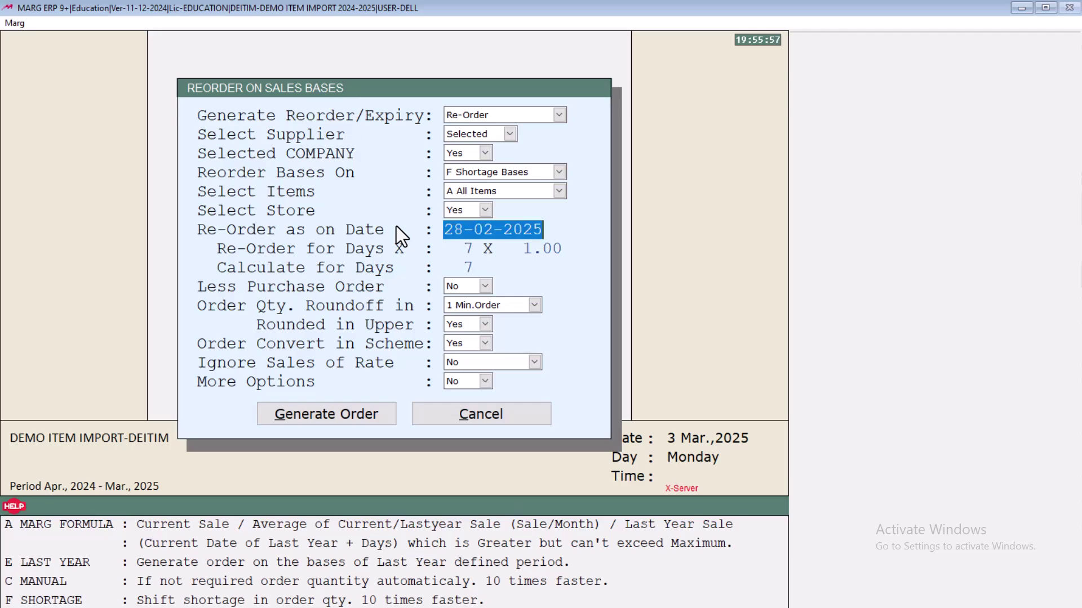
- Accept the re-order date 28-02-2025, re-order for 7 days x 1.00, and 7 calculation days
key("Return")
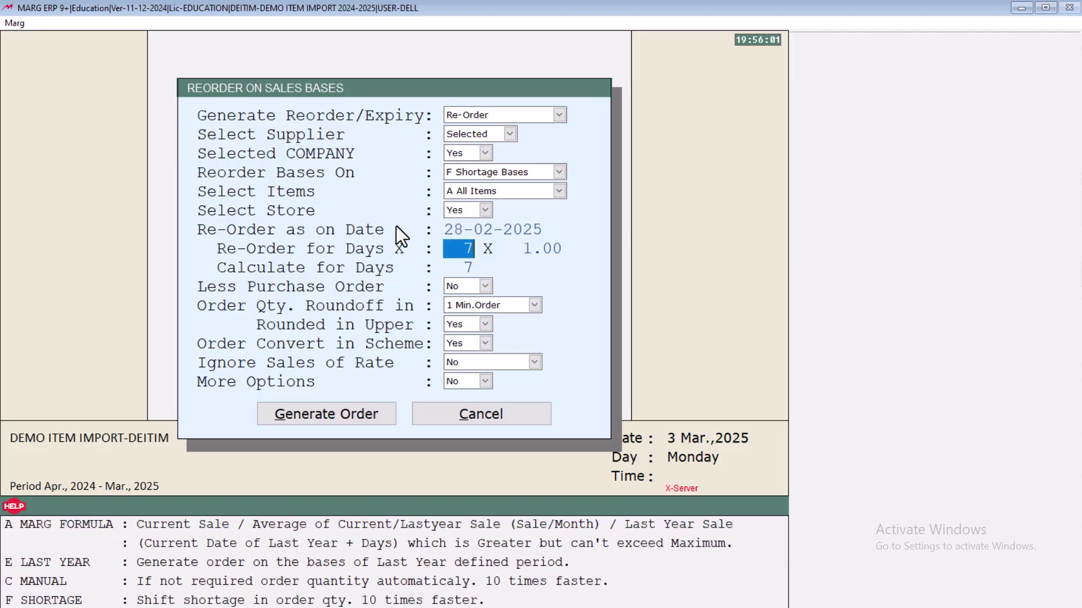
key("Return")
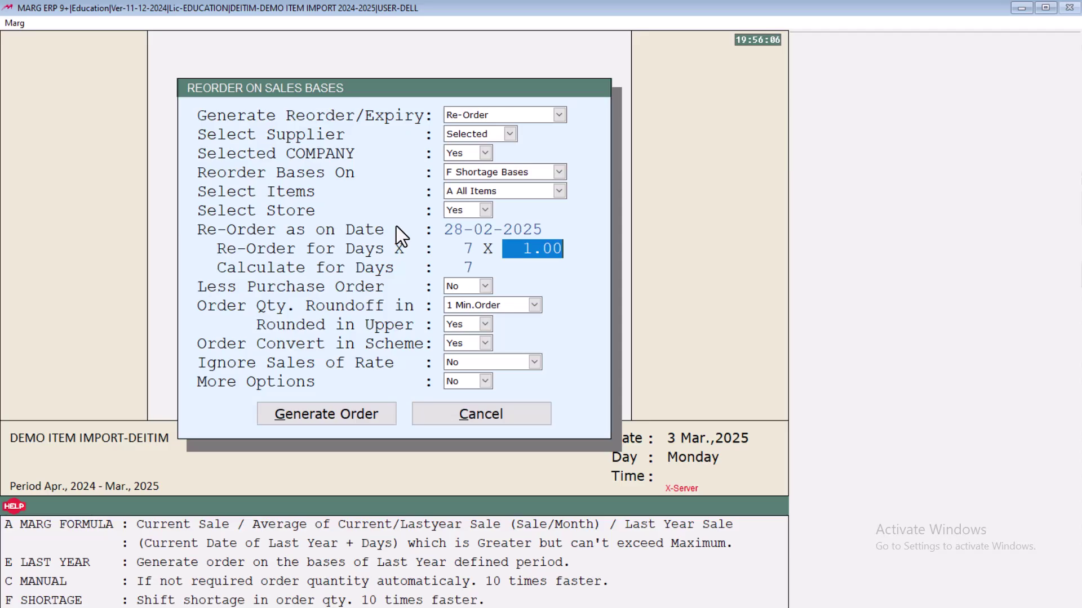
key("Return")
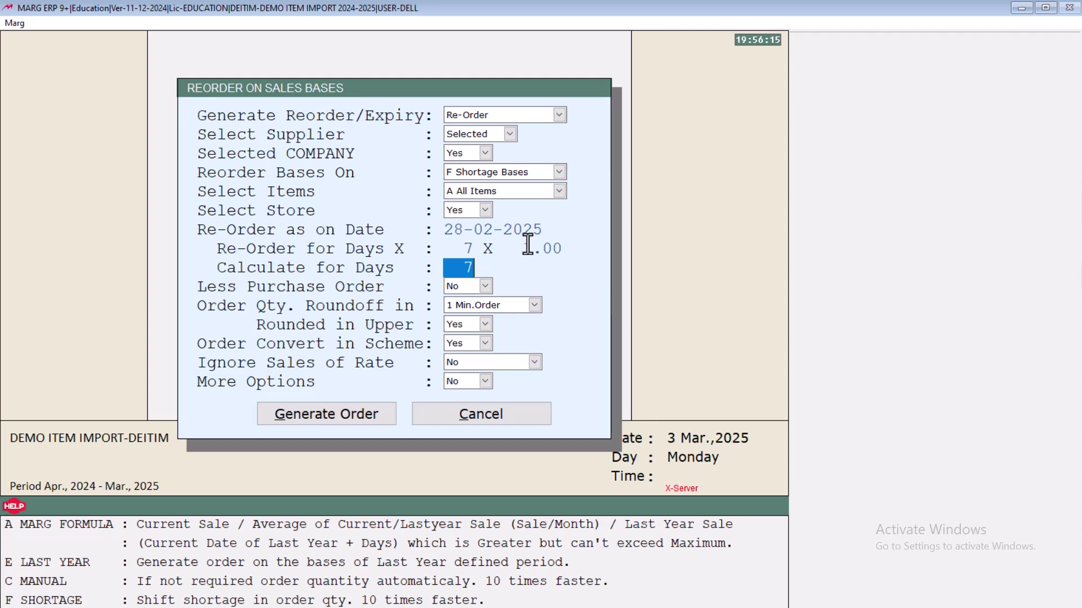
key("Return")
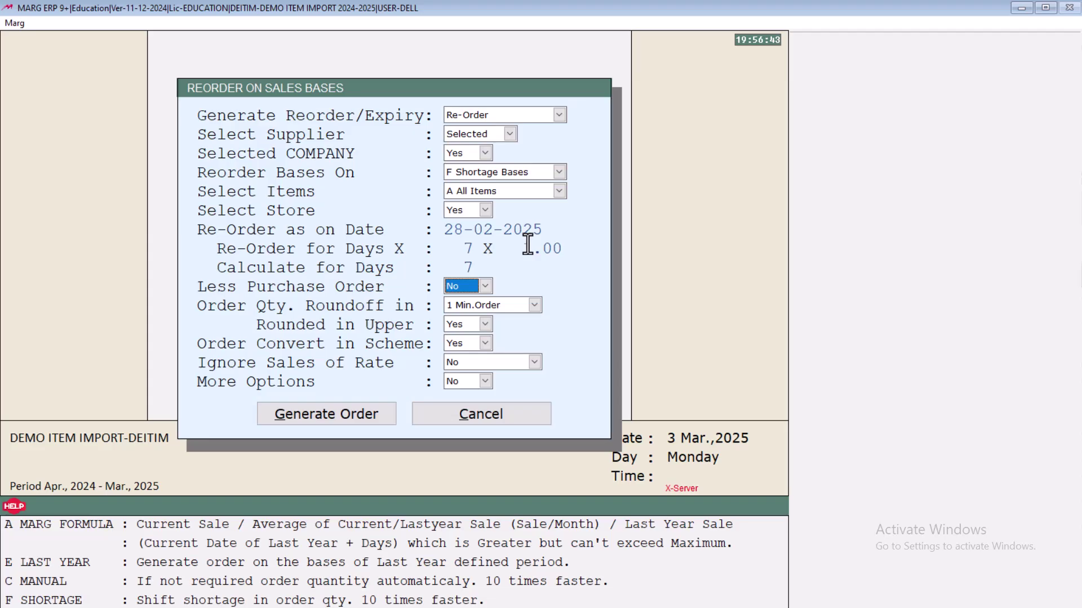
- Keep Less Purchase Order at No and round order quantities in 1 Min.Order with Rounded in Upper set to Yes
key("Return")
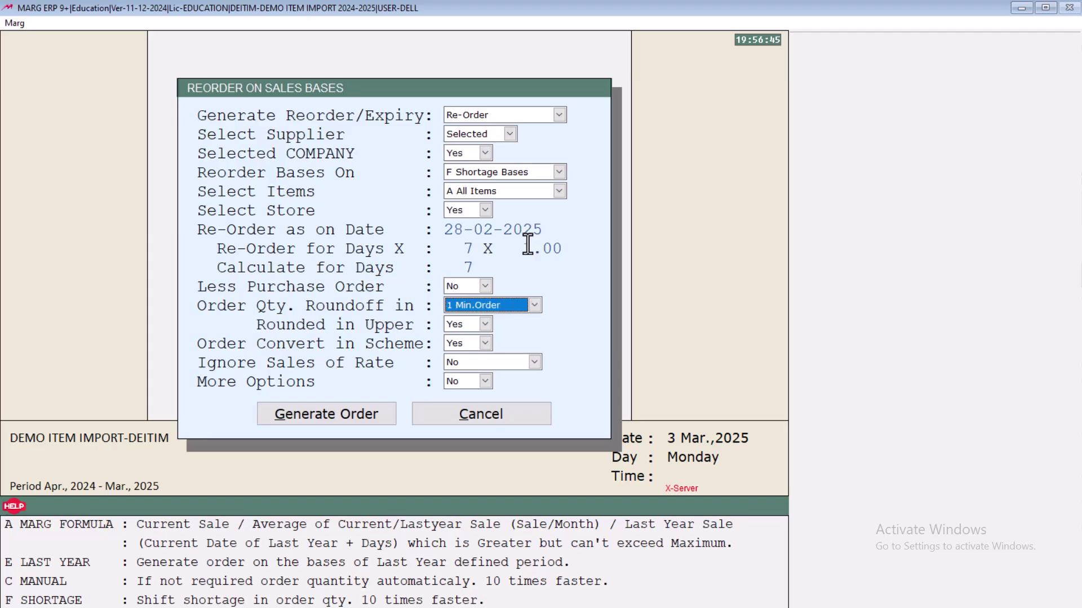
key("space")
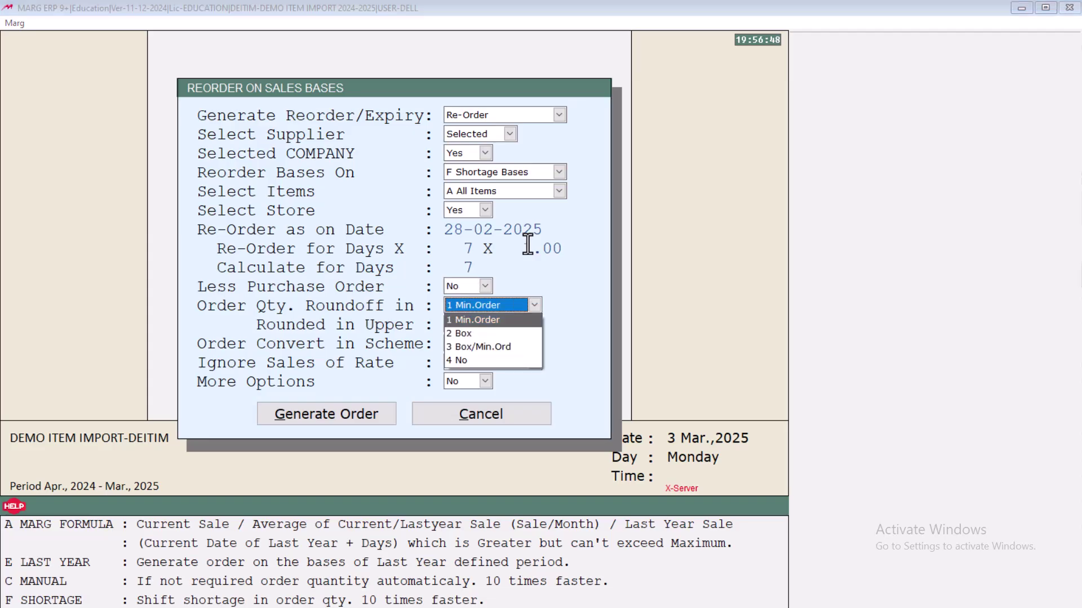
key("Return")
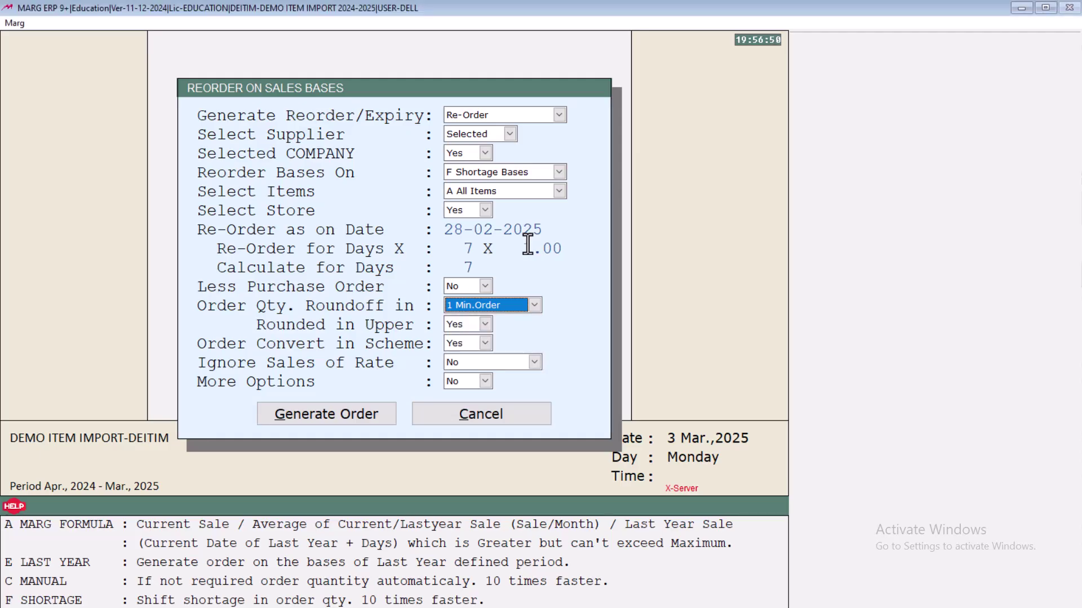
key("Return")
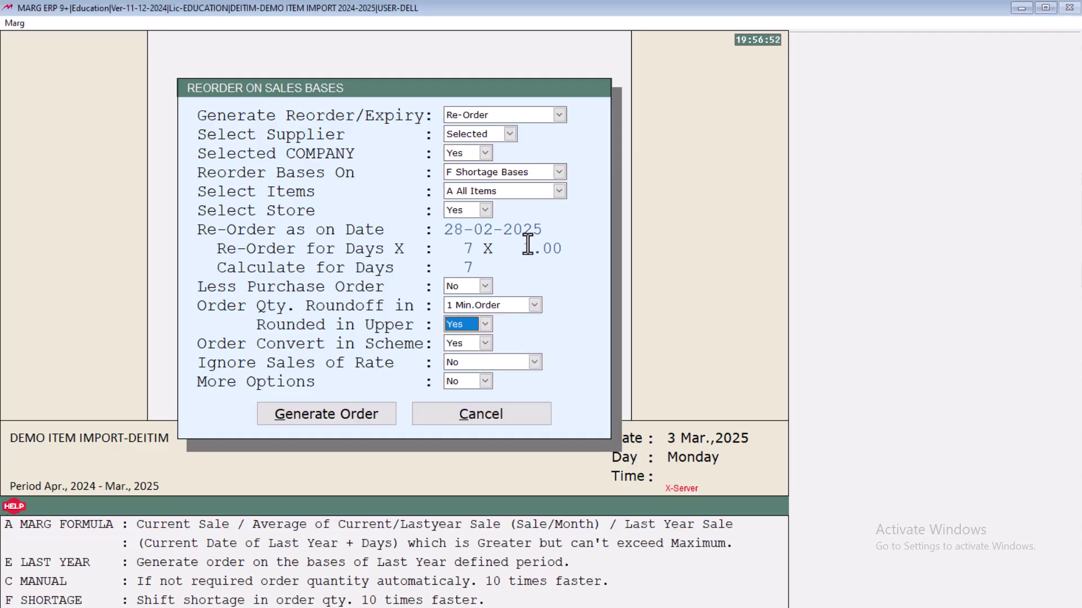
key("space")
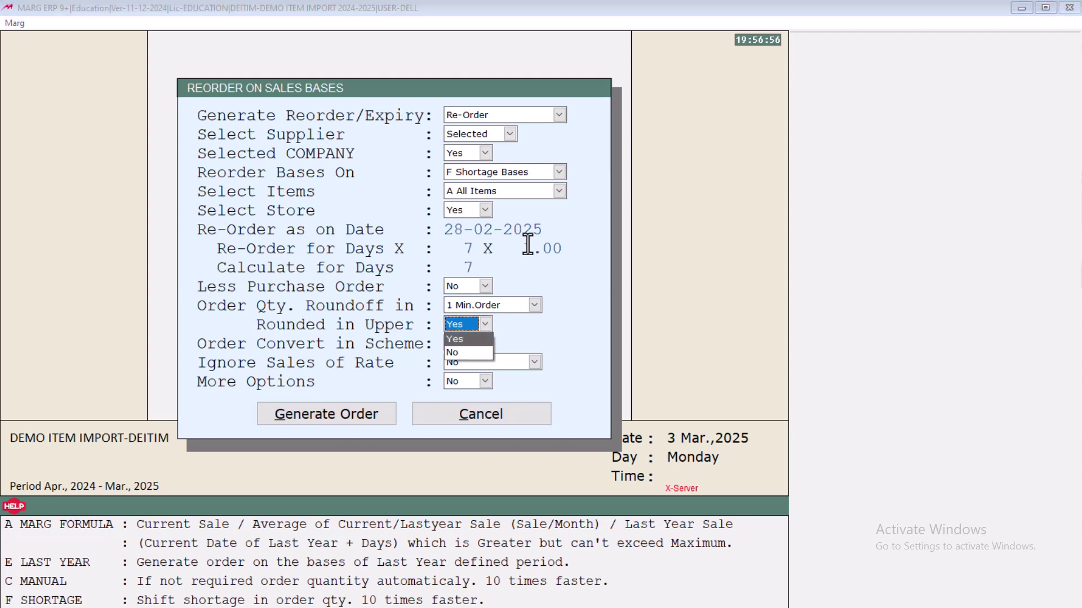
key("Return")
key("Return")
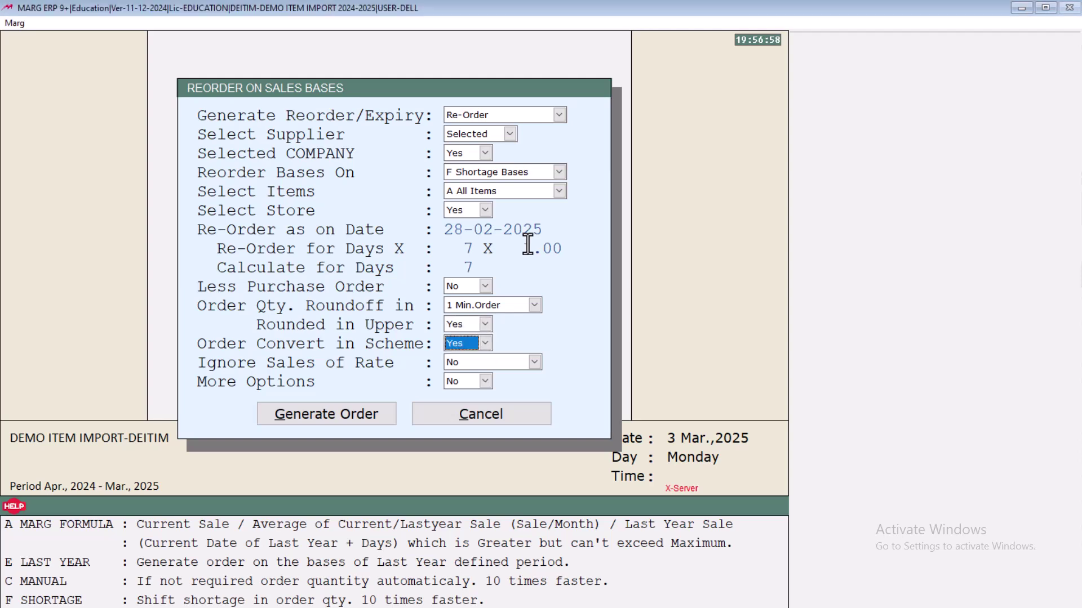
- Accept the scheme conversion, sales rate and More Options defaults, and generate the order
key("Return")
key("Return")
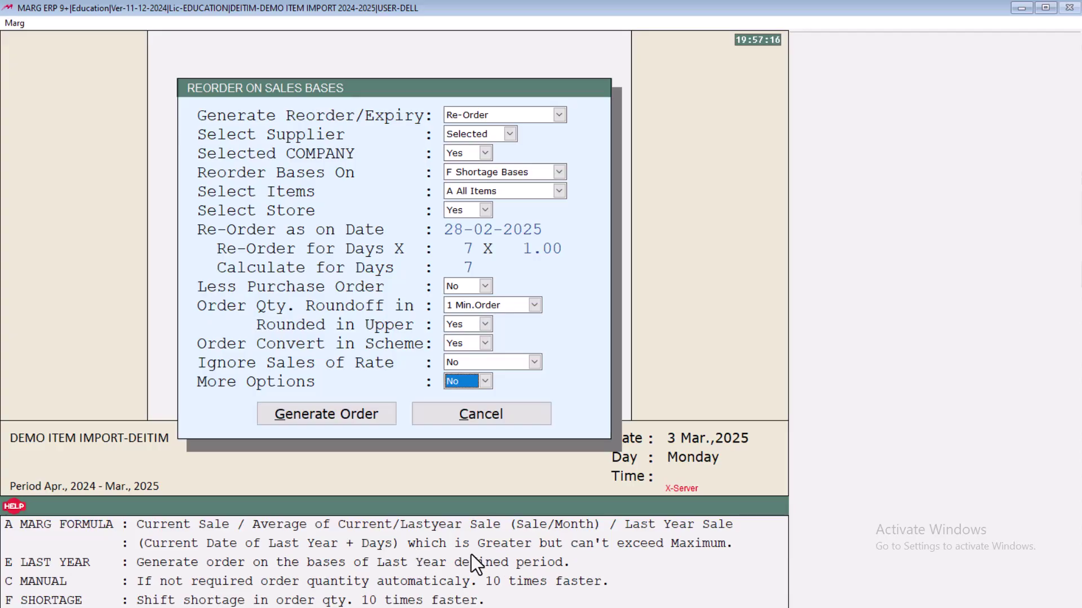
key("Return")
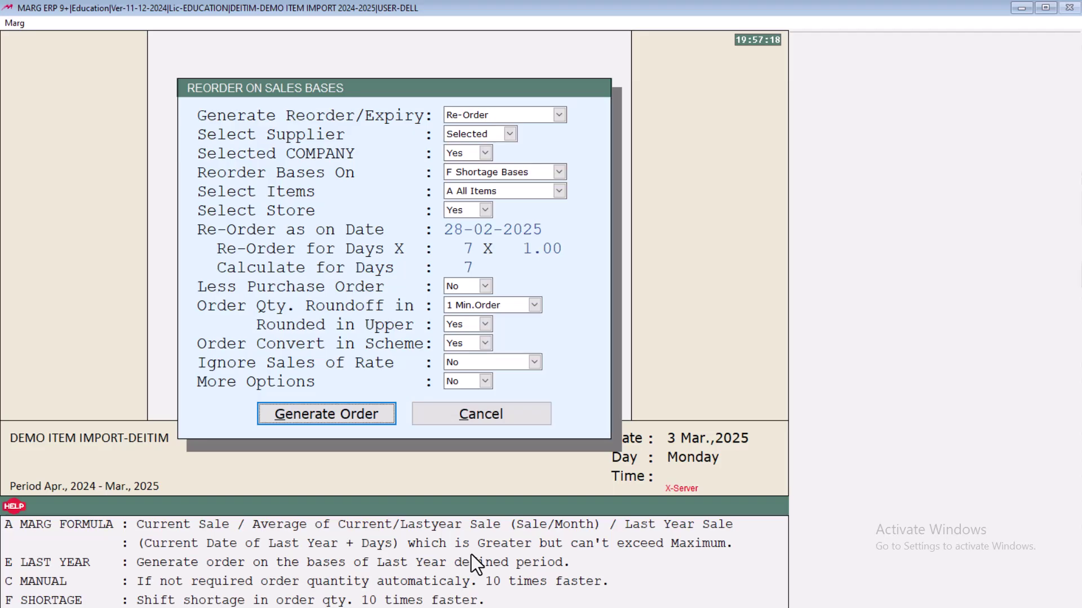
key("Return")
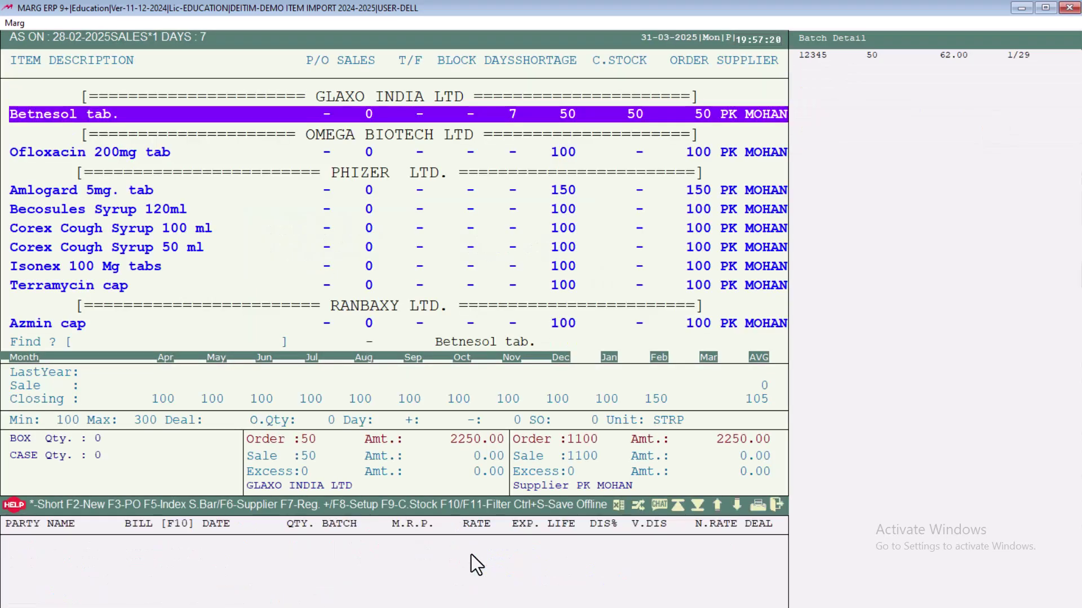
- Look through the items in the generated re-order list
key("Down")
key("Down")
key("Down")
key("Down")
key("Down")
key("Down")
key("Down")
key("Down")
key("Up")
key("Up")
key("Up")
key("Up")
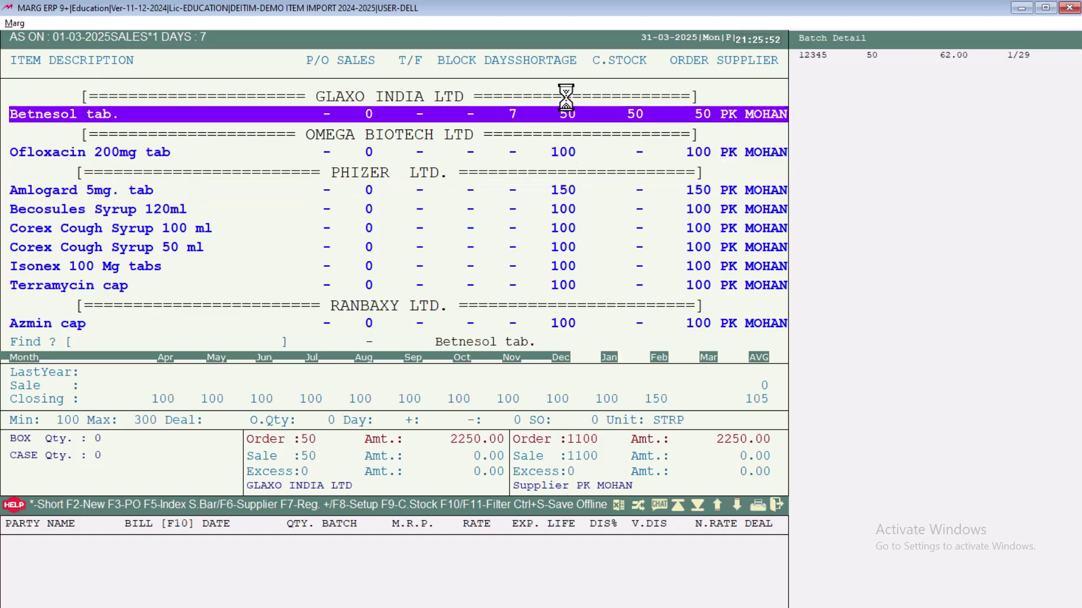
- Examine the shortage quantities, order quantities and assigned supplier for the listed items
left_click(564, 155)
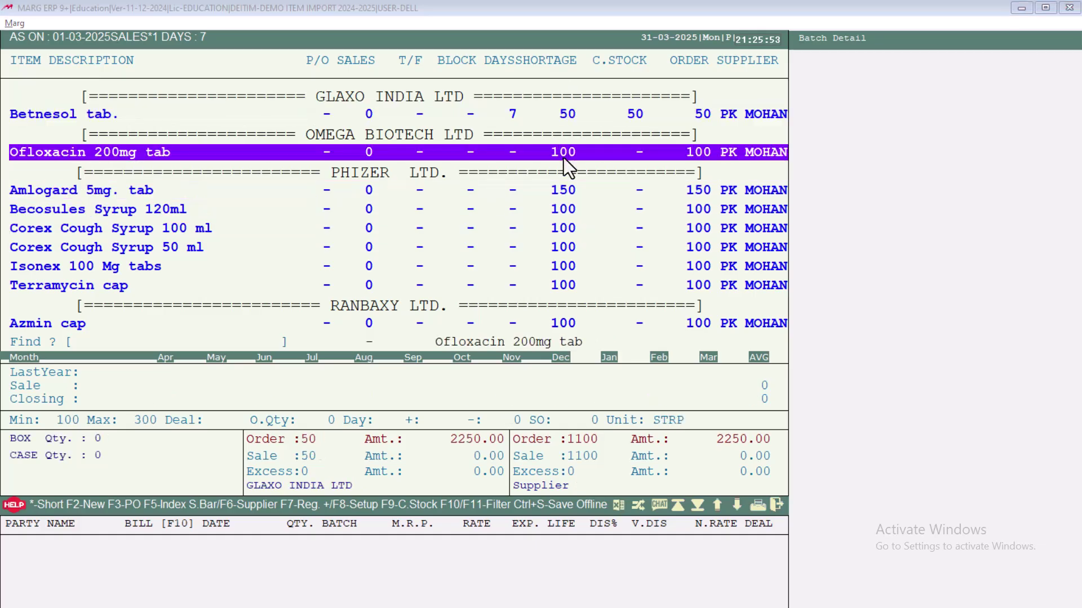
left_click(560, 190)
left_click(559, 230)
left_click(559, 268)
left_click(558, 318)
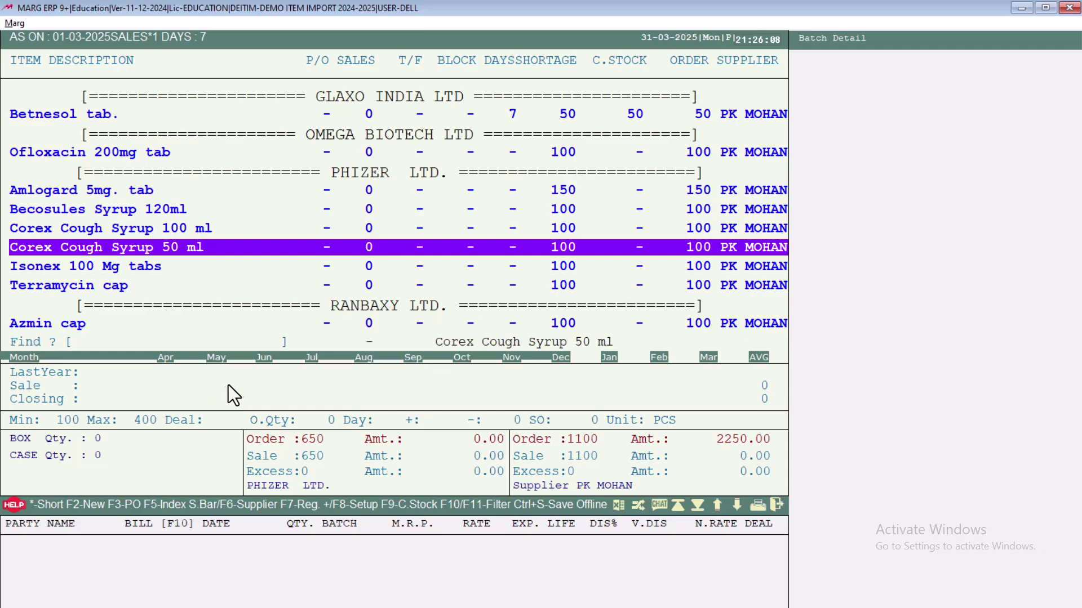
scroll(369, 270, "down", 1)
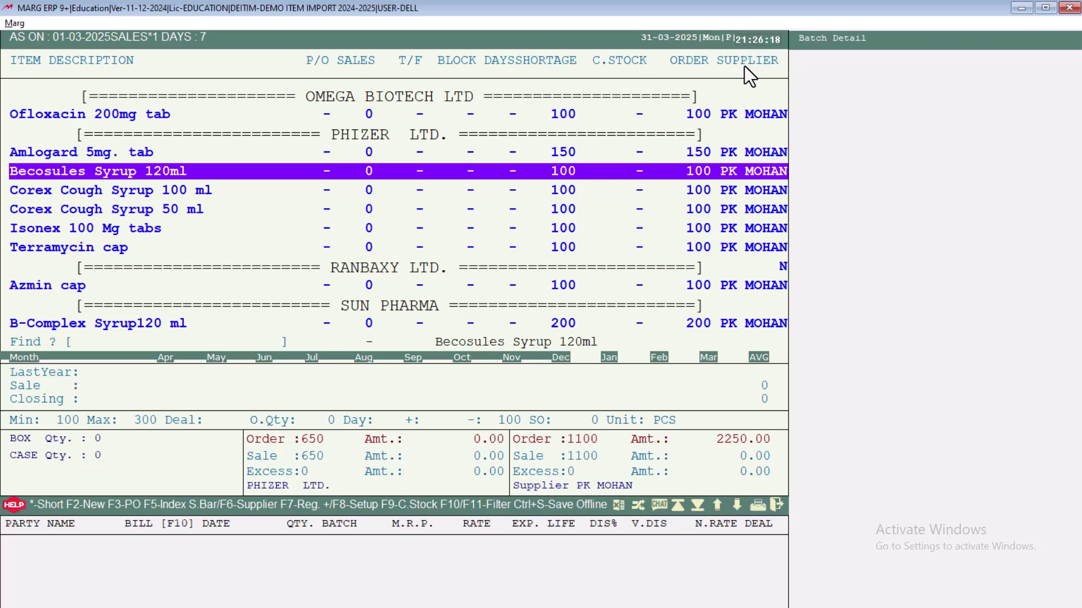
scroll(747, 121, "up", 1)
scroll(746, 124, "up", 1)
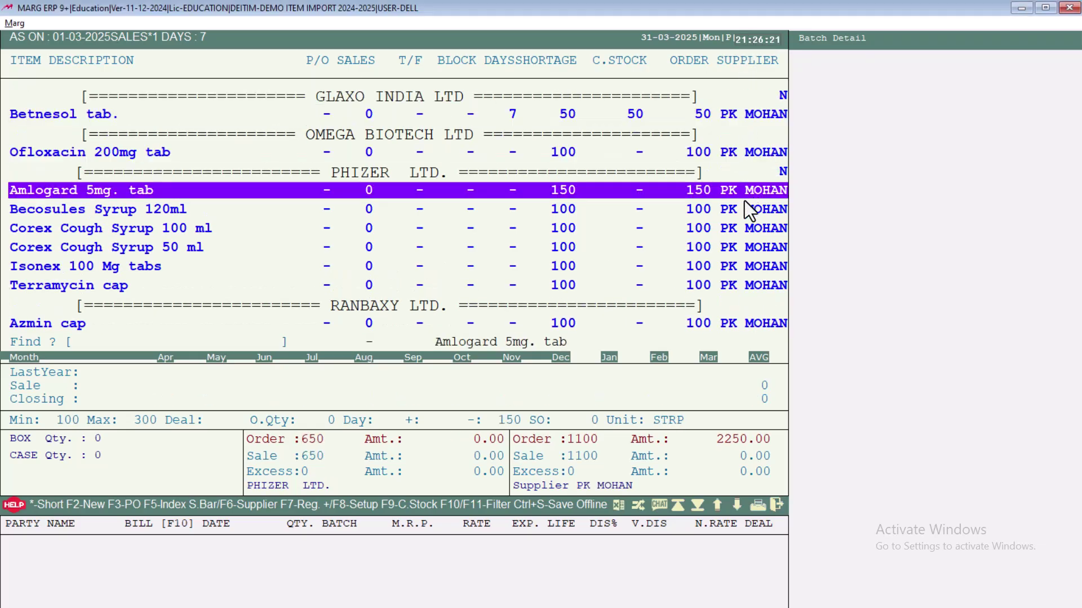
- Accept the order quantity of 50 and free quantity of 0.0 for Betnesol tab
left_click(672, 115)
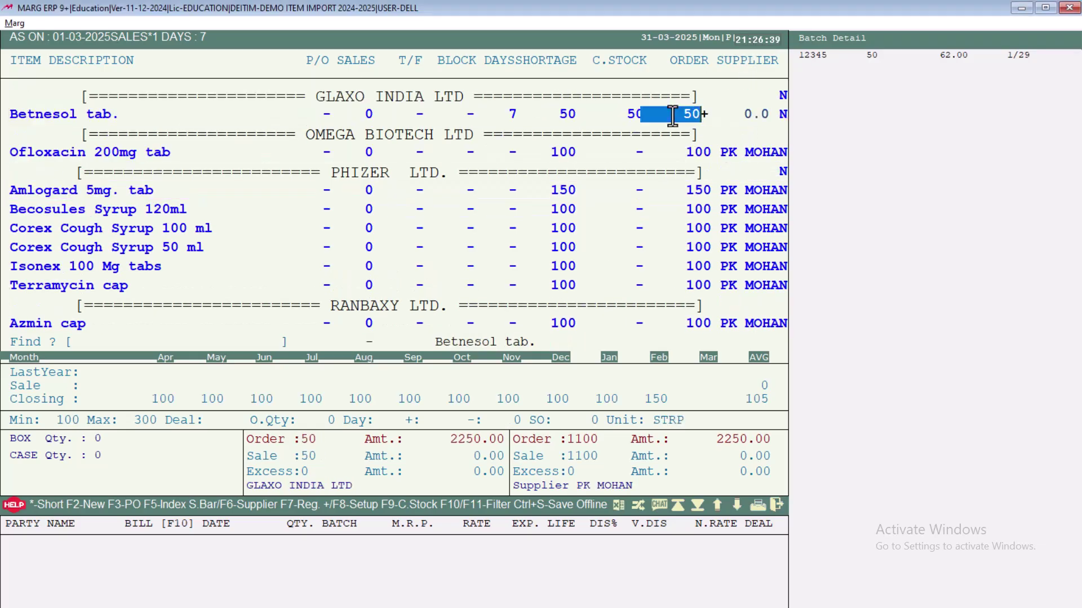
key("Return")
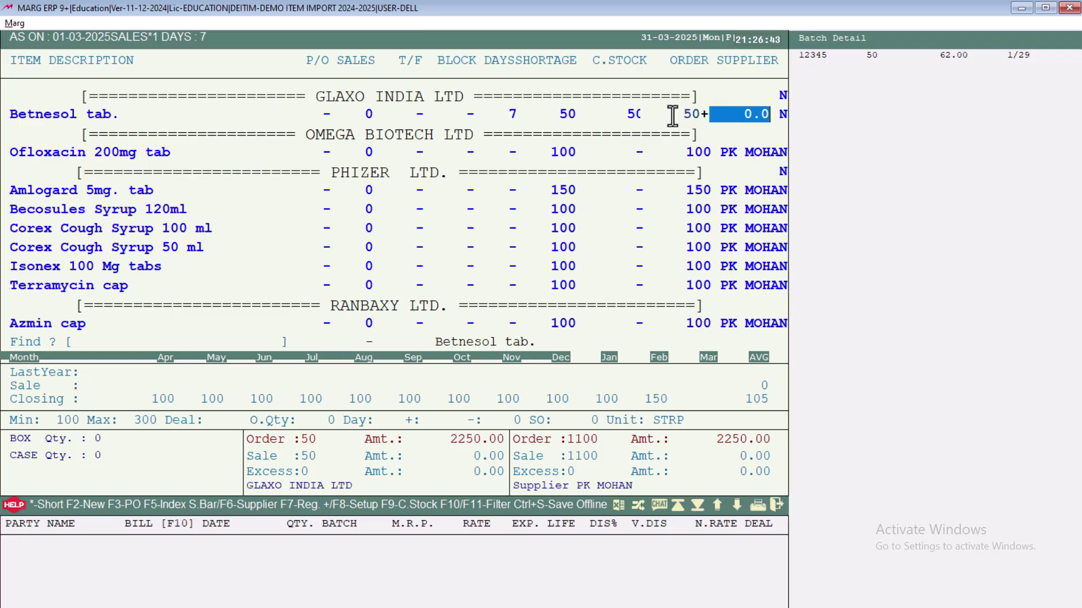
key("Return")
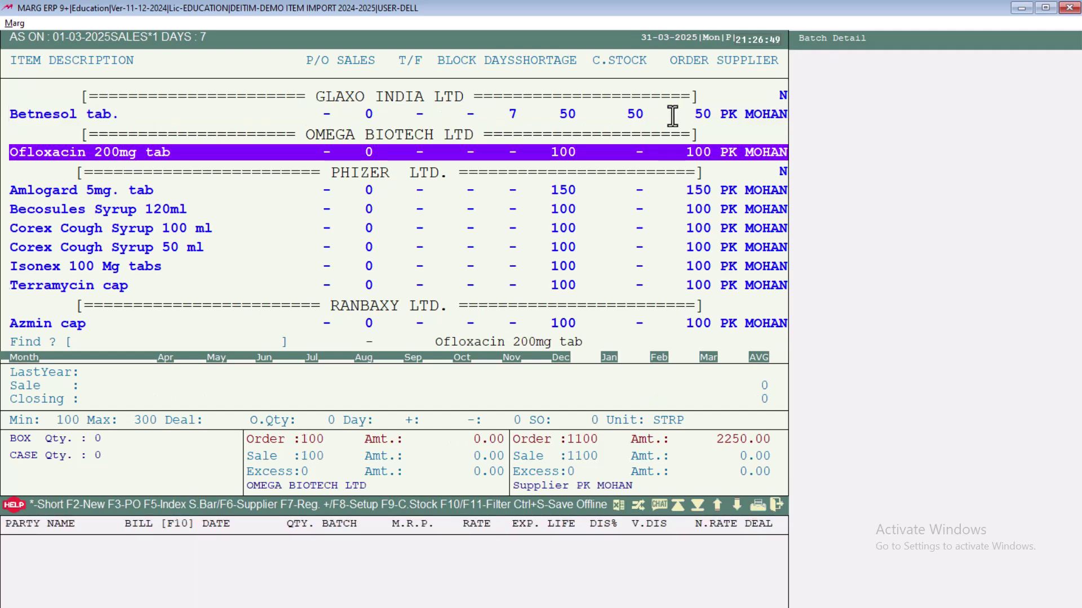
- Examine the stock limits, shortages and order quantities of the items listed under each company in the re-order list
key("Down")
key("Down")
key("Down")
key("Down")
key("Down")
key("Down")
key("Down")
key("Down")
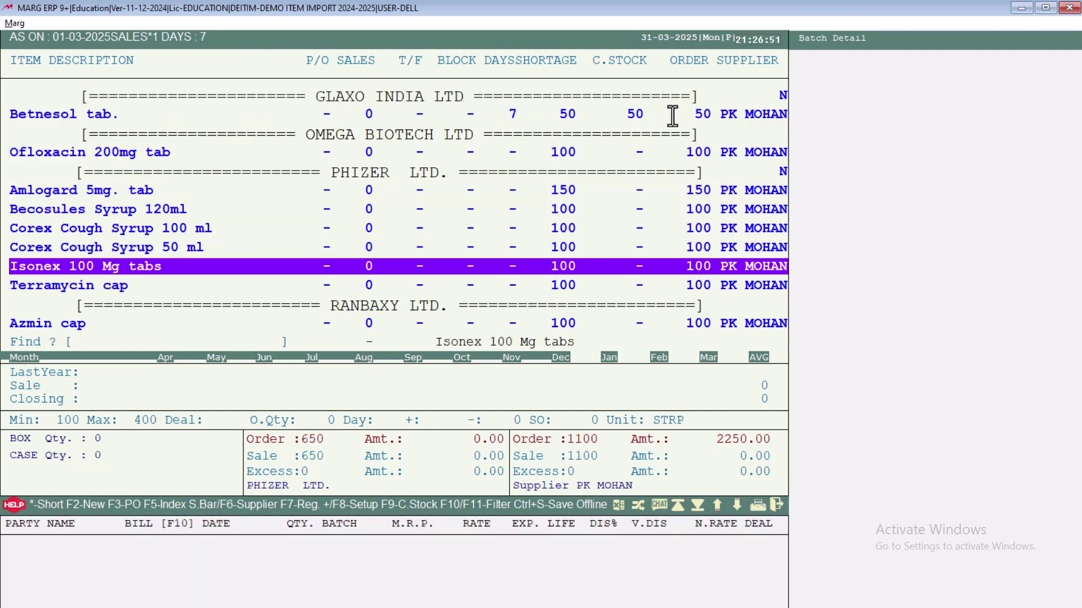
key("Up")
key("Up")
key("Up")
key("Up")
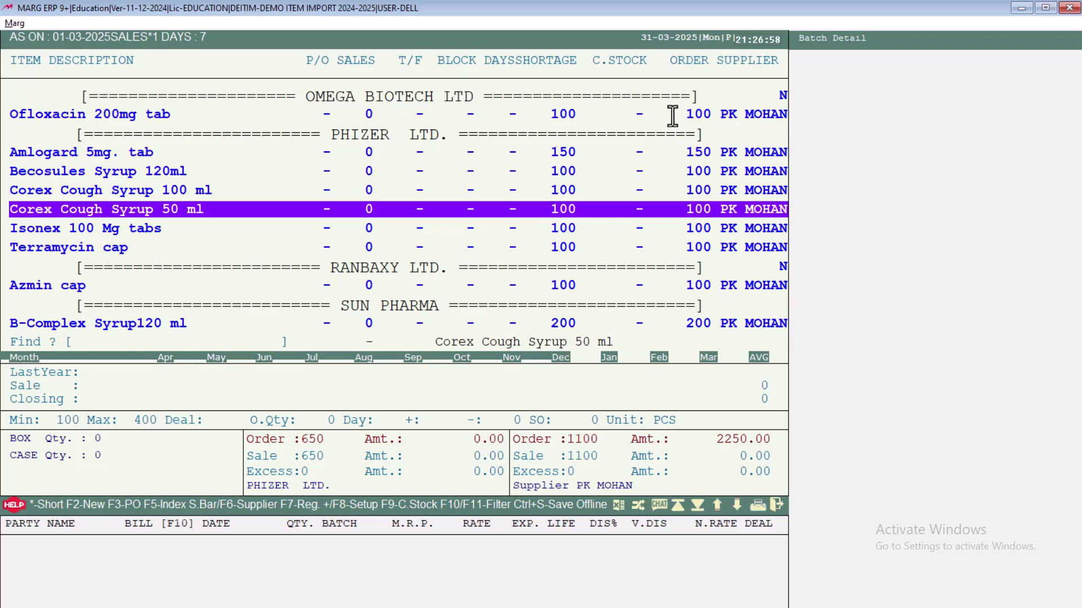
key("Down")
key("Down")
key("Up")
key("Up")
key("Up")
key("Up")
key("Up")
key("Up")
key("Up")
key("Down")
key("Down")
key("Down")
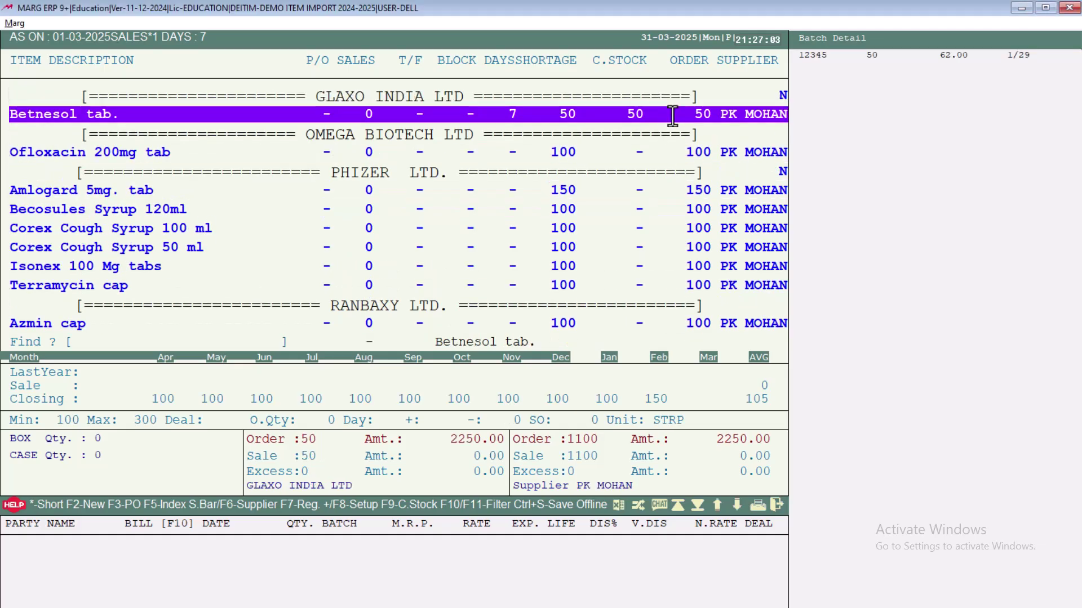
key("Down")
key("Down")
key("Down")
key("Down")
key("Down")
key("Down")
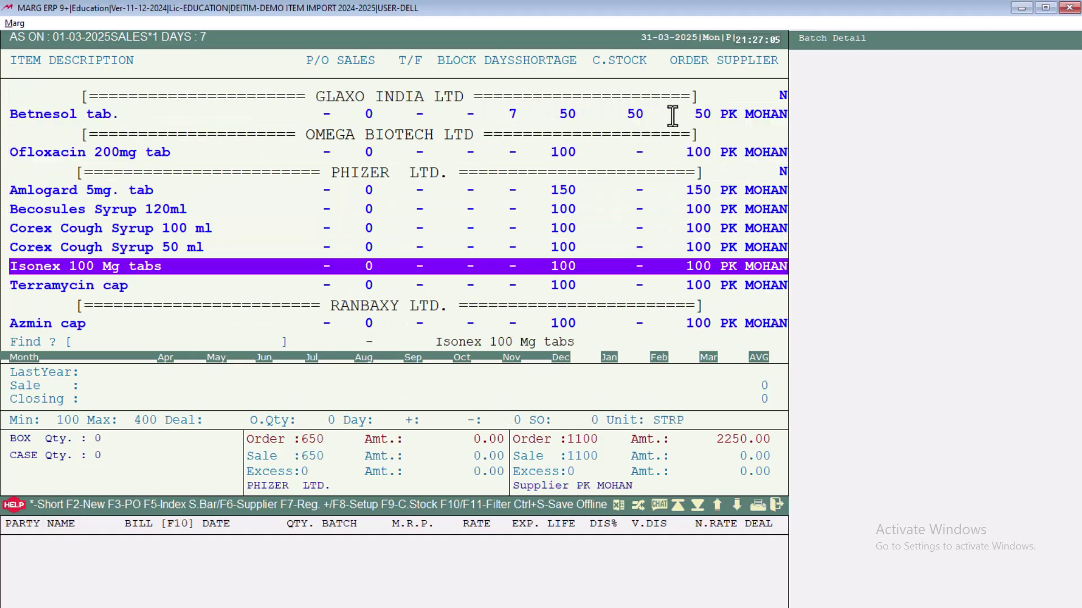
key("Up")
key("Up")
key("Up")
key("Up")
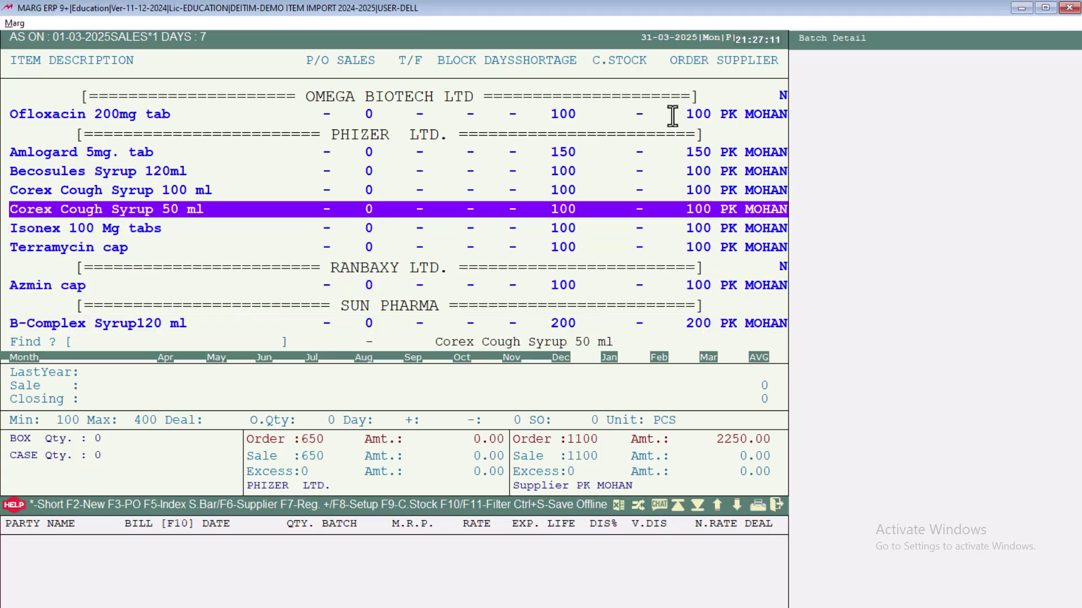
- Generate the purchase order from the re-order list as 1 part and acknowledge the supplier alert
key("Escape")
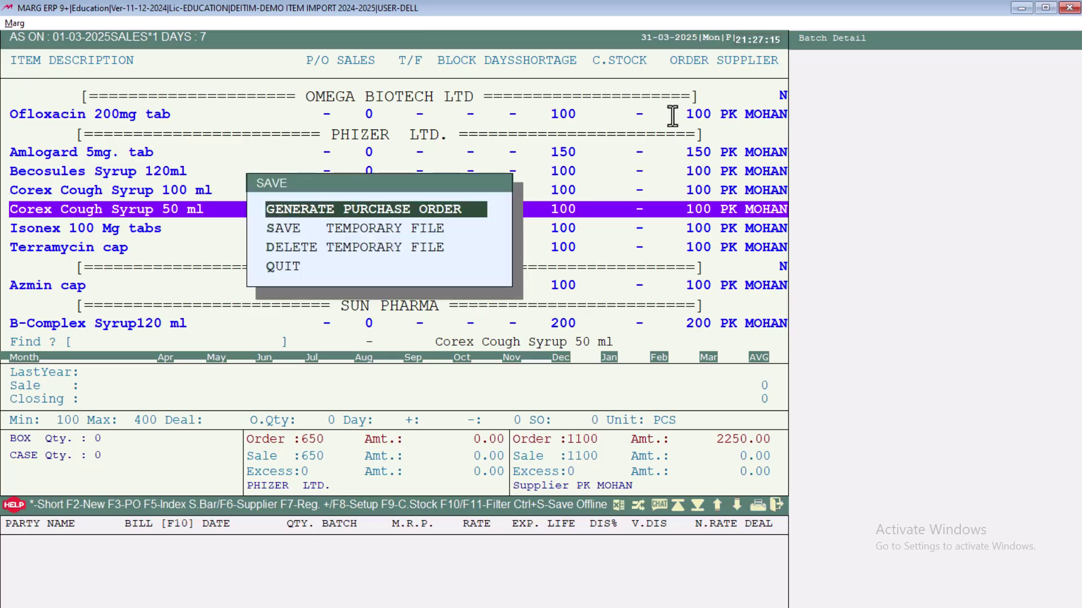
key("Return")
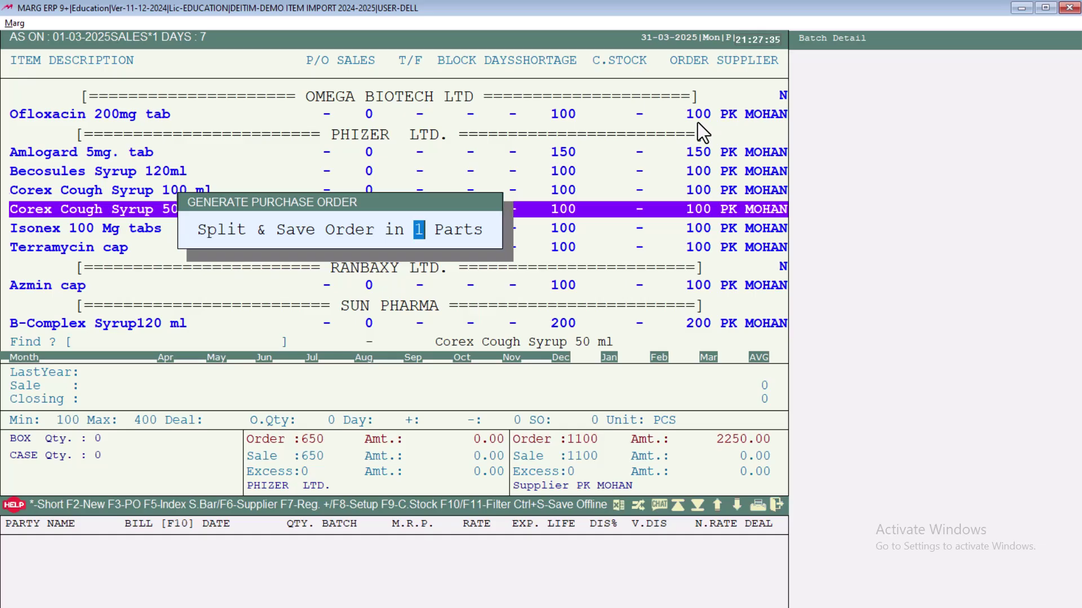
key("Return")
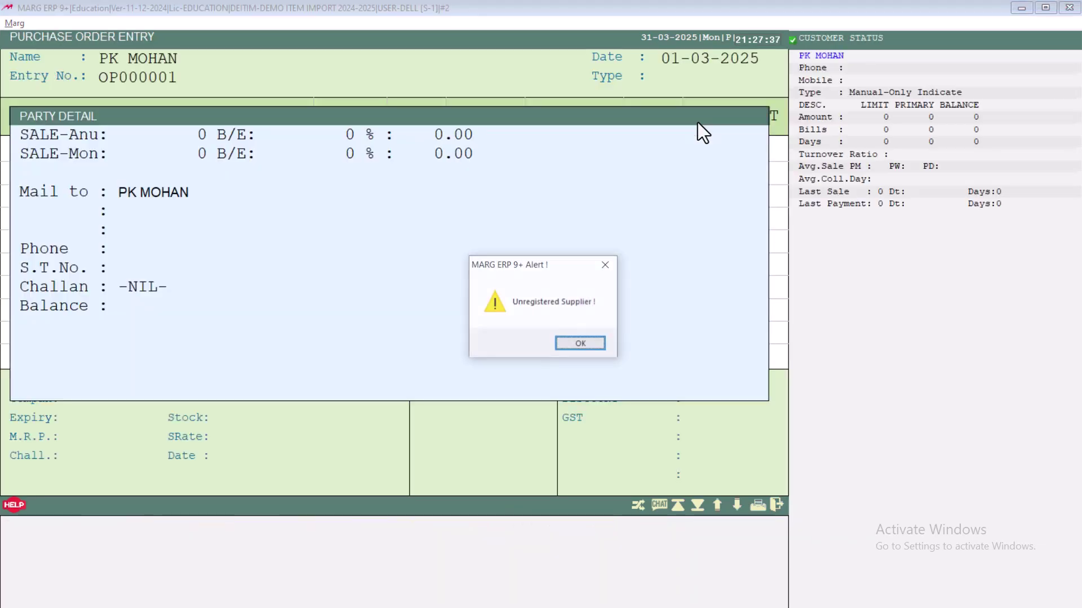
key("Return")
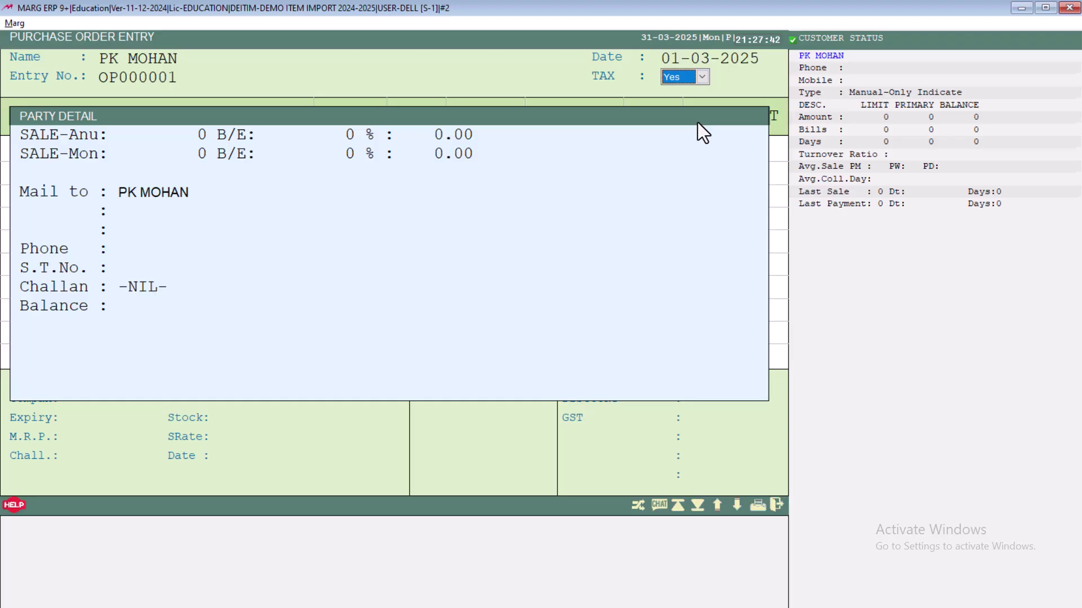
- Accept TAX as Yes, keep Save Company Wise at No, and leave the party order number and delivery date blank
key("Return")
key("space")
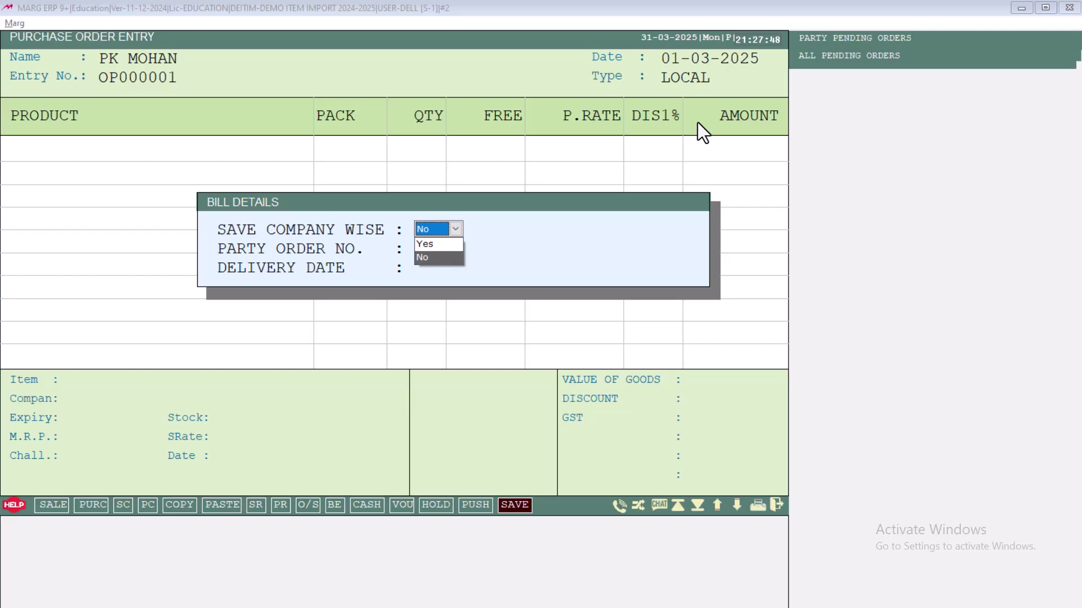
key("Return")
key("Return")
key("Return")
key("Return")
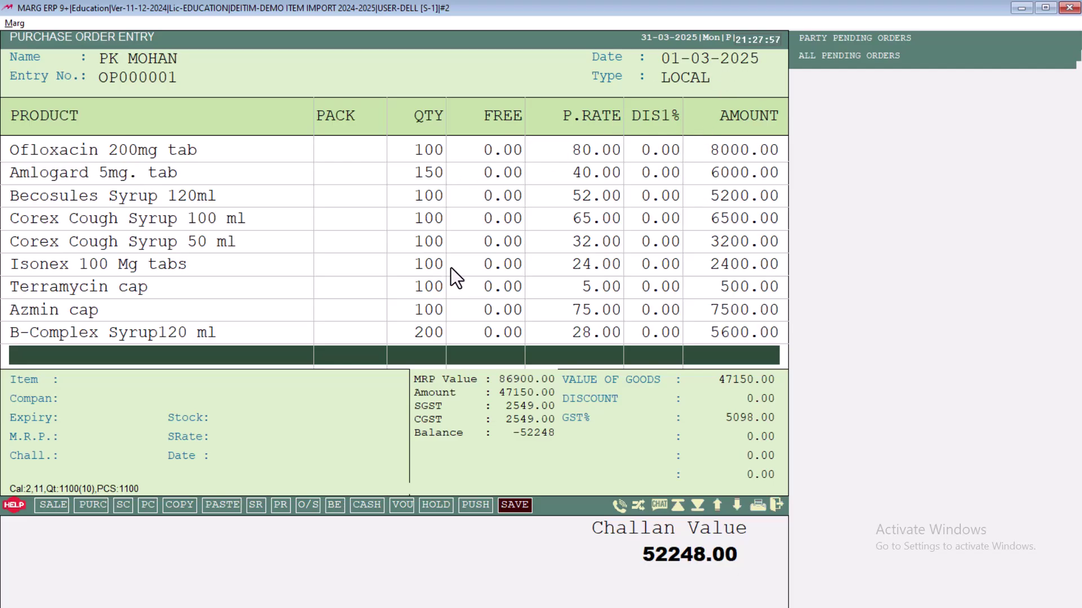
- Finish the purchase order's item list, accept the discount and bill levies, and save the order
key("Escape")
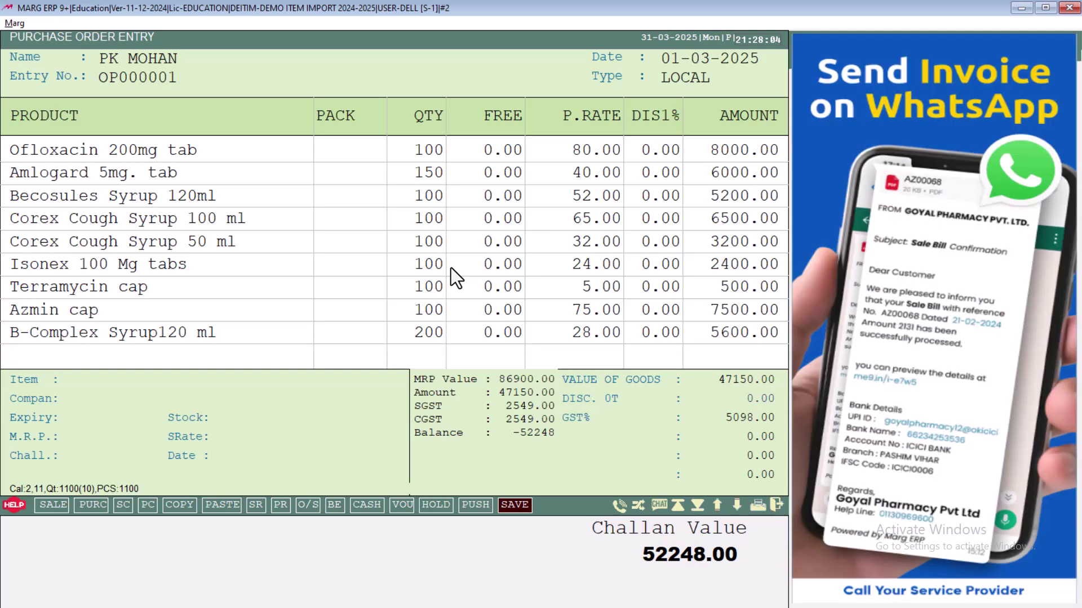
key("Return")
key("Return")
key("Return")
key("Return")
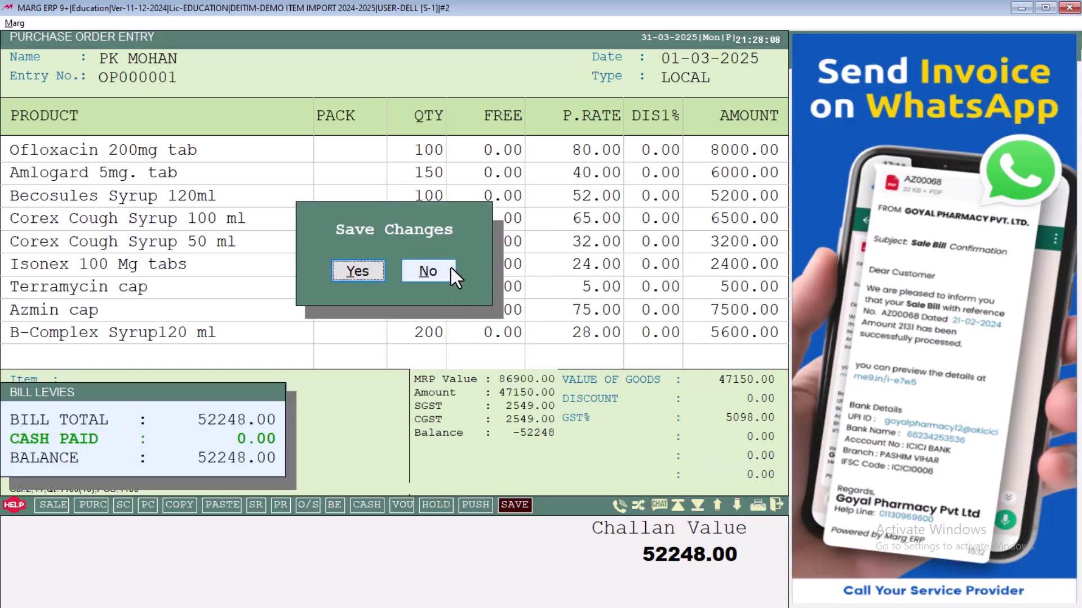
key("Return")
key("Return")
key("Return")
key("Return")
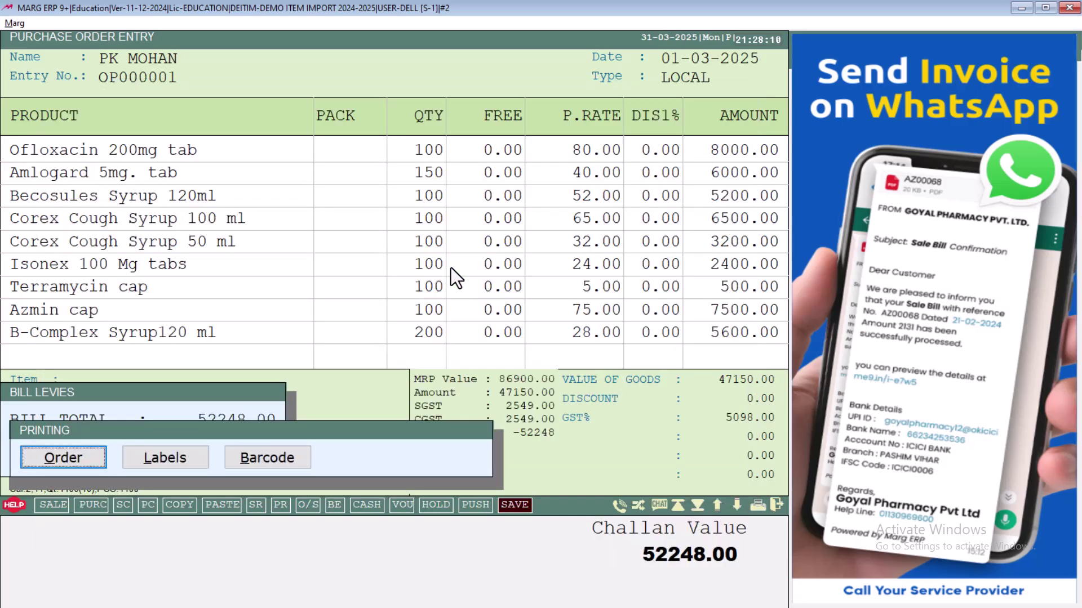
- Preview the printed purchase order and close the preview
key("Return")
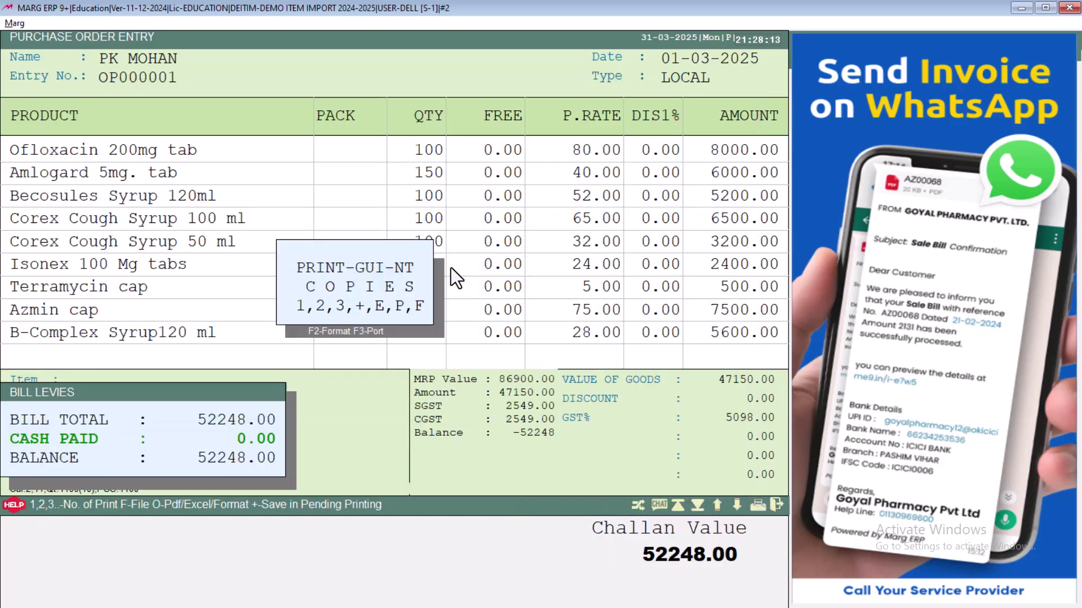
key("Return")
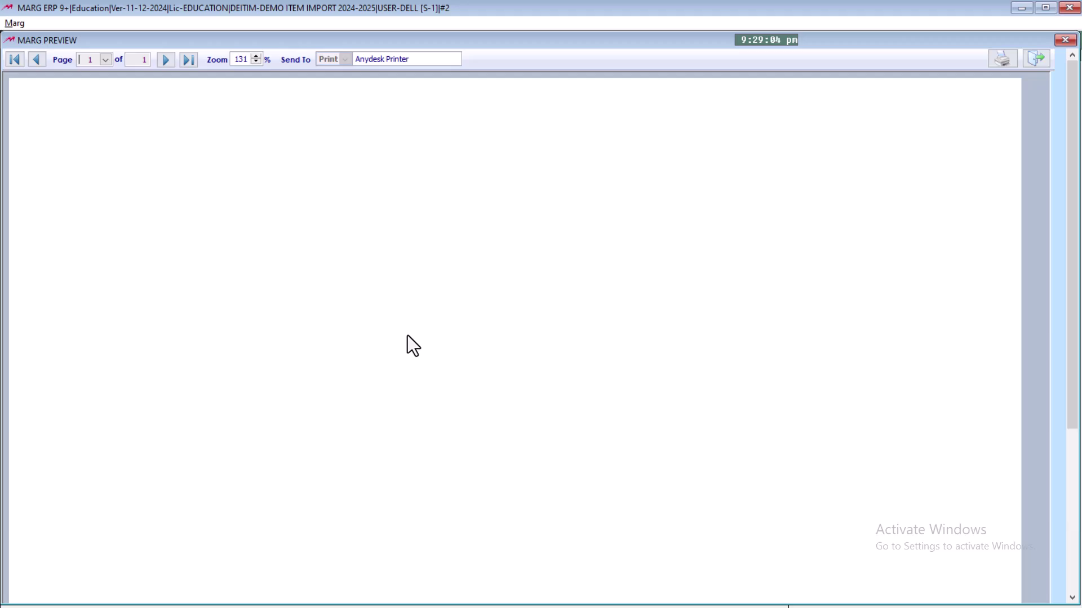
key("Escape")
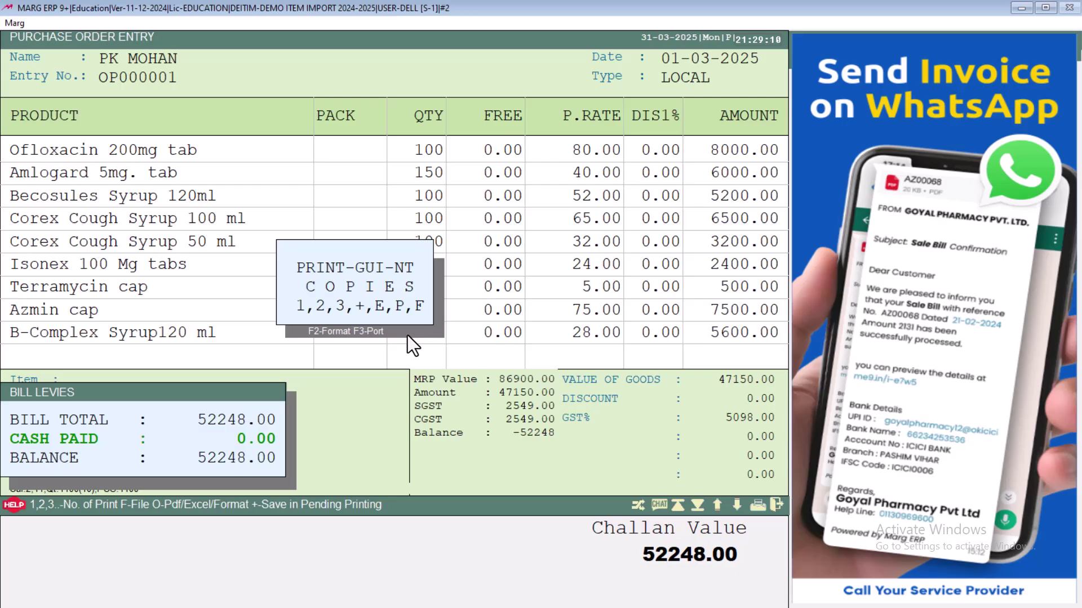
- Look at the report formats available for the purchase order, including PDF
key("F2")
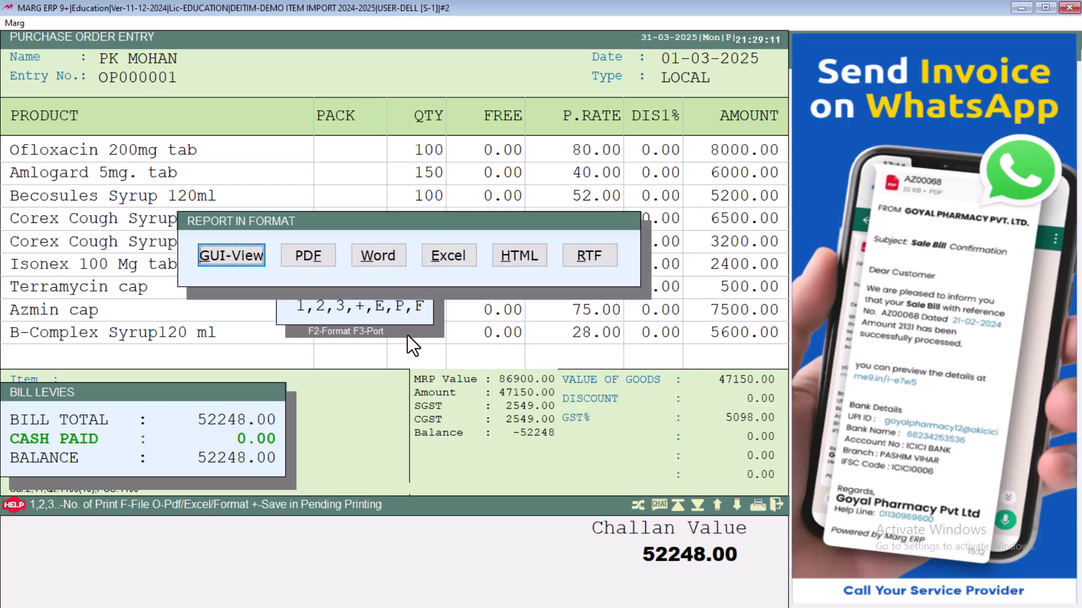
key("Right")
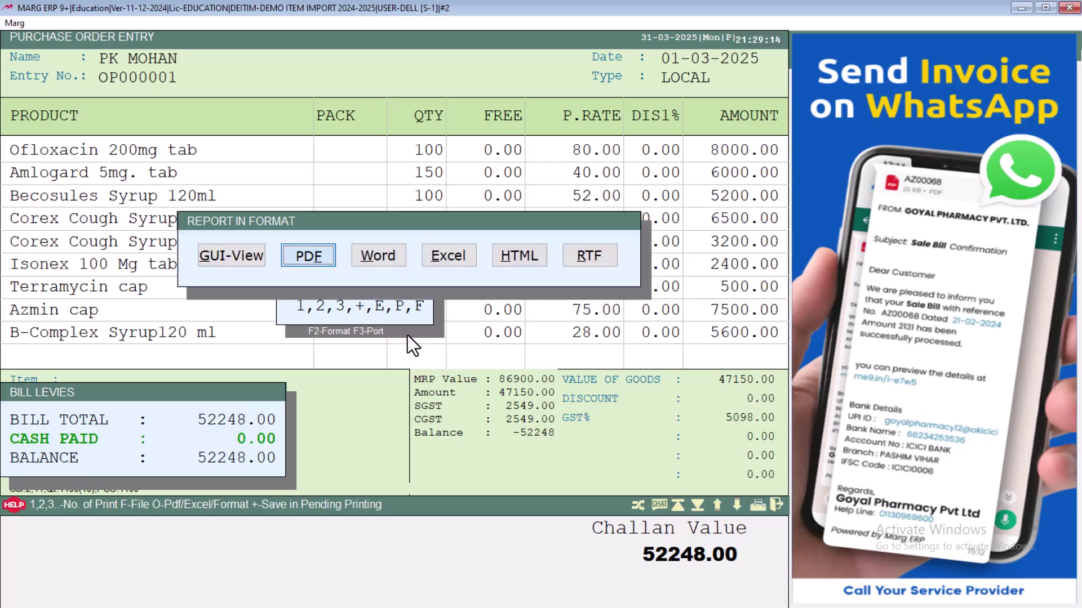
key("Escape")
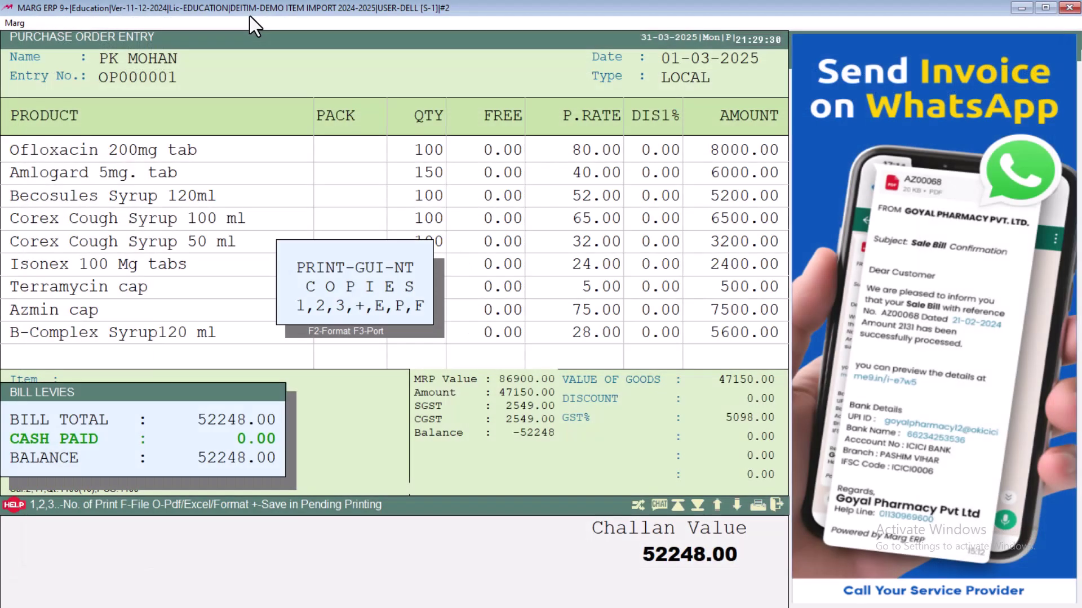
- Leave the order printing prompt and close the re-order settings to return to the main screen
left_click(250, 13)
key("Escape")
key("Escape")
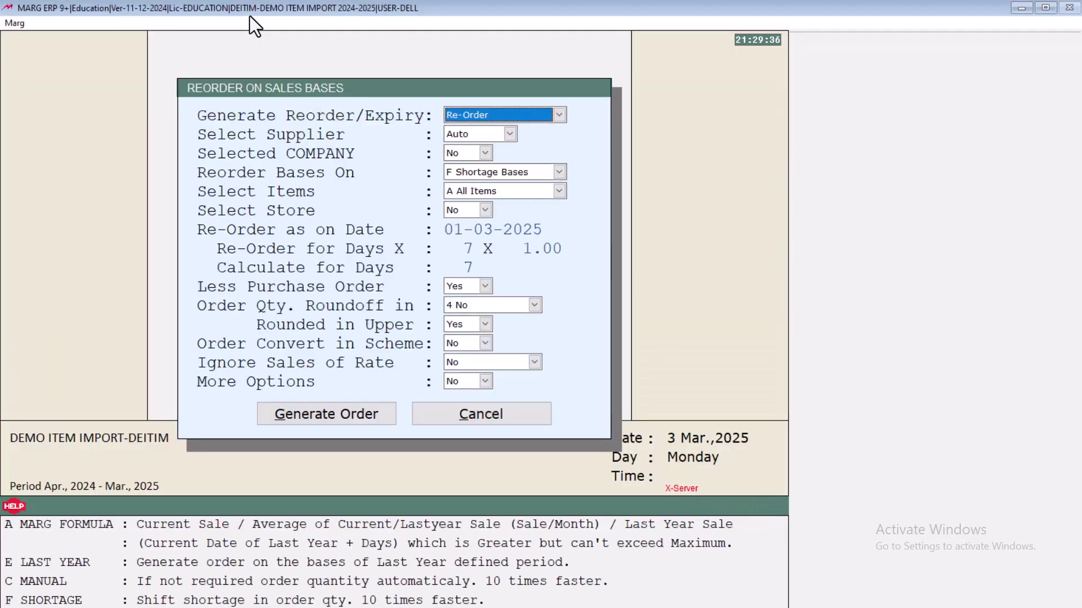
key("Escape")
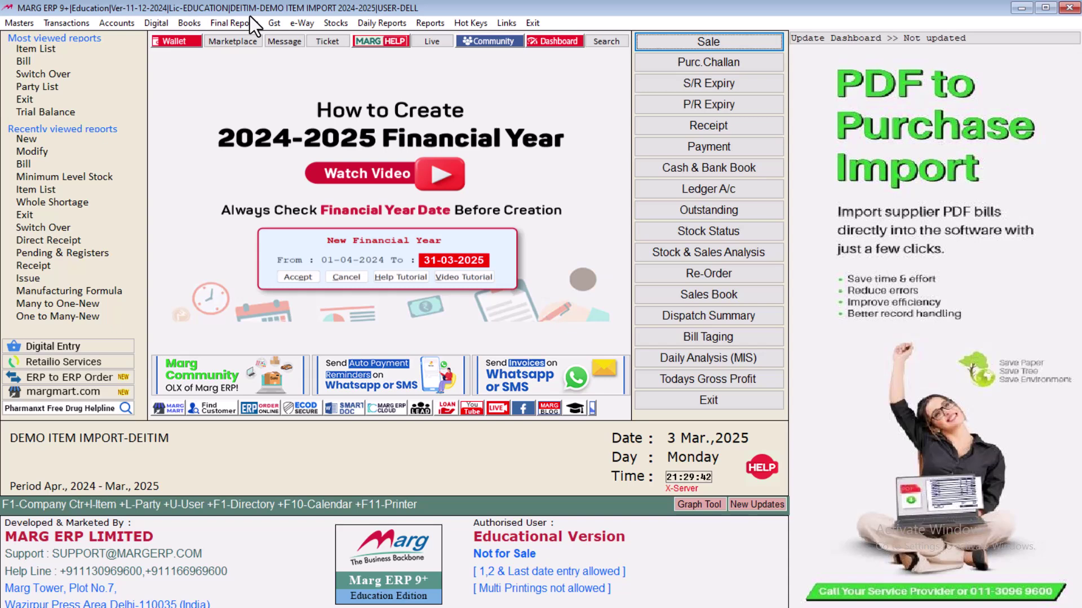
- Check the Whole Shortage report for remaining shortages, and return to the main screen
left_click(21, 26)
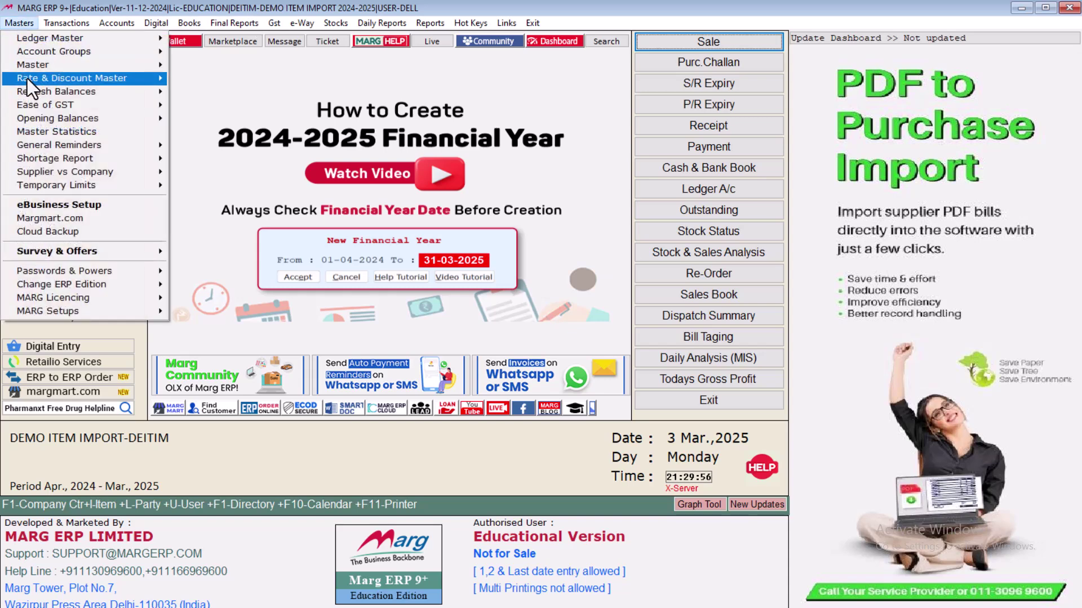
mouse_move(82, 161)
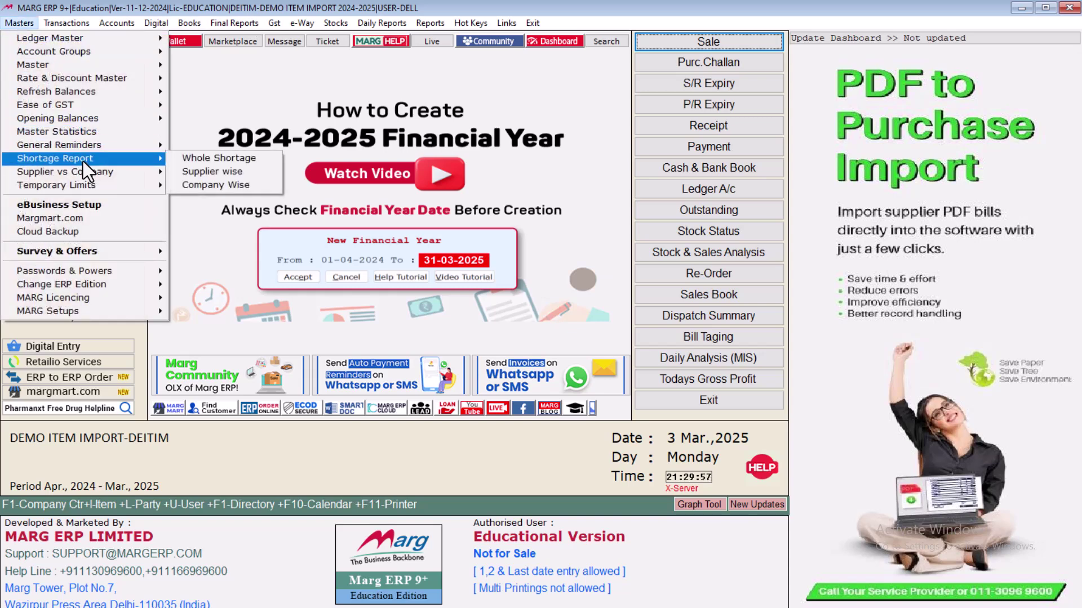
left_click(191, 160)
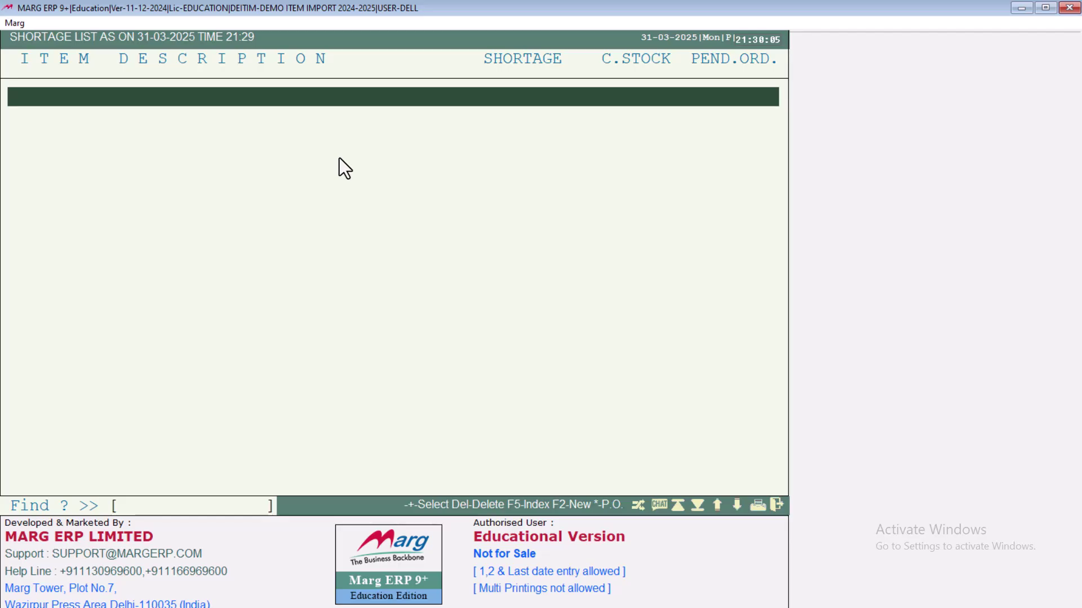
key("Escape")
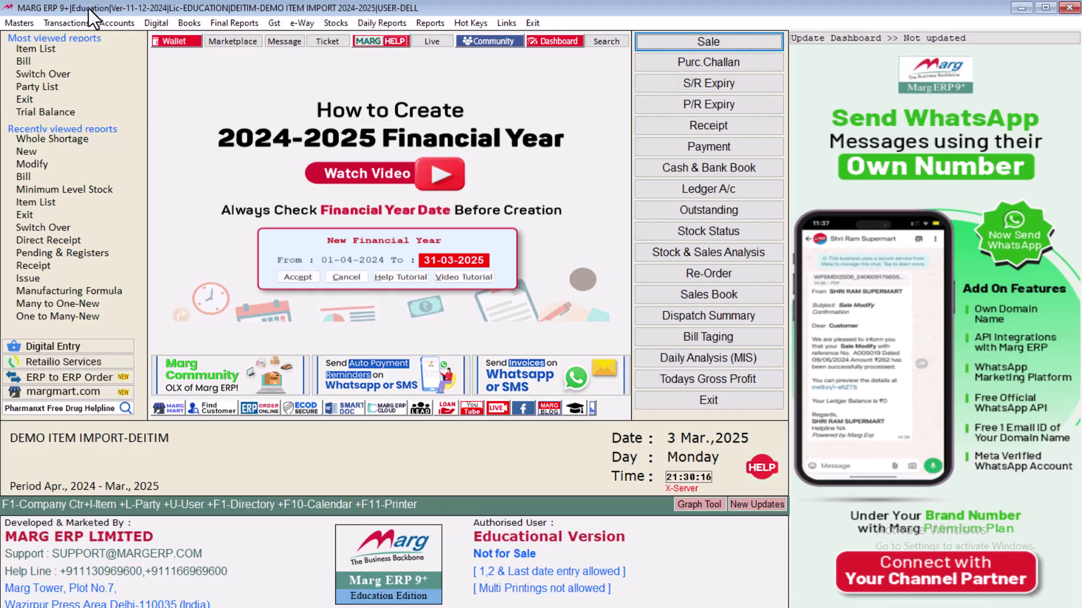
key("alt+n")
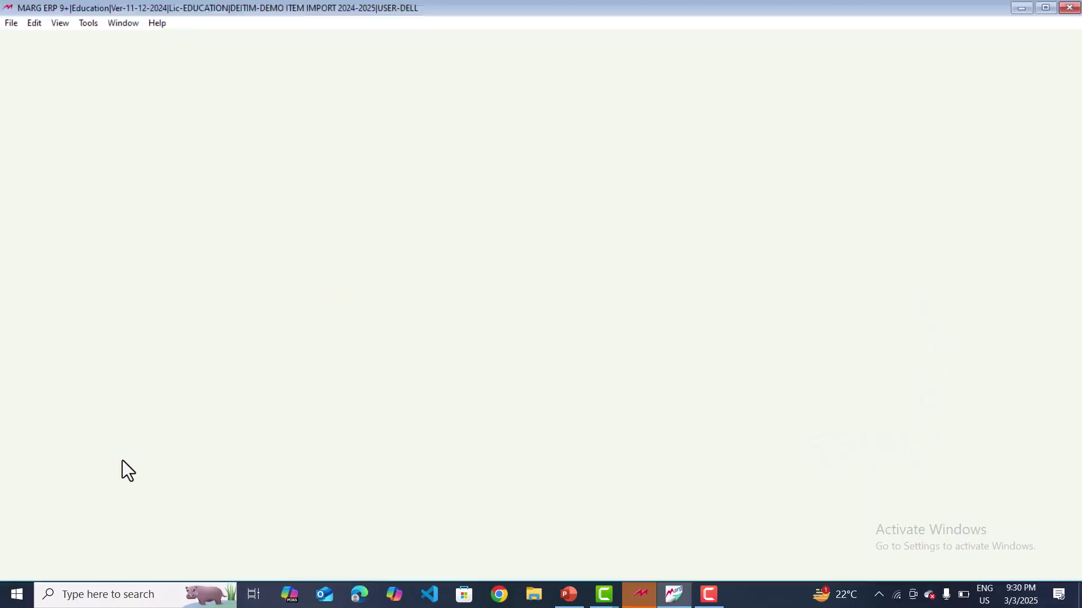
key("Escape")
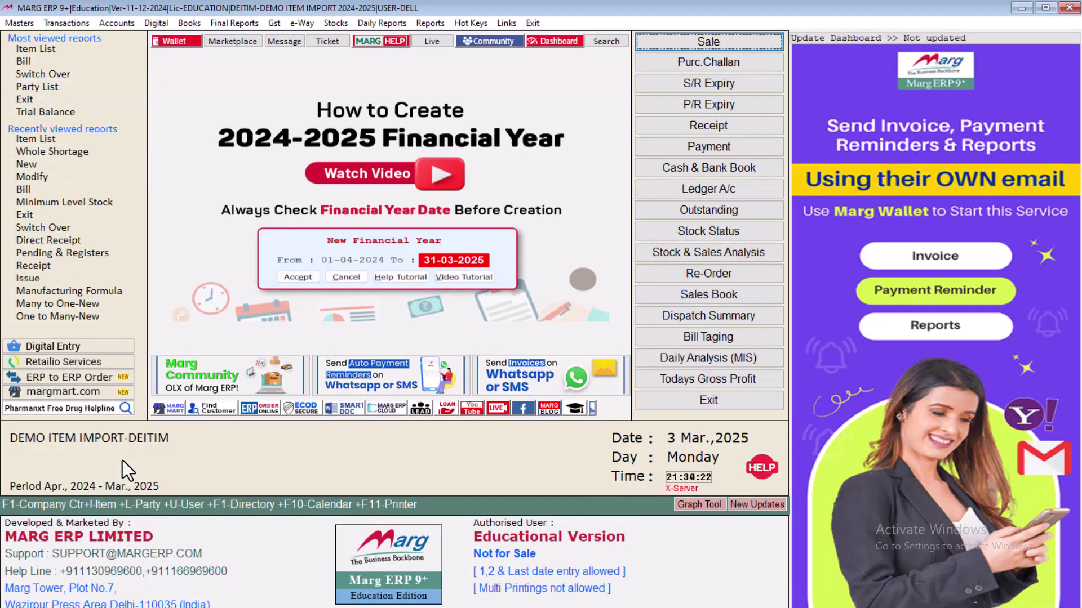
- Start a new purchase entry and select the unregistered creditor from the purchase order as its supplier
key("alt+p")
key("Return")
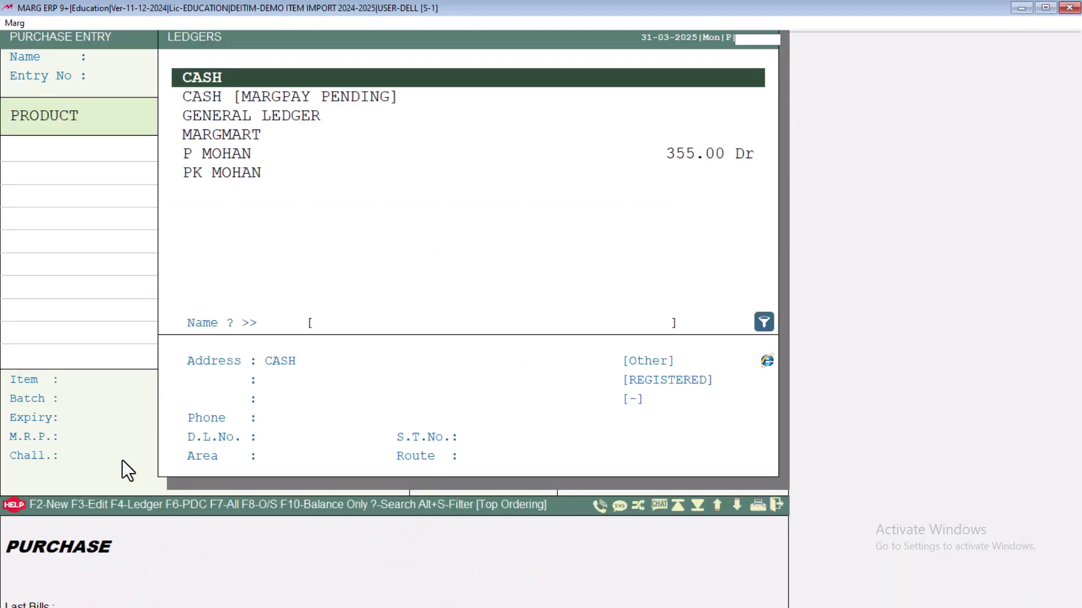
key("Down")
key("Down")
key("Down")
key("Down")
key("Down")
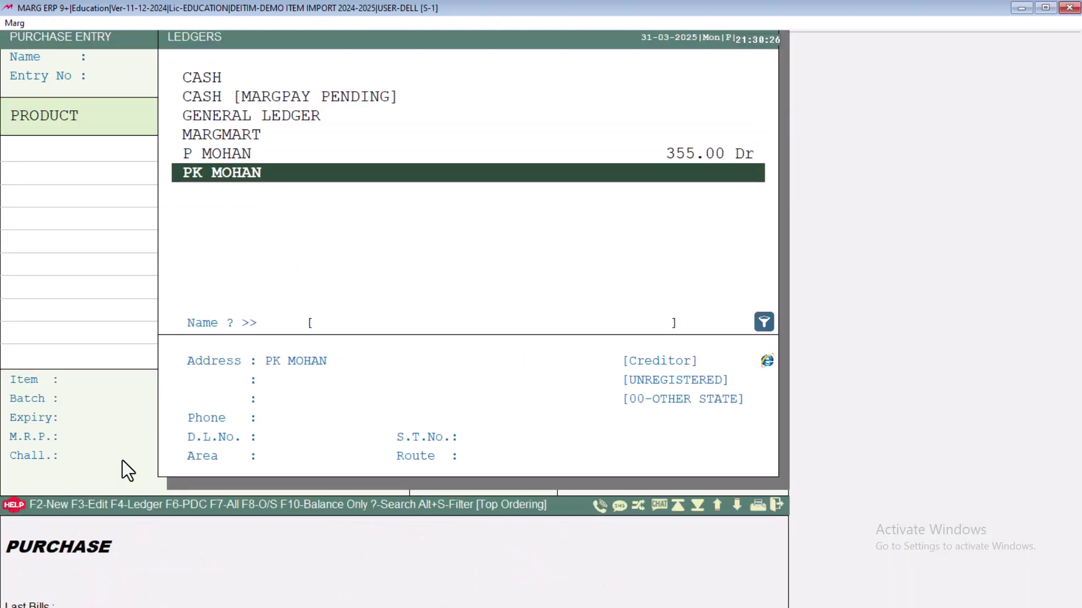
key("Return")
- Enter the supplier's bill number as Party No. and accept the bill date 31-03-2025
type("1234")
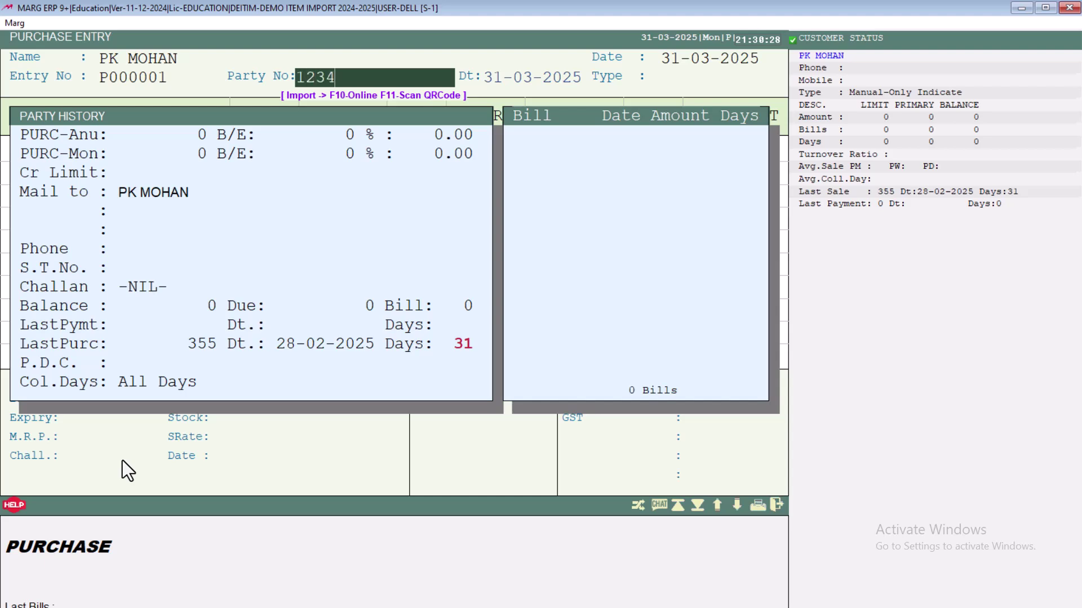
key("Return")
key("Return")
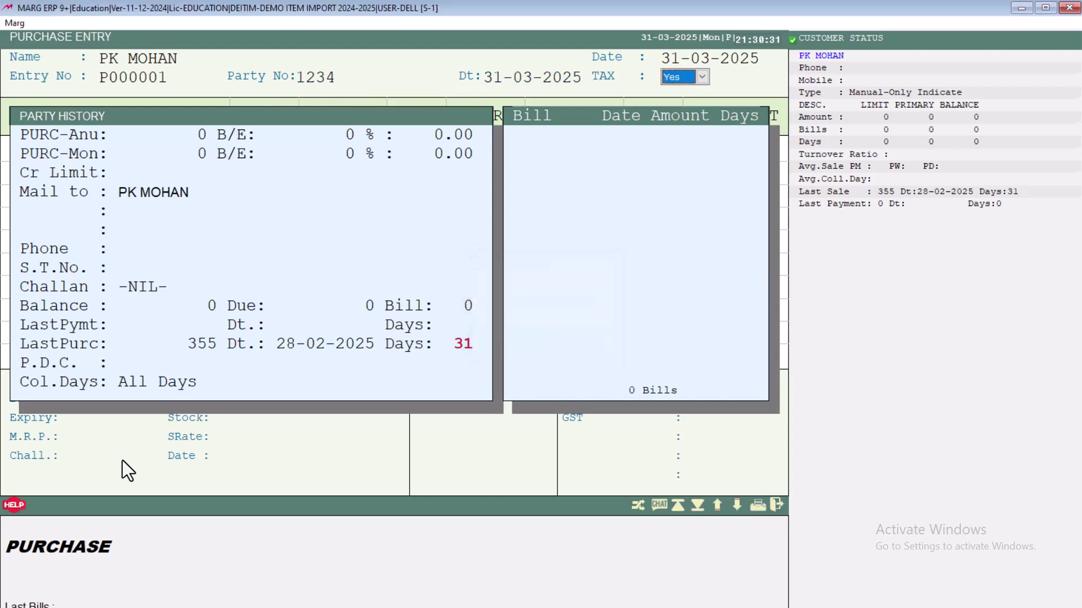
- Accept TAX as Yes and load all items of pending order OP000001 into the purchase bill using the Selected option
key("Return")
key("Right")
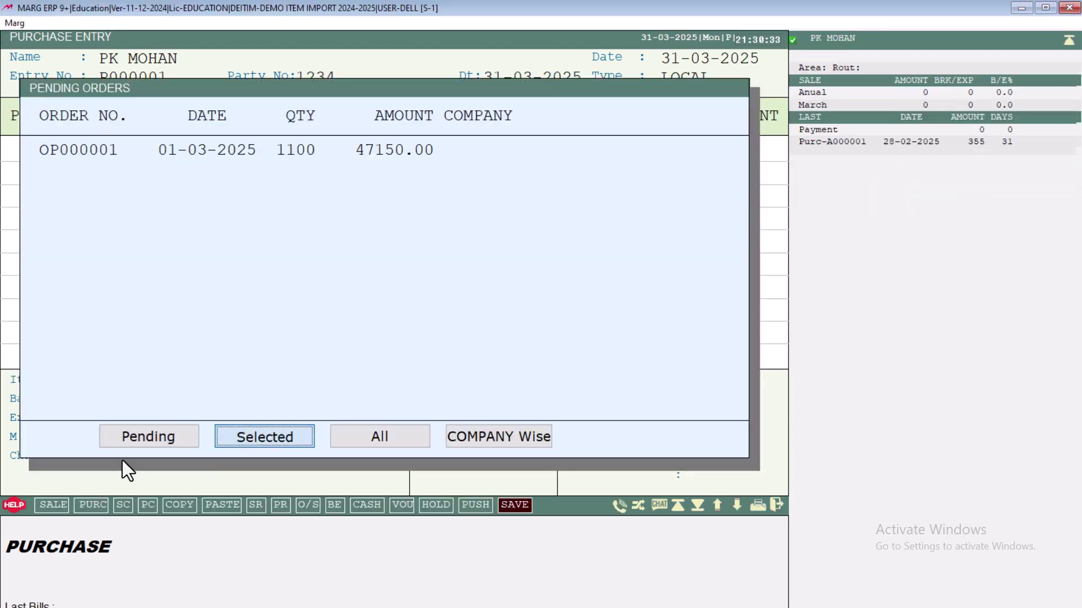
key("Return")
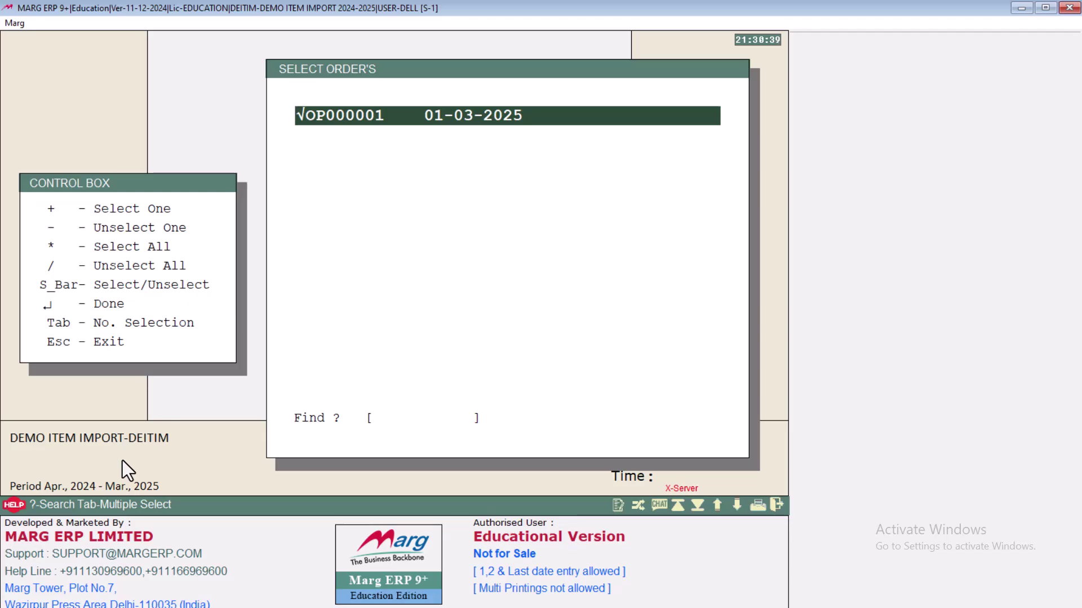
key("Return")
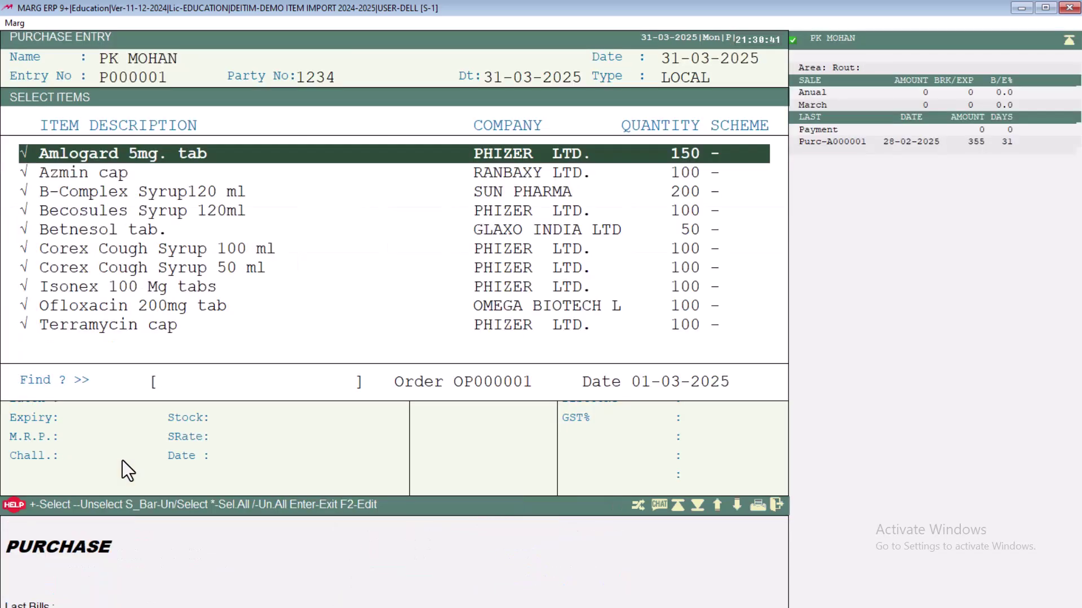
key("Return")
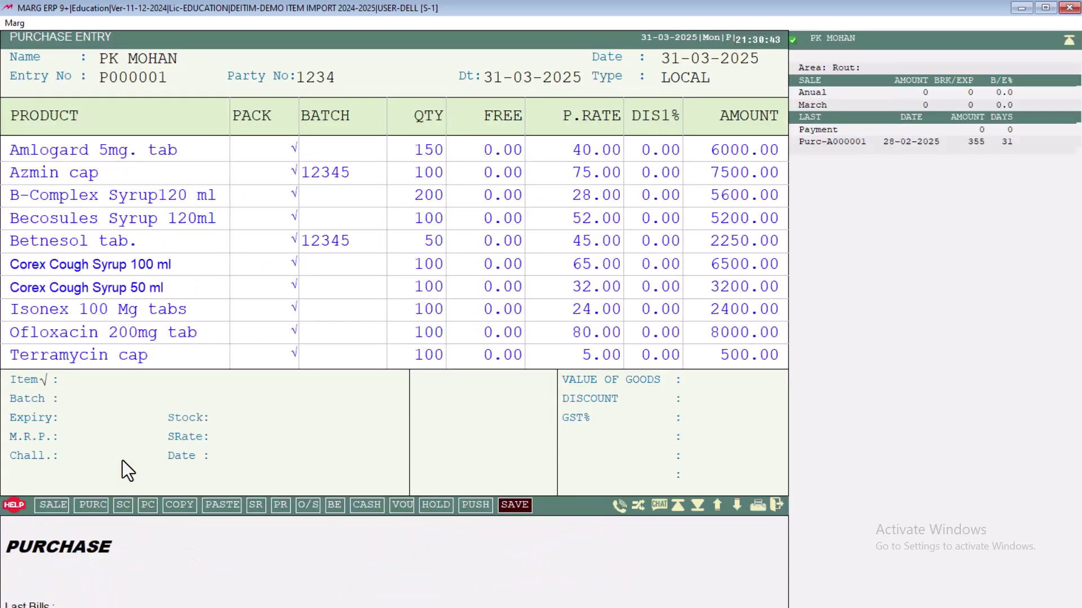
- Finish the purchase bill's item entry, leaving the schemes of all items as they are
key("Escape")
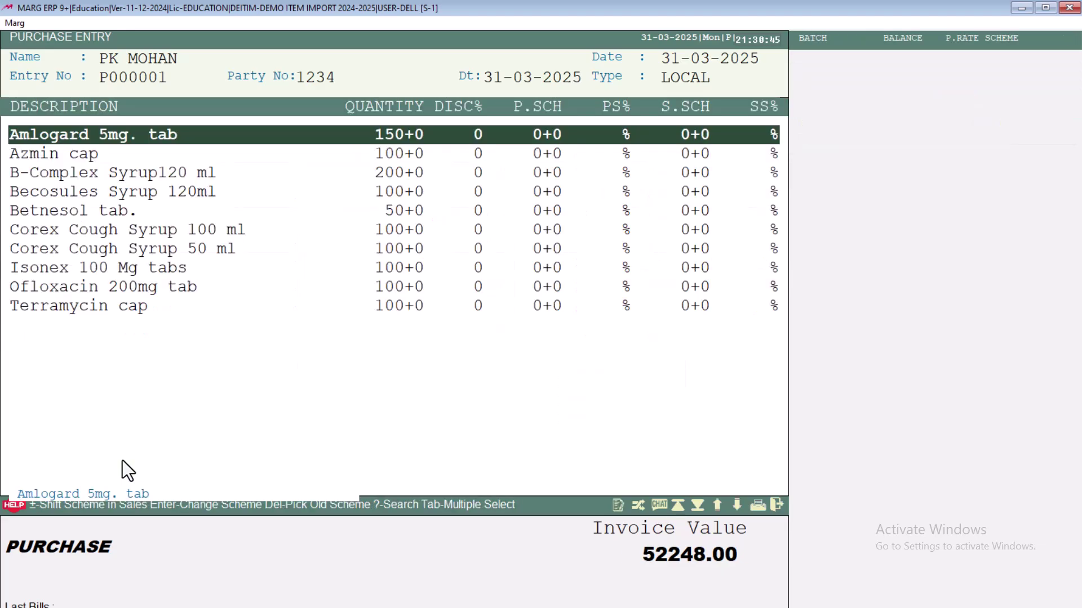
key("Escape")
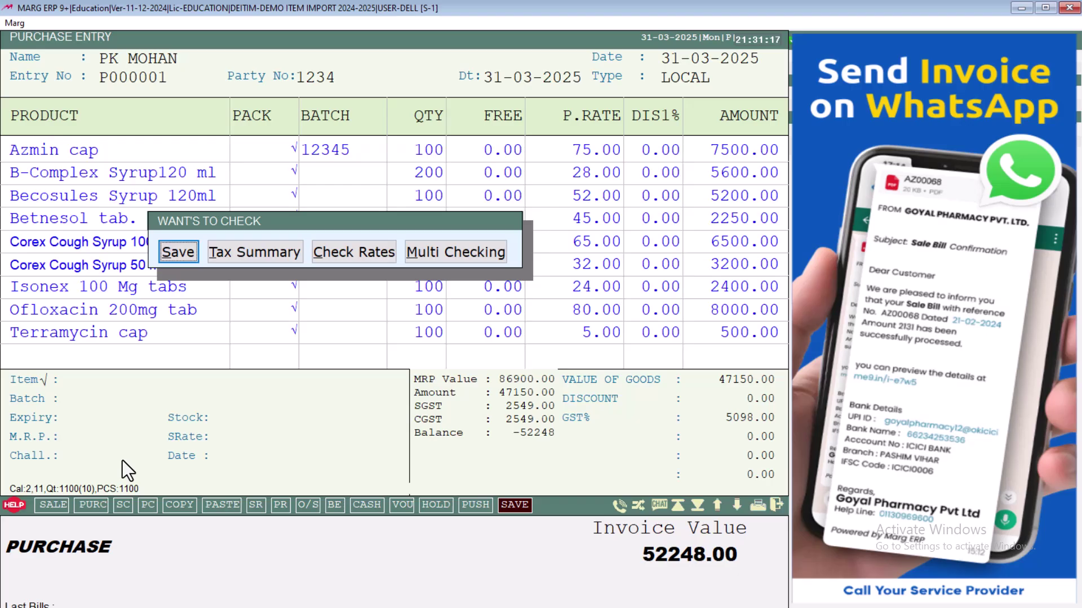
key("Escape")
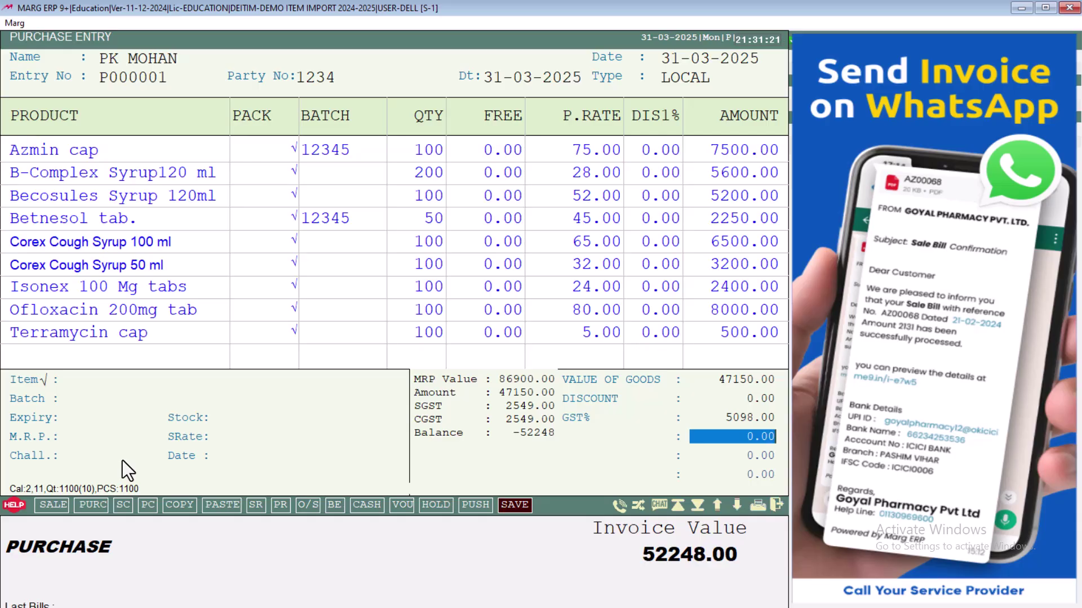
- Save the purchase bill with no extra charges or cash paid, skip its bill details, and return to the main screen
key("Return")
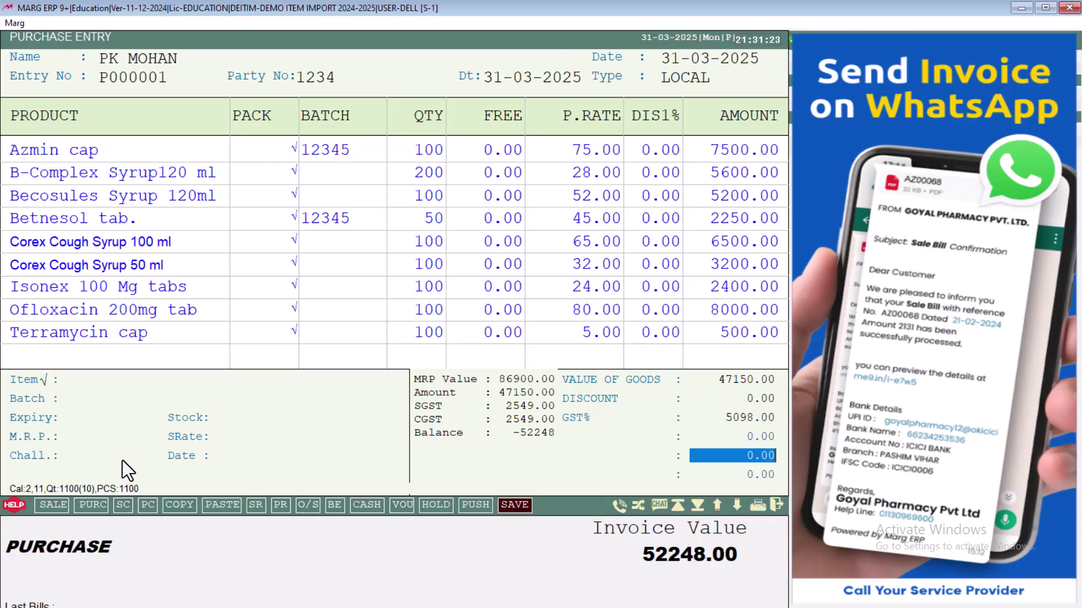
key("Return")
key("Return")
key("Return")
key("Return")
key("Return")
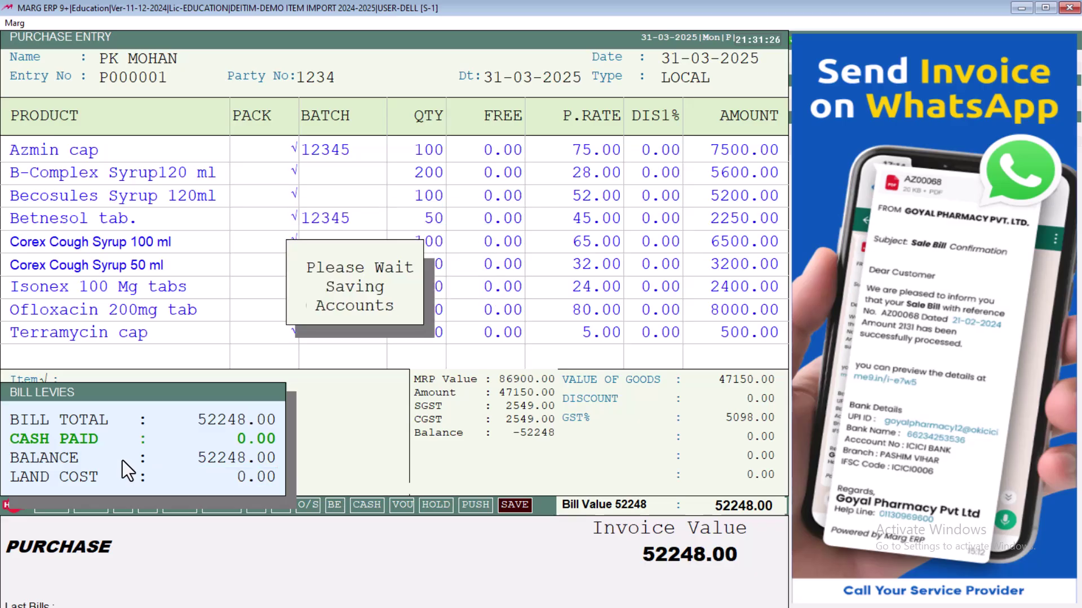
key("Return")
key("Return")
key("Return")
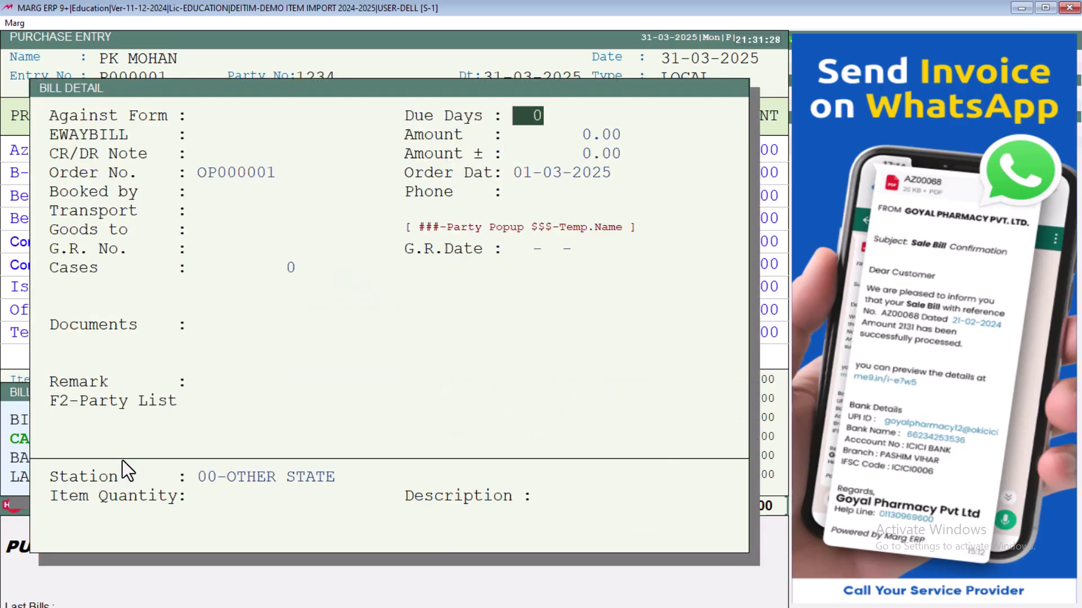
key("Escape")
key("Escape")
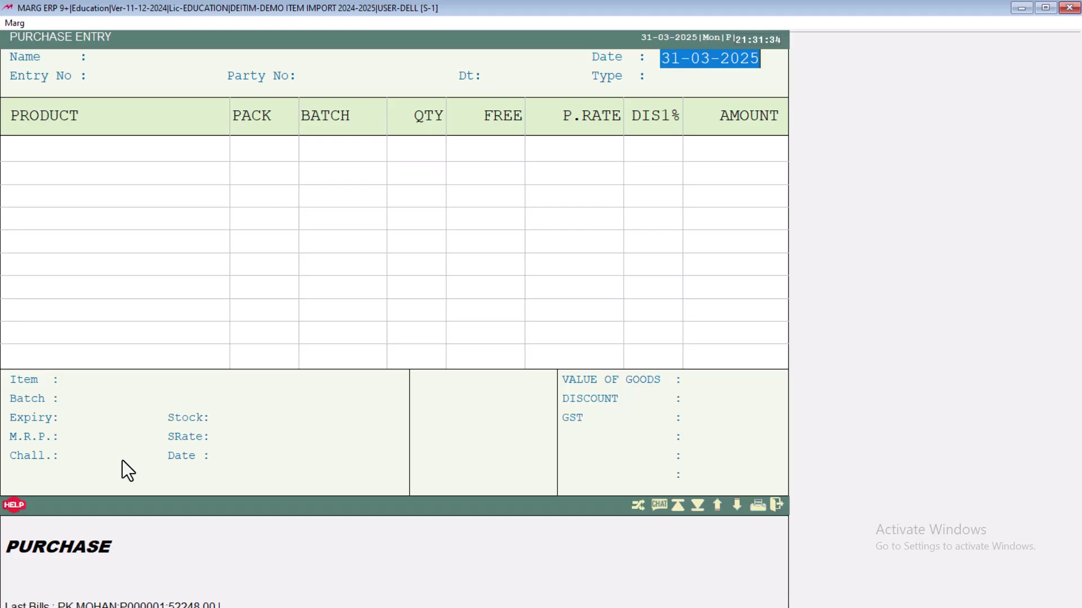
key("Escape")
- Review the stock of the purchased items in the item list down to Vitafol 5mg tab, and close the list
key("ctrl+i")
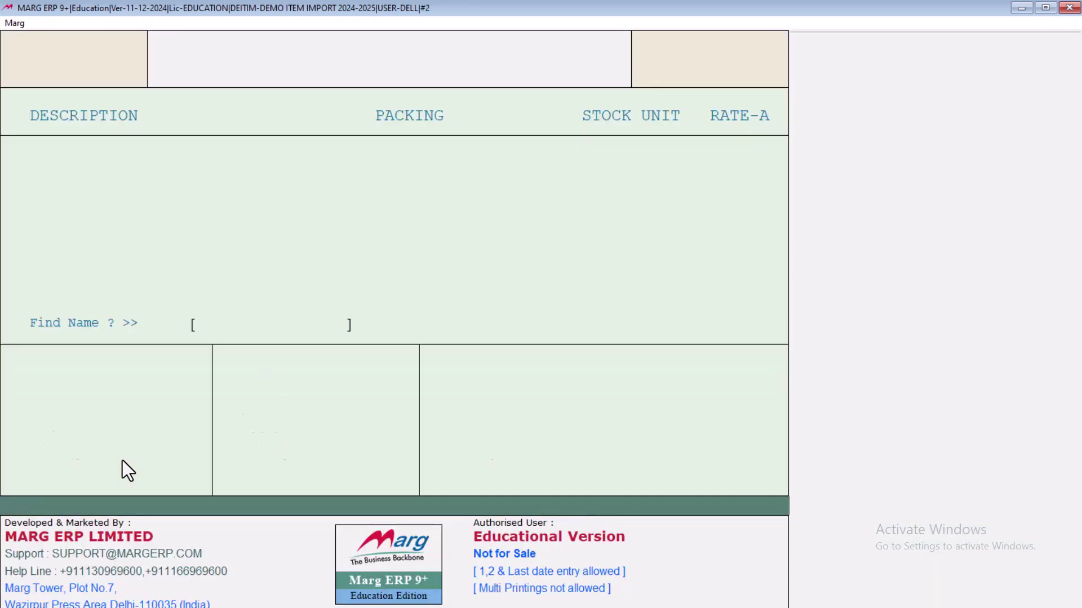
key("Down")
key("Down")
key("Down")
key("Down")
key("Down")
key("Down")
key("Down")
key("Down")
key("Down")
key("Down")
key("Down")
key("Down")
key("Down")
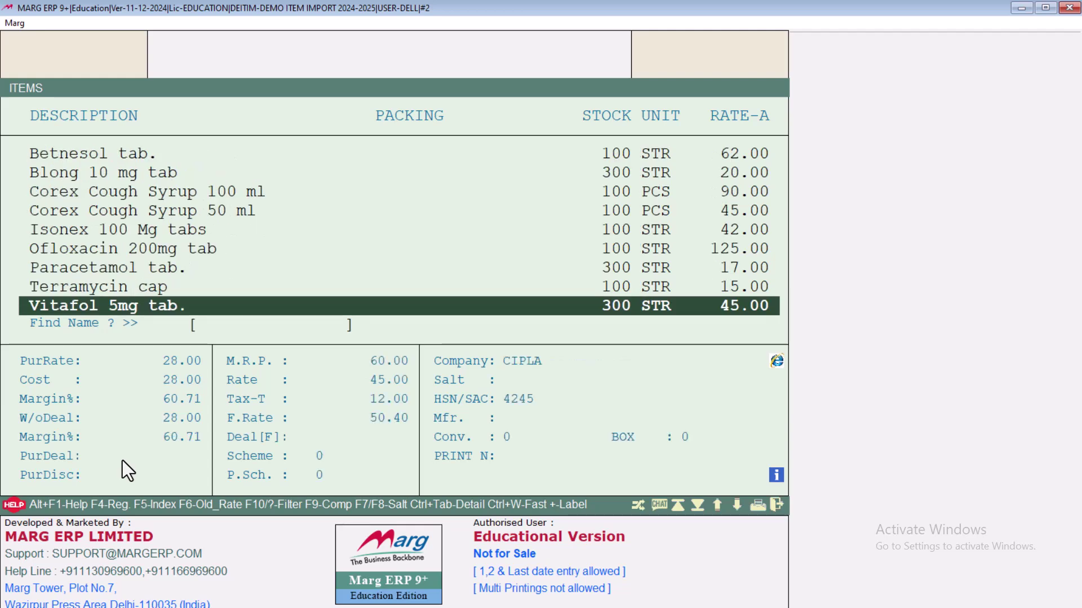
key("Escape")
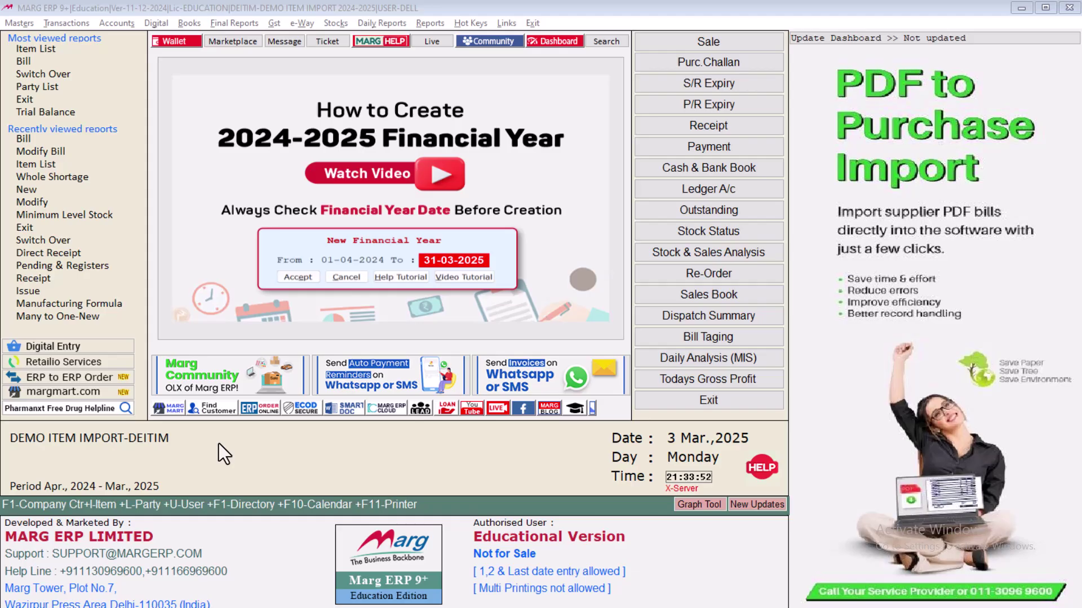
- Start a sale entry dated 31-03-2025 and create the ledger SANDEEP PHARMA under Sundry Debtors with the remaining fields at default
key("alt+n")
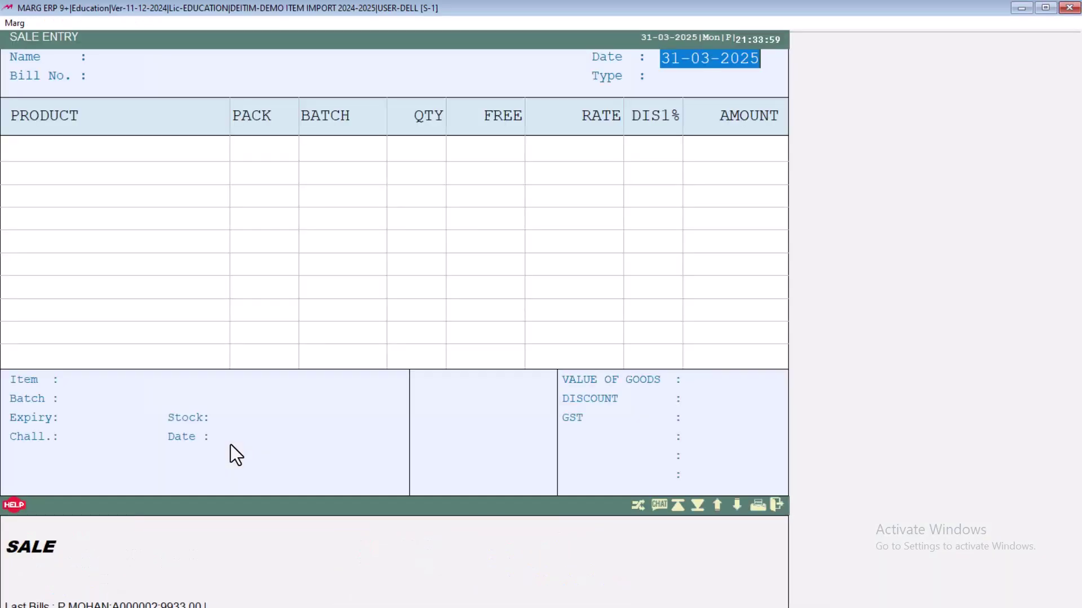
key("Return")
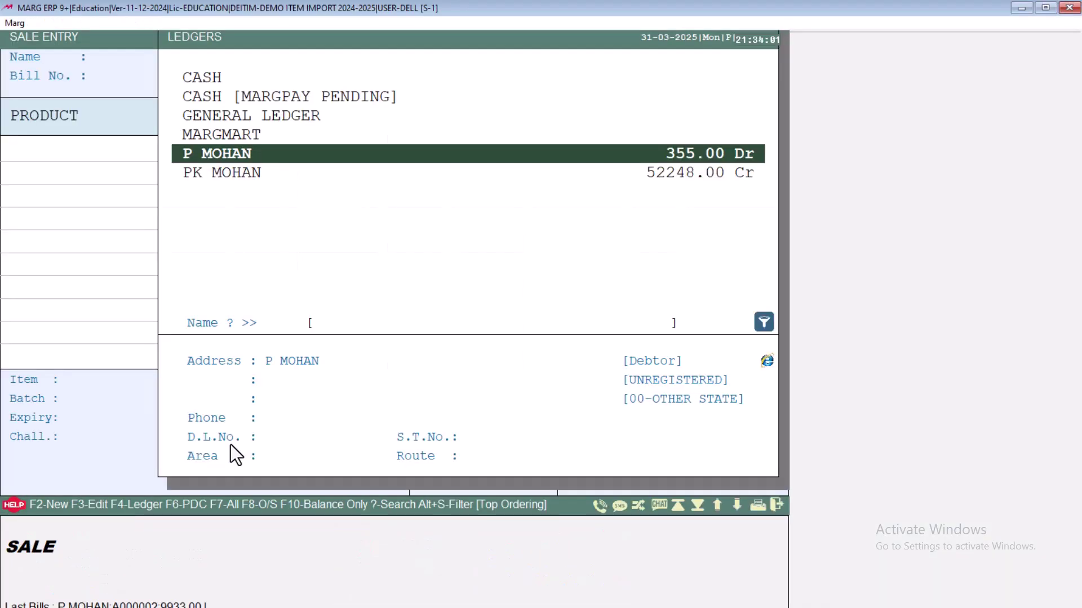
key("F2")
key("Return")
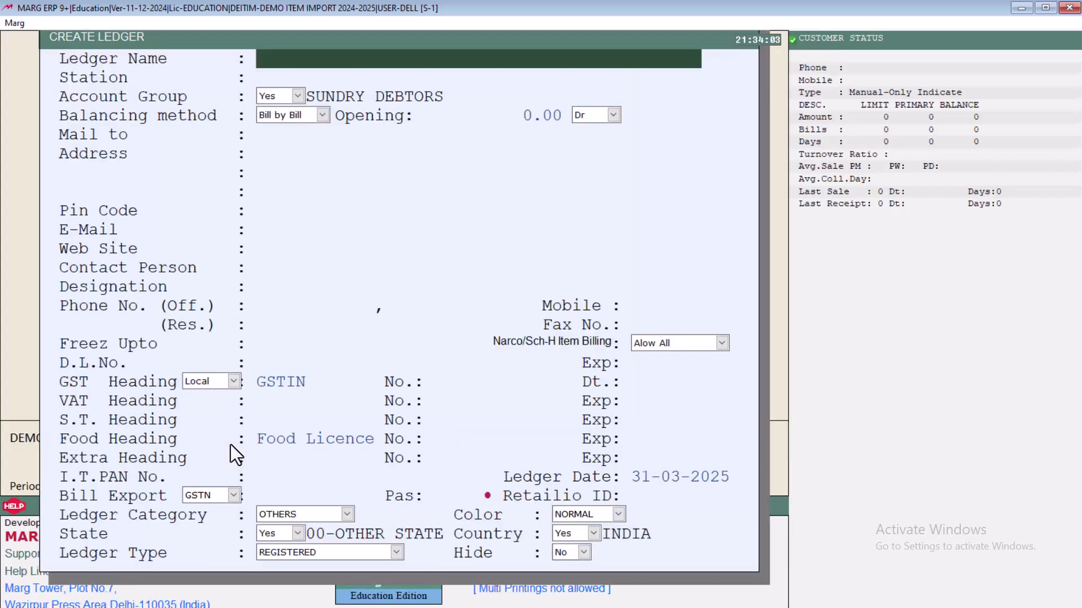
type("SANDEEP P")
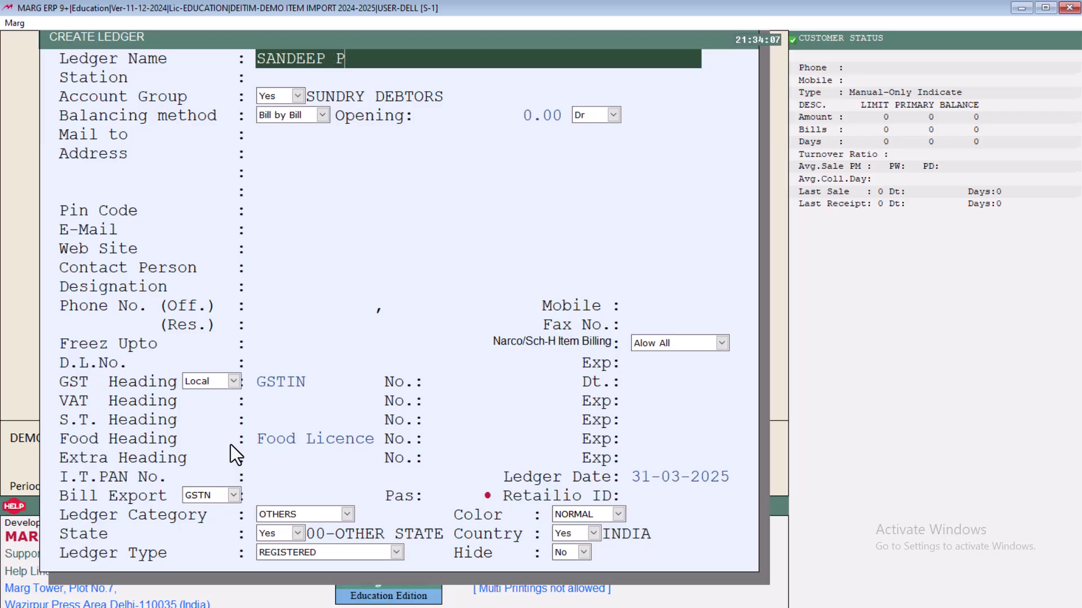
type("HARMA")
key("Return")
key("Return")
key("Return")
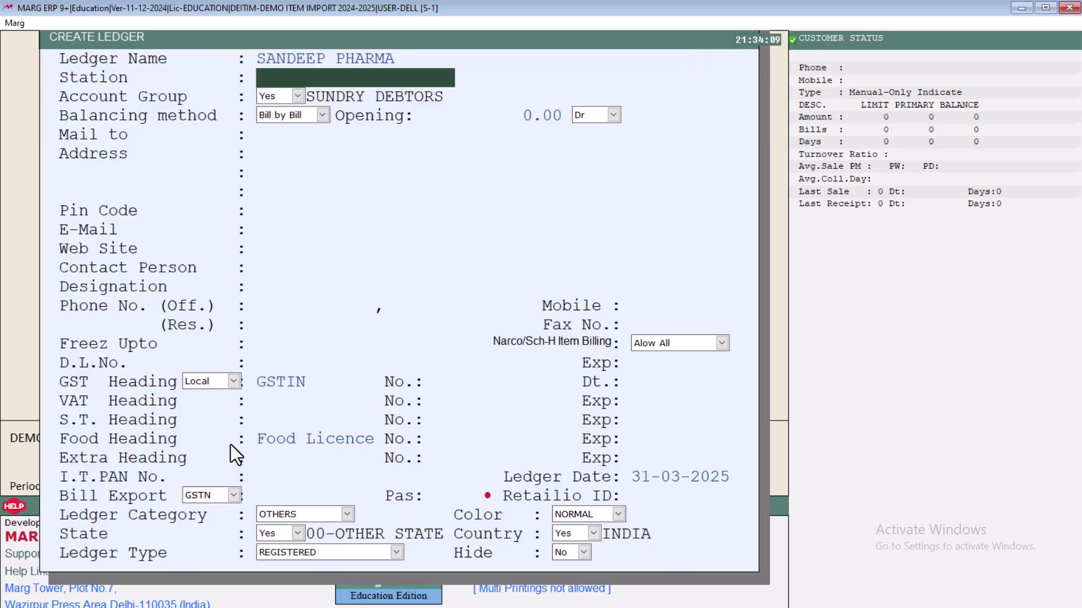
key("ctrl+w")
key("Escape")
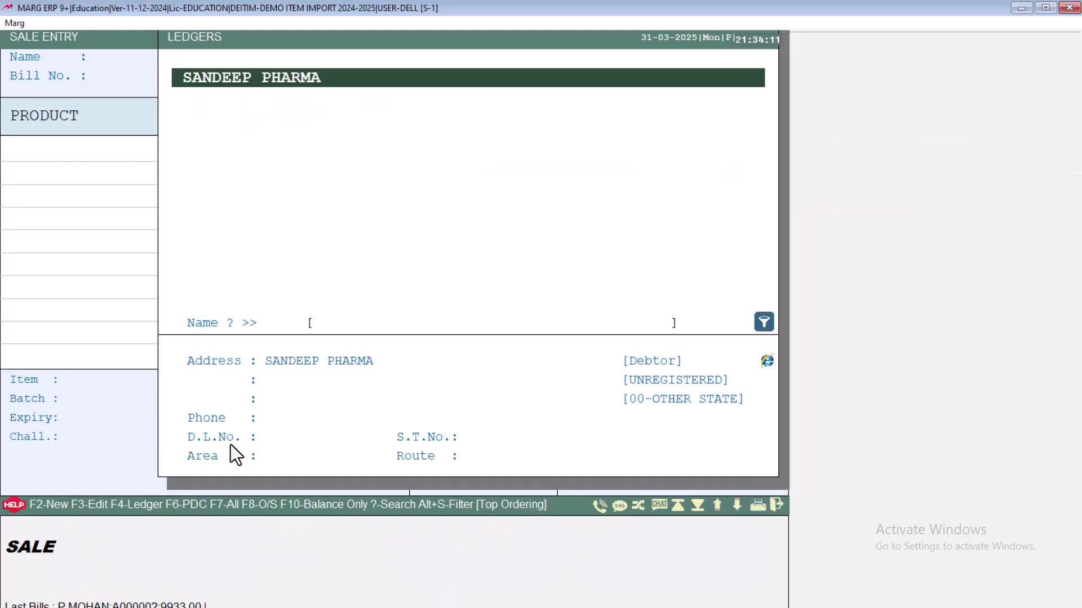
- Select SANDEEP PHARMA as the sale's party and add Azmin cap, batch 12345, with quantity 75
key("Return")
key("Return")
key("Return")
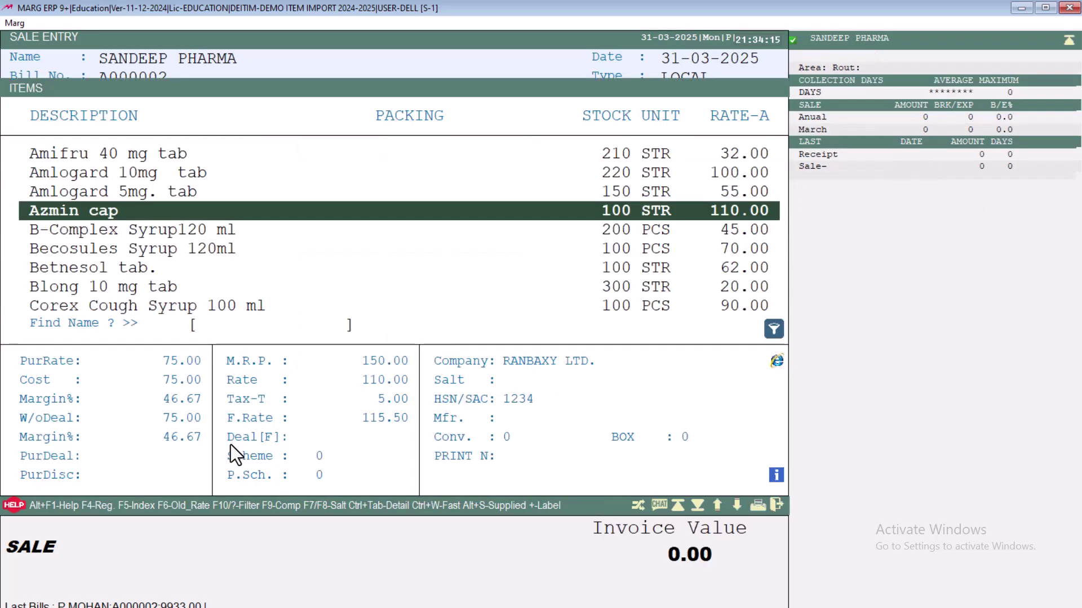
key("Return")
key("Return")
type("75")
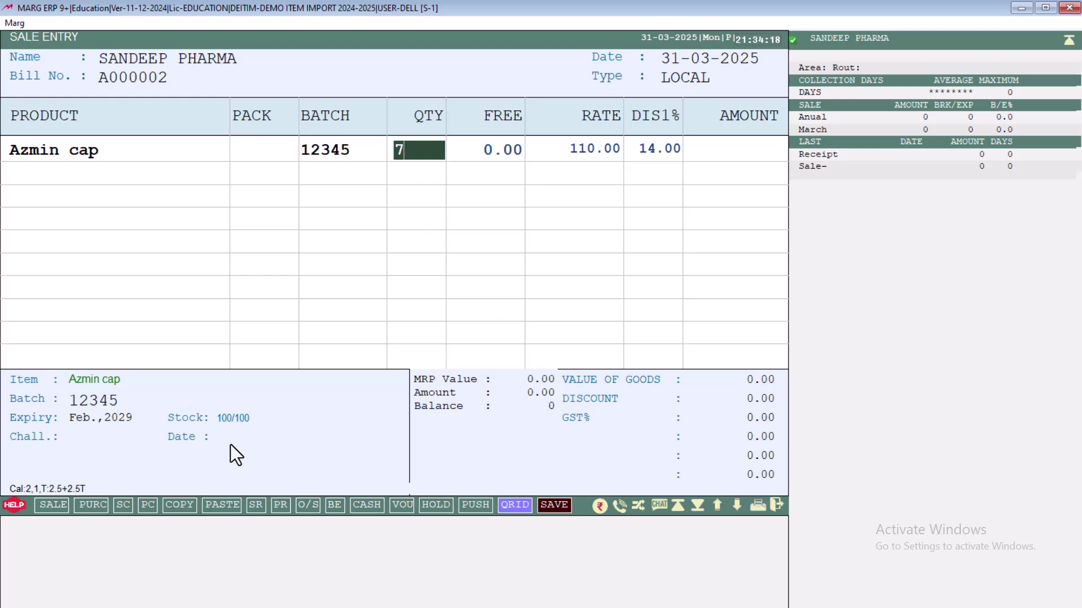
key("Return")
key("Escape")
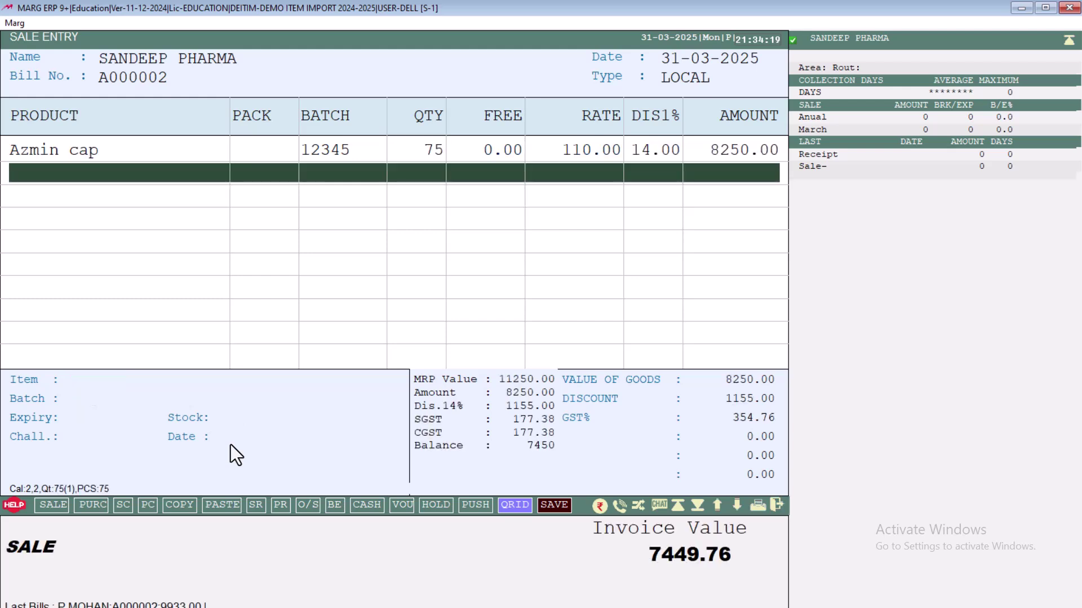
- Save the sale bill with no cash received, skip bill adjustment and printing, and return to the main screen
key("Tab")
key("Return")
key("Return")
key("Return")
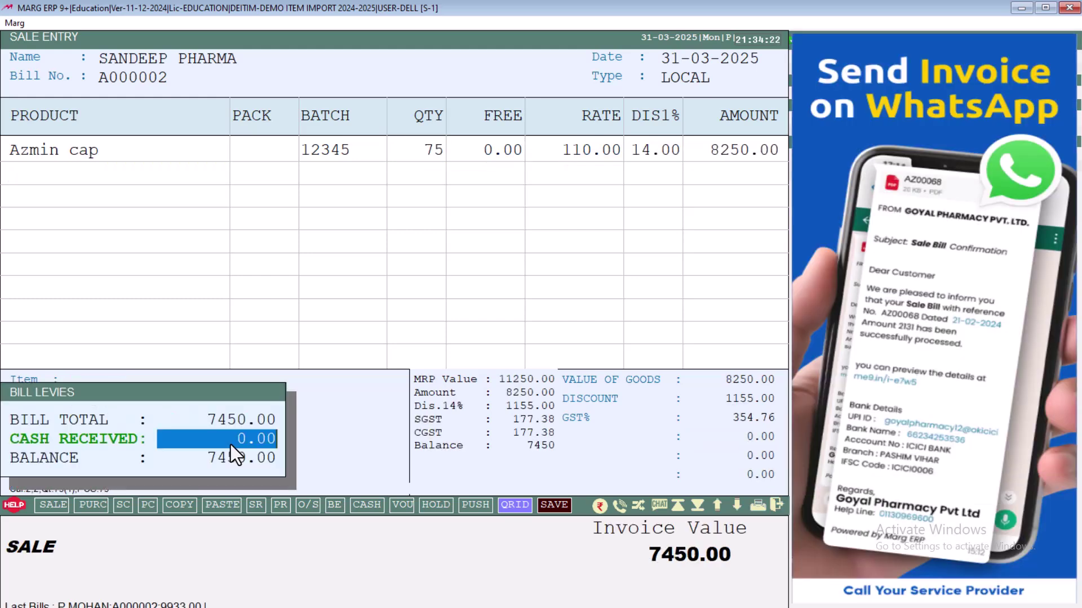
key("Return")
key("Return")
key("Return")
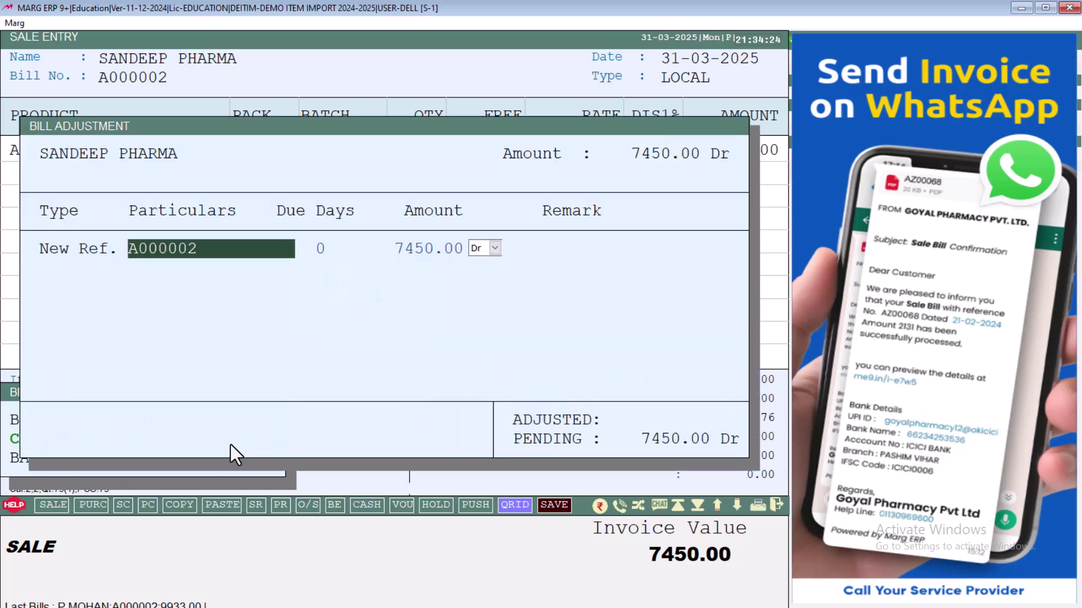
key("Escape")
key("Escape")
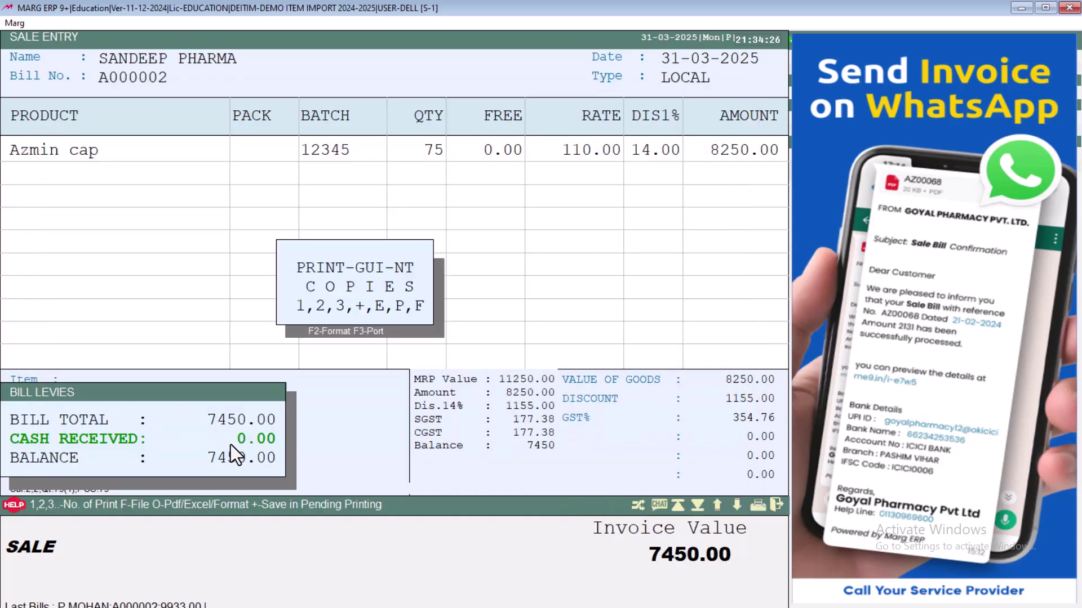
key("Escape")
key("Escape")
key("Escape")
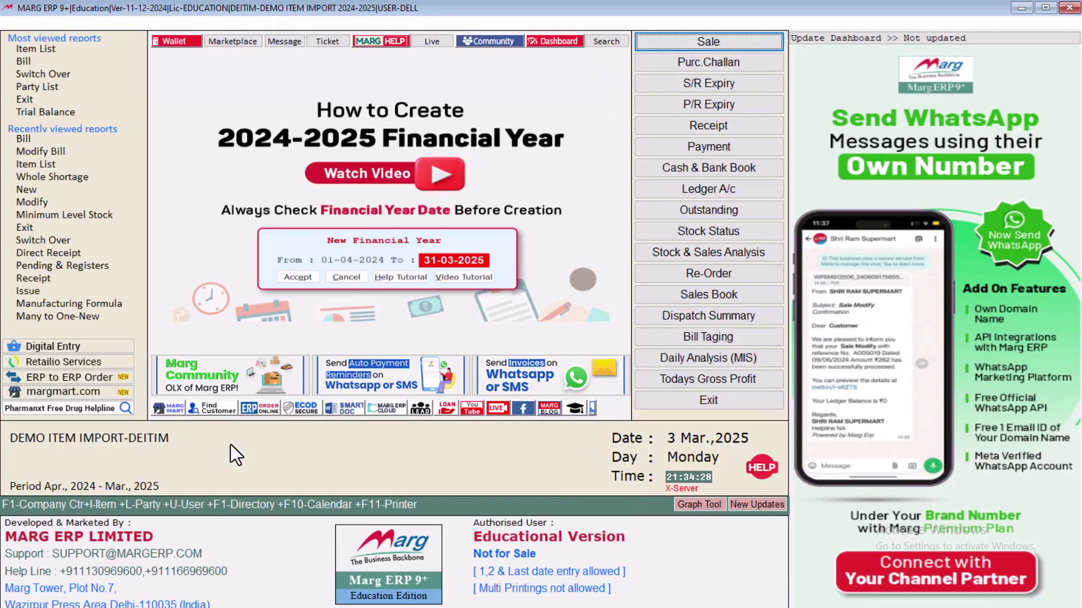
- Check the remaining stock of Azmin cap in the item list, and close the list
key("ctrl+i")
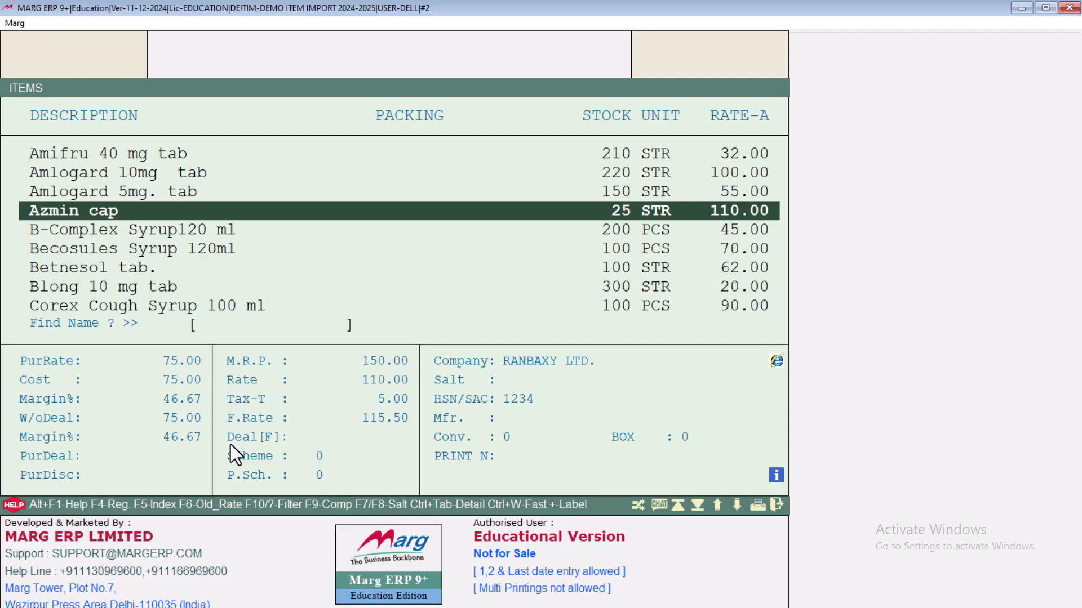
key("Escape")
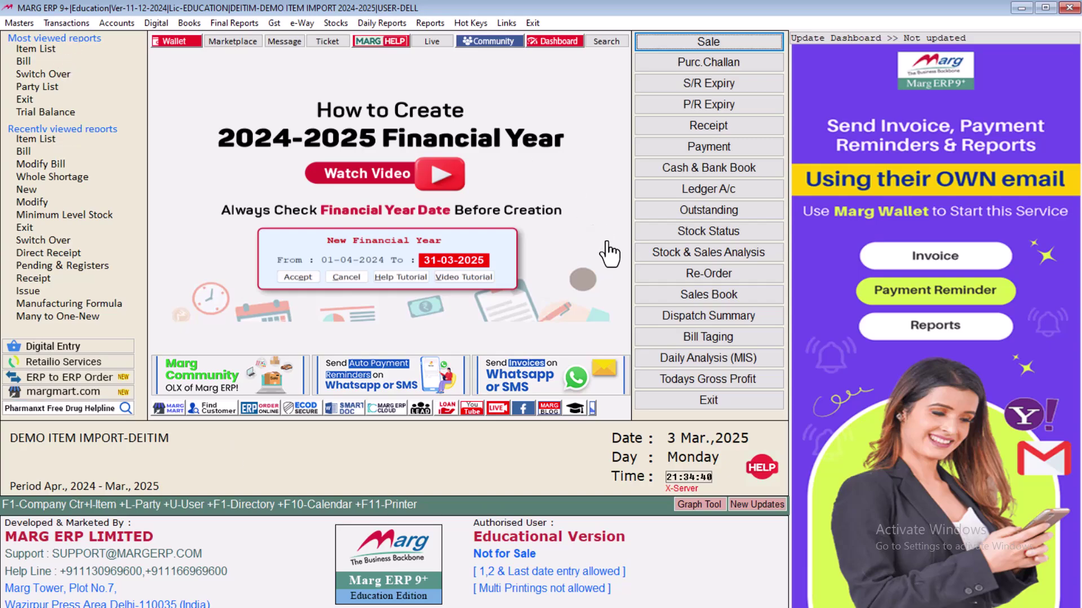
- Start a new purchase order, keeping Re-Order as the type and Auto as the supplier selection
left_click(62, 23)
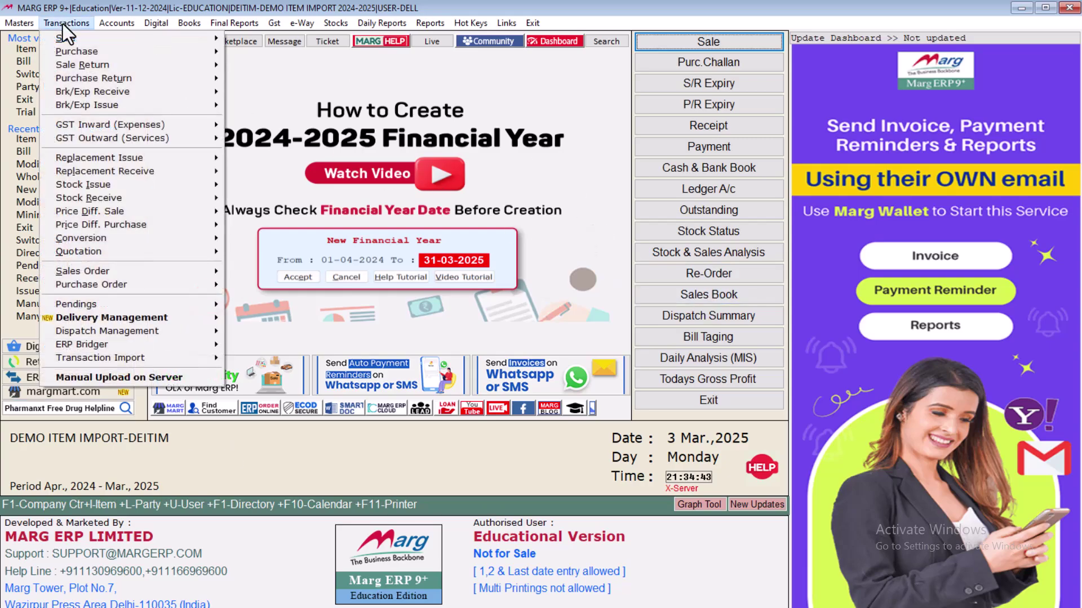
mouse_move(119, 287)
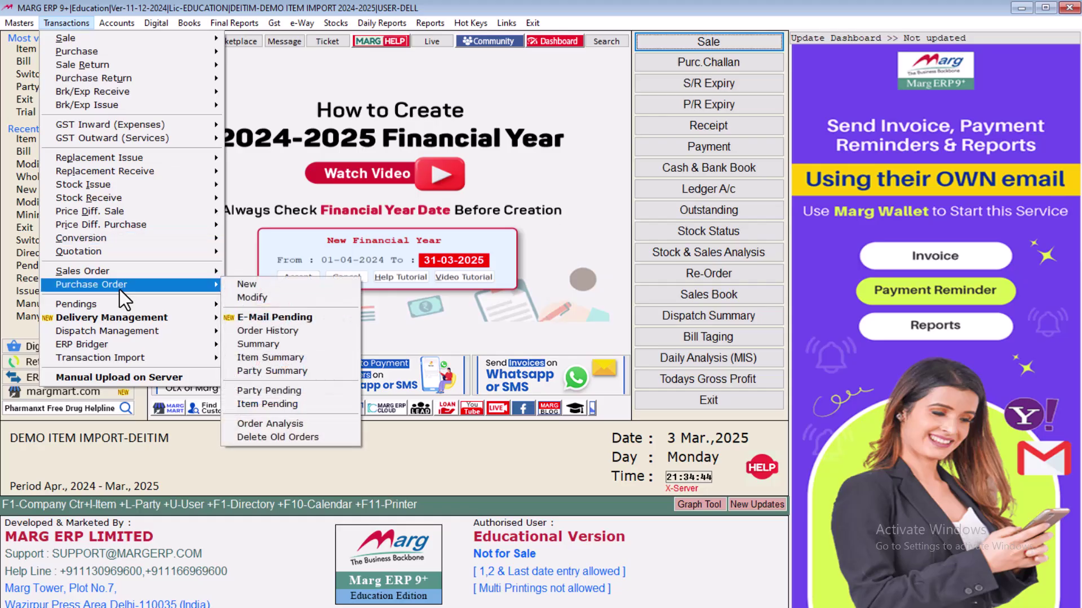
left_click(249, 286)
key("Down")
key("Return")
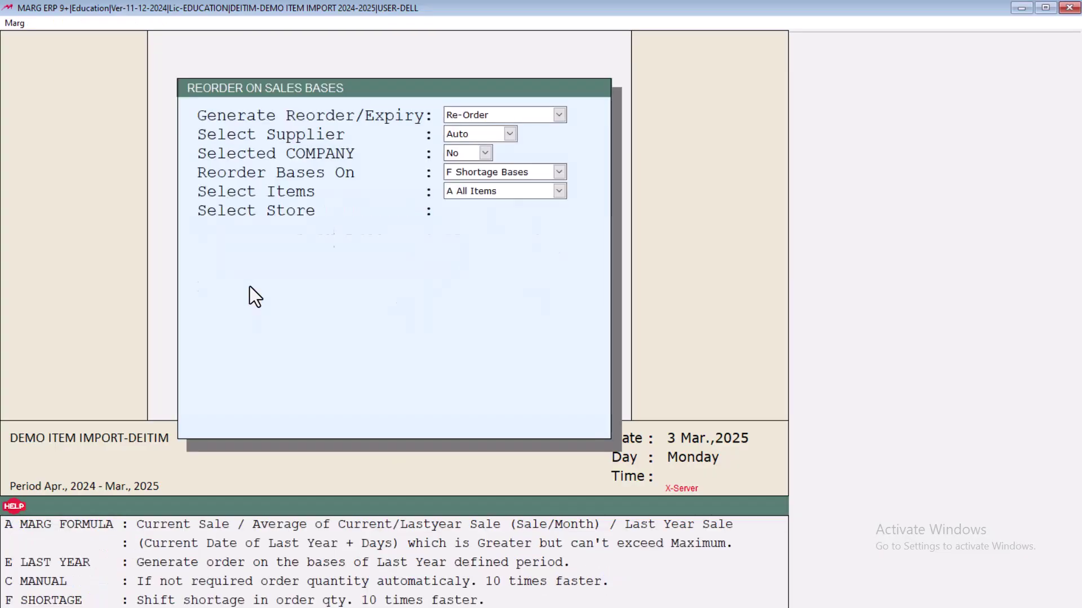
key("Return")
key("Return")
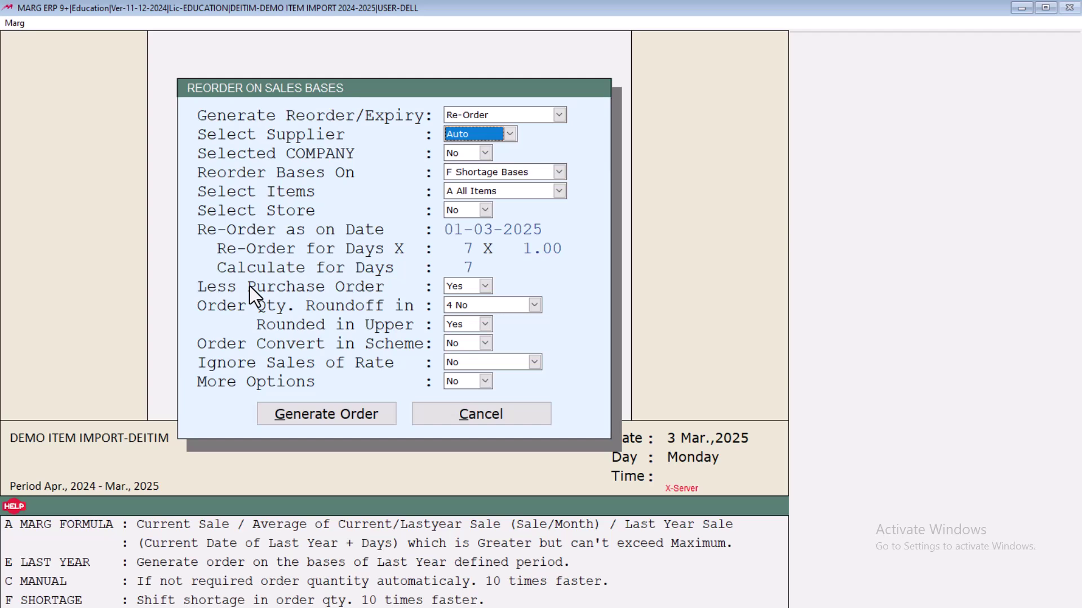
key("Return")
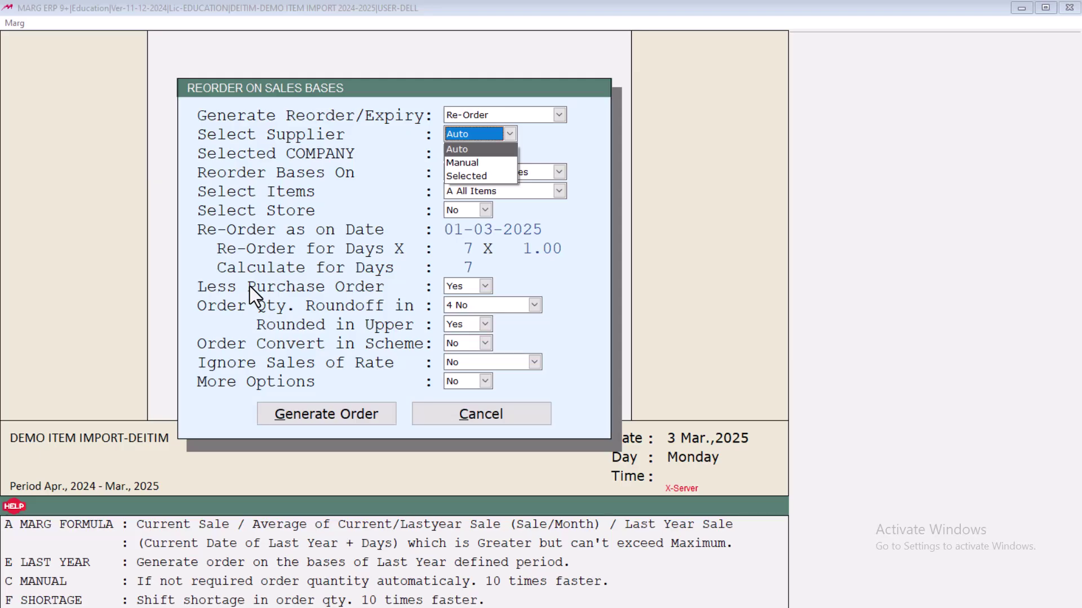
key("Return")
- Turn on company selection for the reorder and include all the listed companies
key("Return")
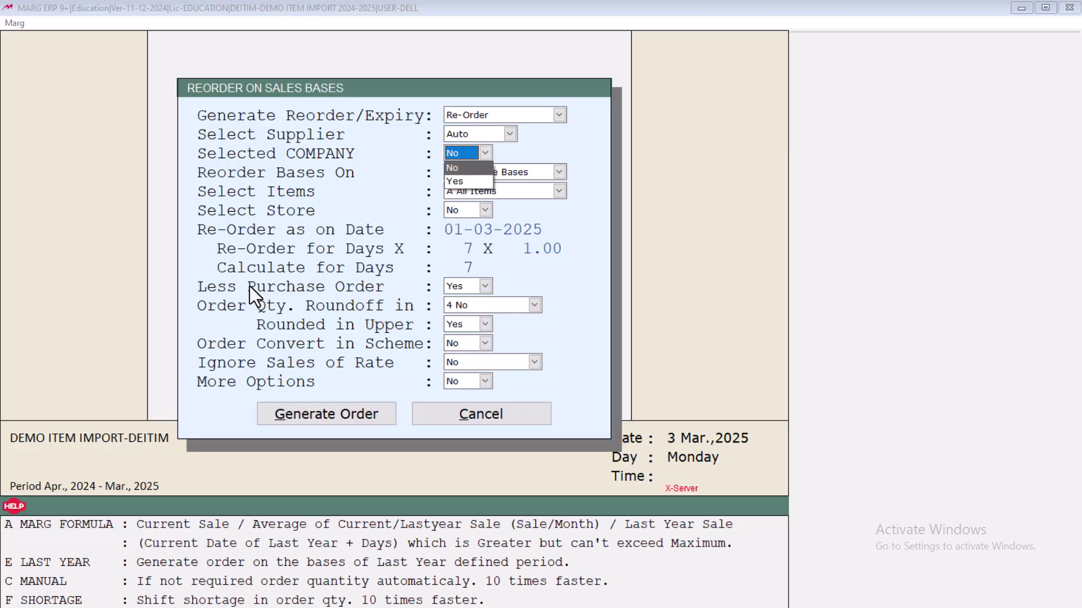
key("Down")
key("Return")
key("asterisk")
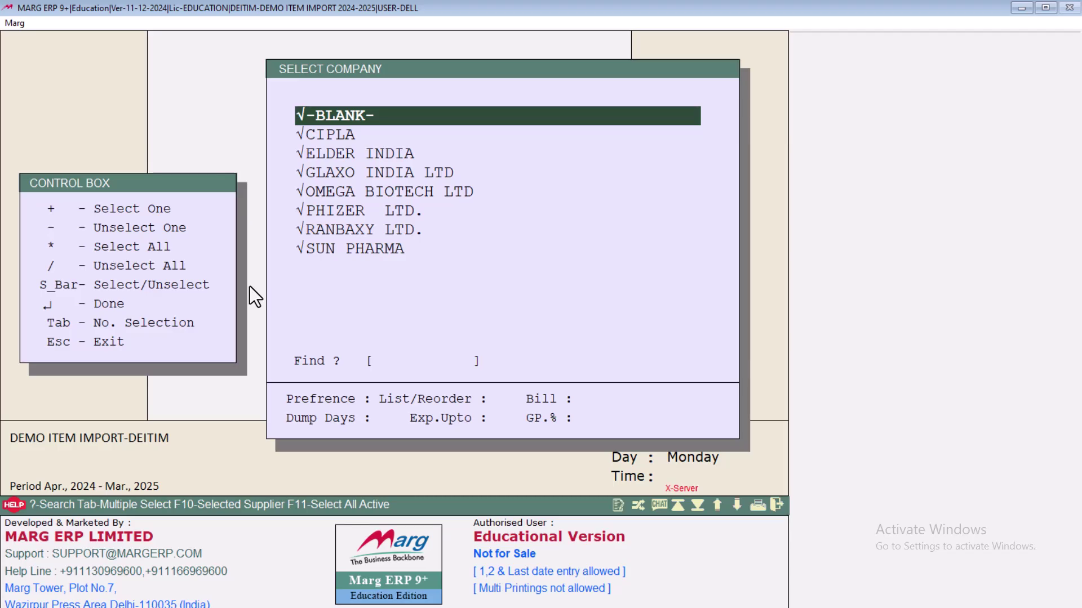
key("Return")
key("Return")
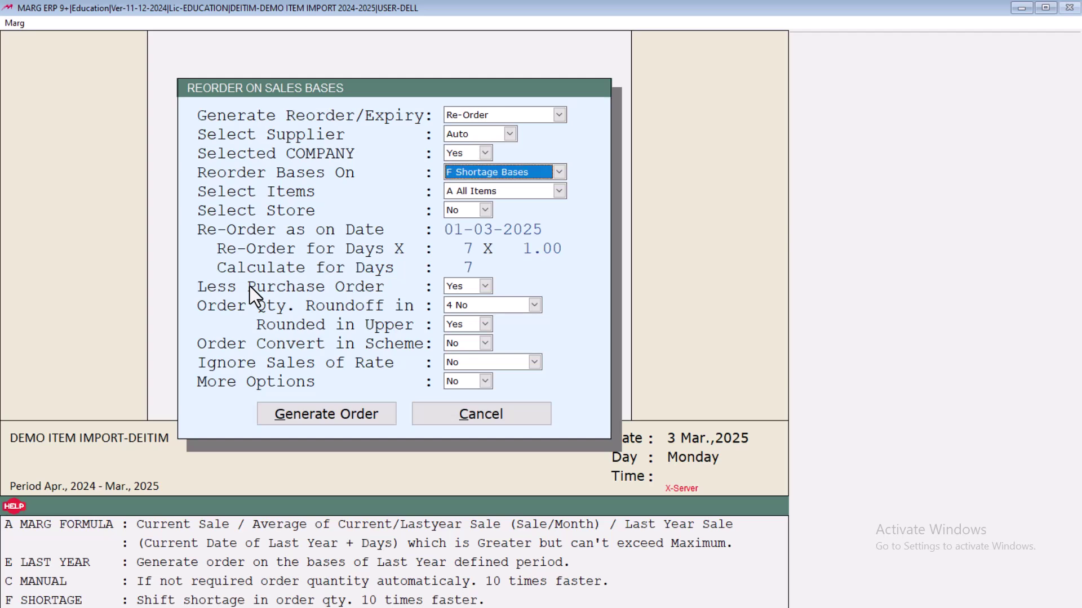
- Browse the available reorder bases and set the reorder to B Sales Bases
key("Down")
key("Down")
key("Down")
key("Down")
key("Down")
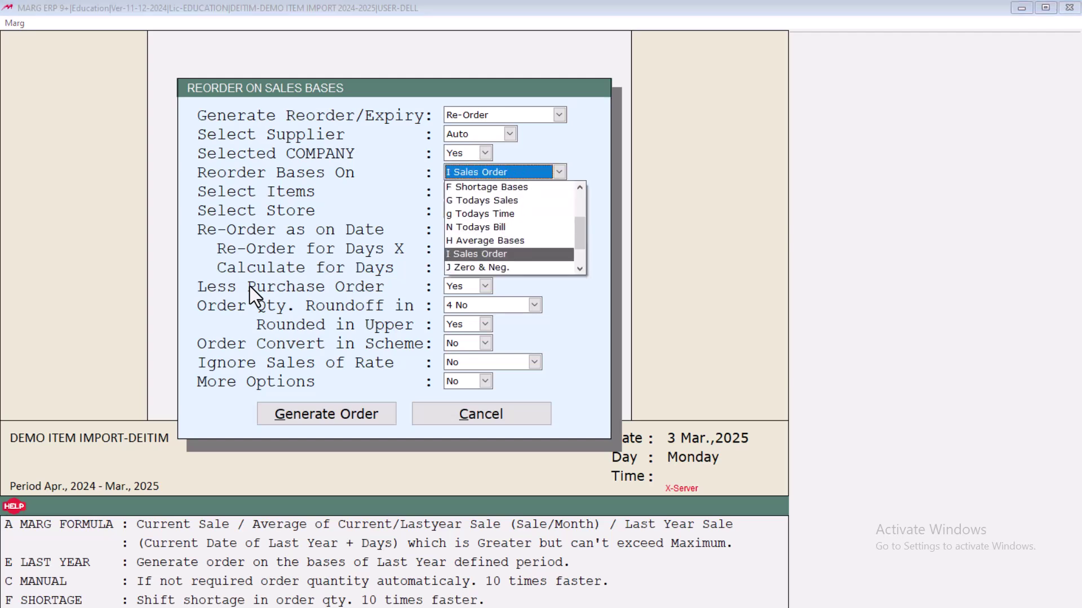
key("Up")
key("Up")
key("Up")
key("Up")
key("Up")
key("Up")
key("Up")
key("Up")
key("Up")
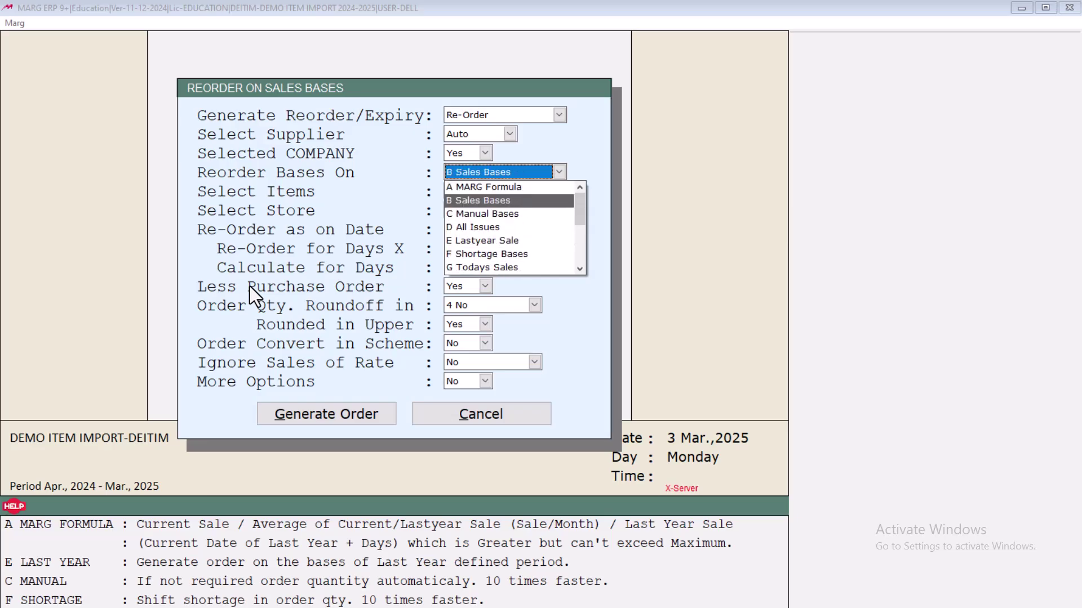
key("Return")
key("Return")
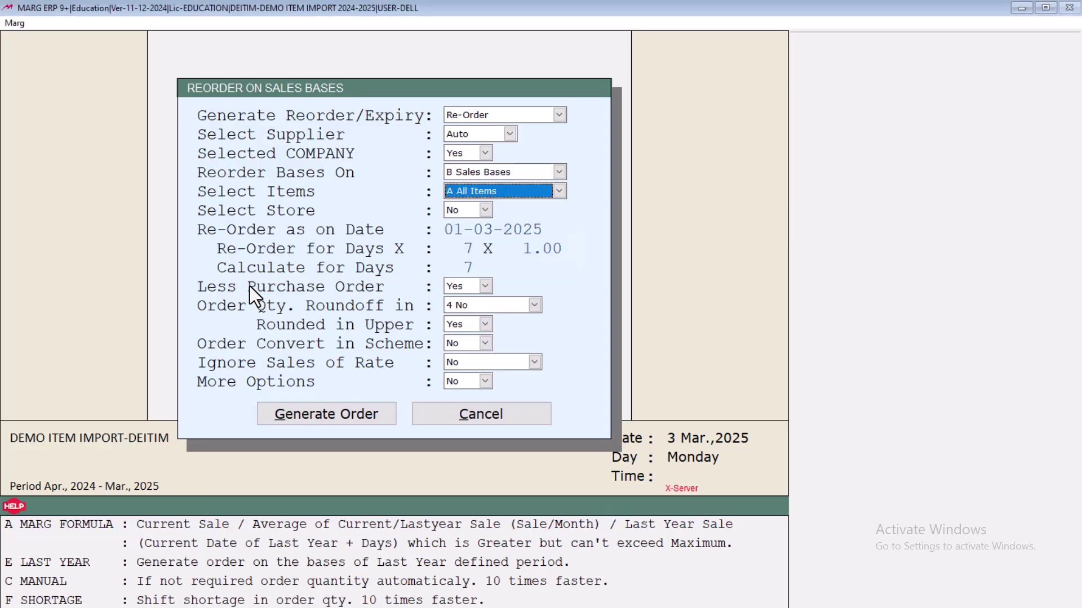
- Review the item selection choices and limit the reorder to C Sales Items
key("space")
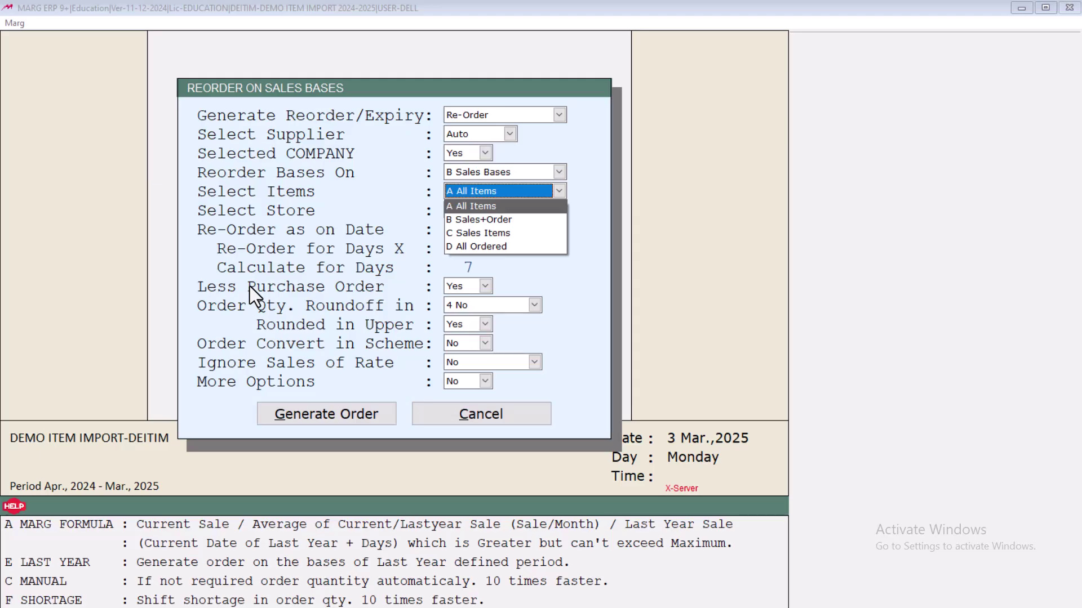
key("Down")
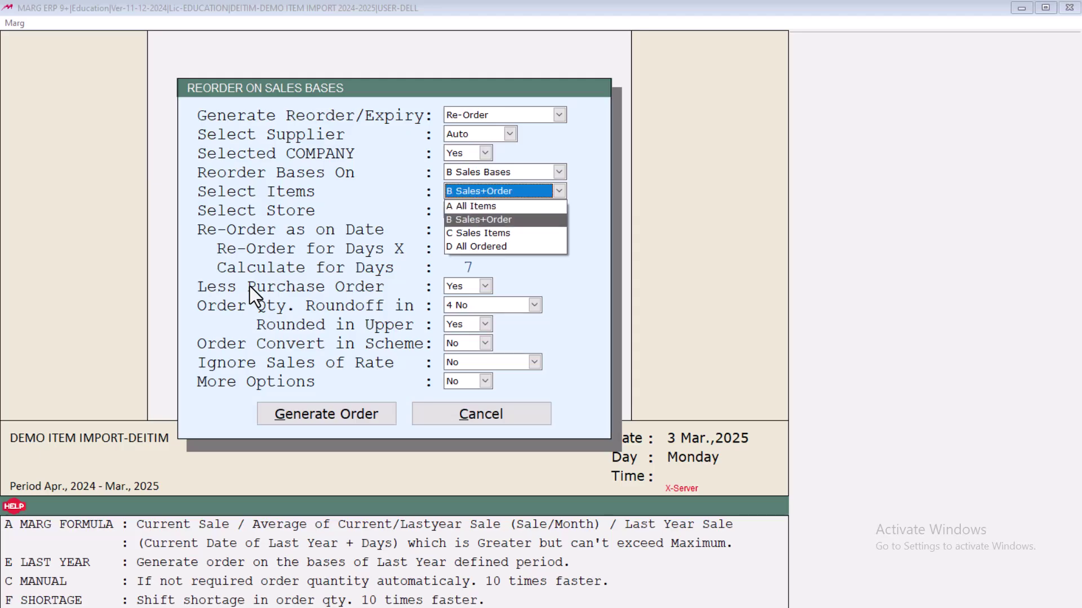
key("Up")
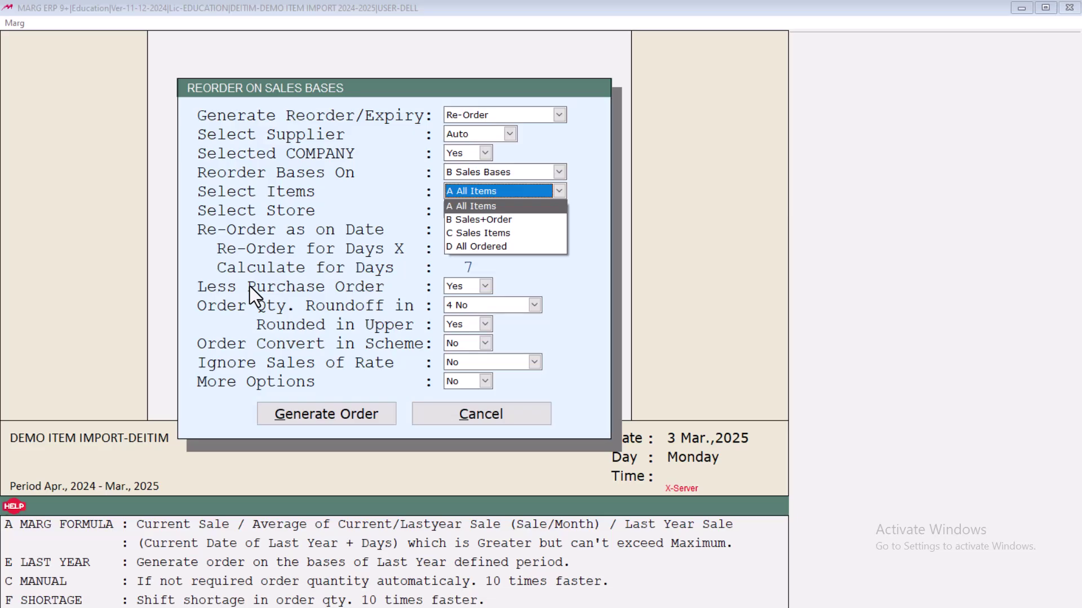
key("Down")
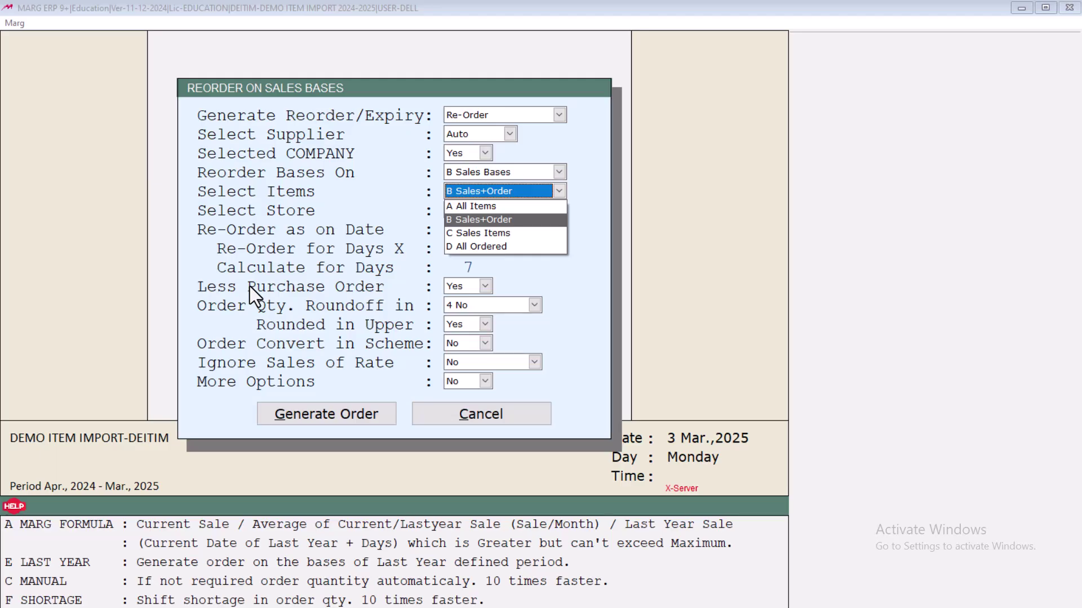
key("Down")
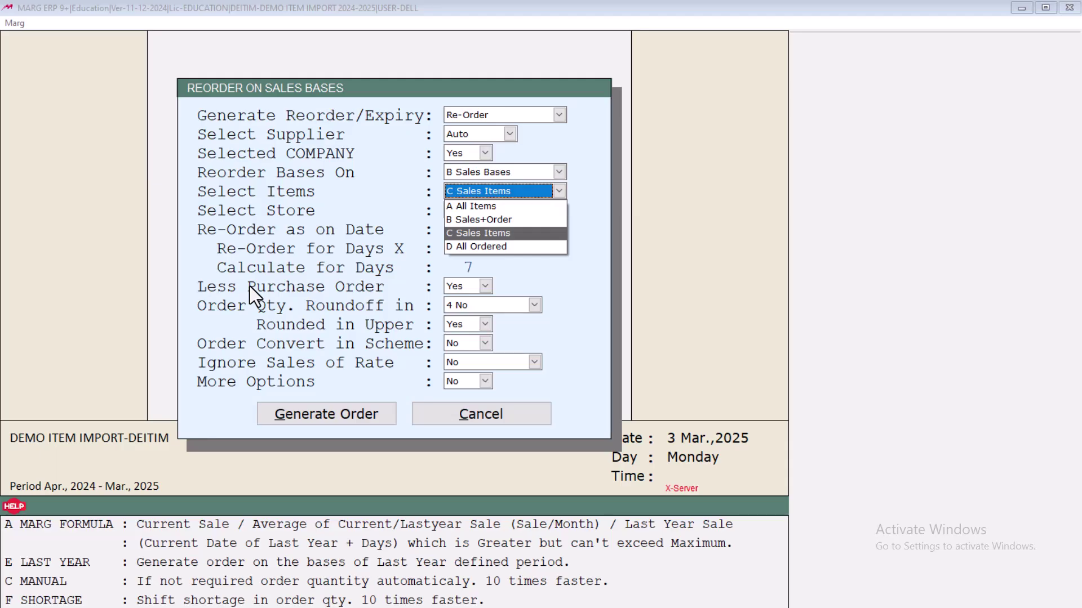
key("Return")
key("Return")
- Turn on store selection for the reorder and choose MAIN STORE
key("space")
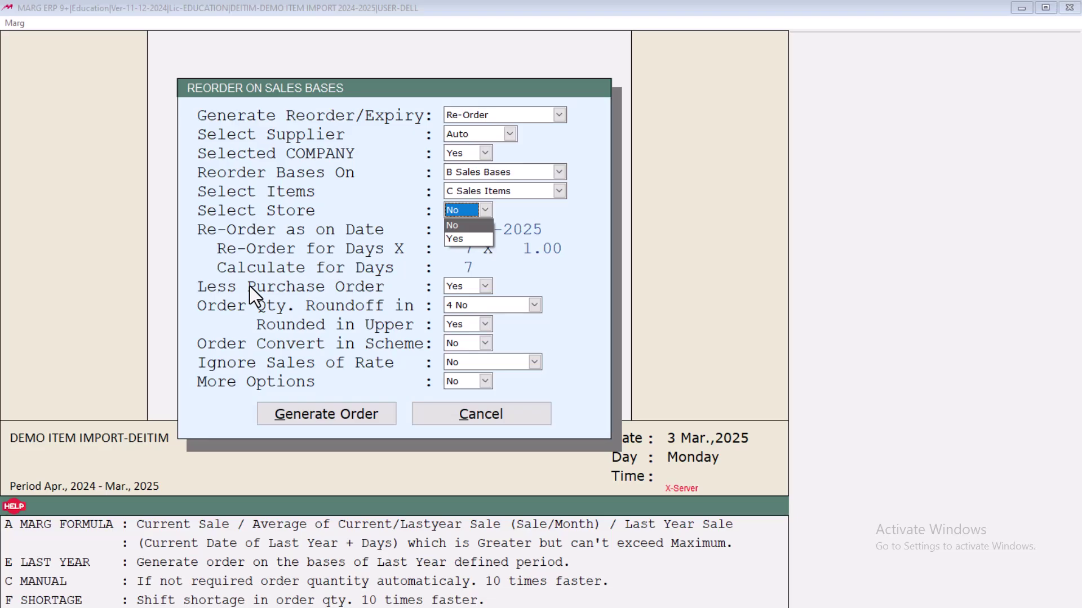
key("Down")
key("Return")
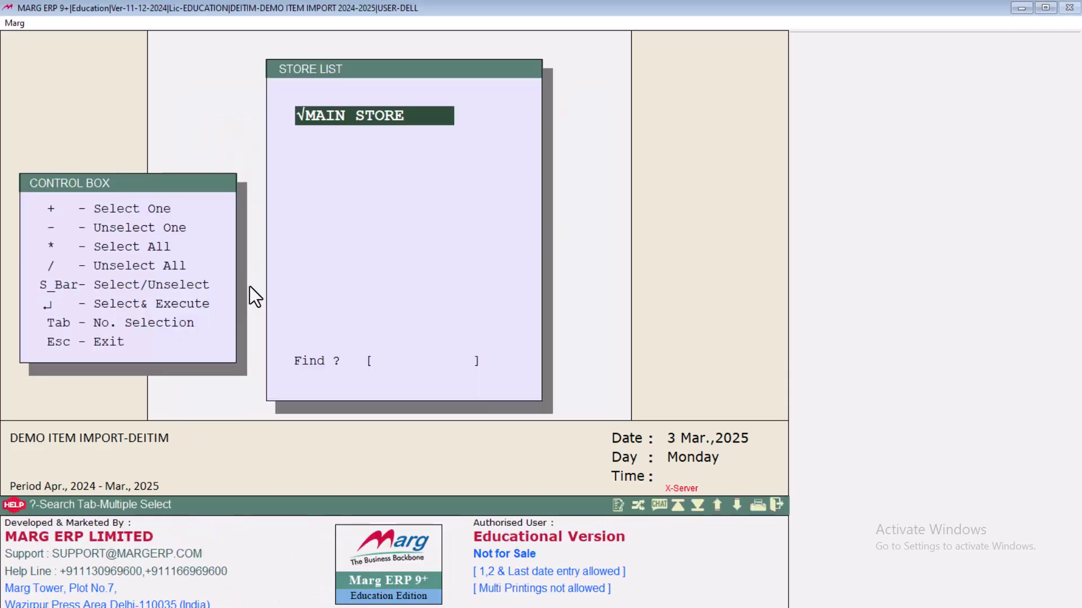
key("Return")
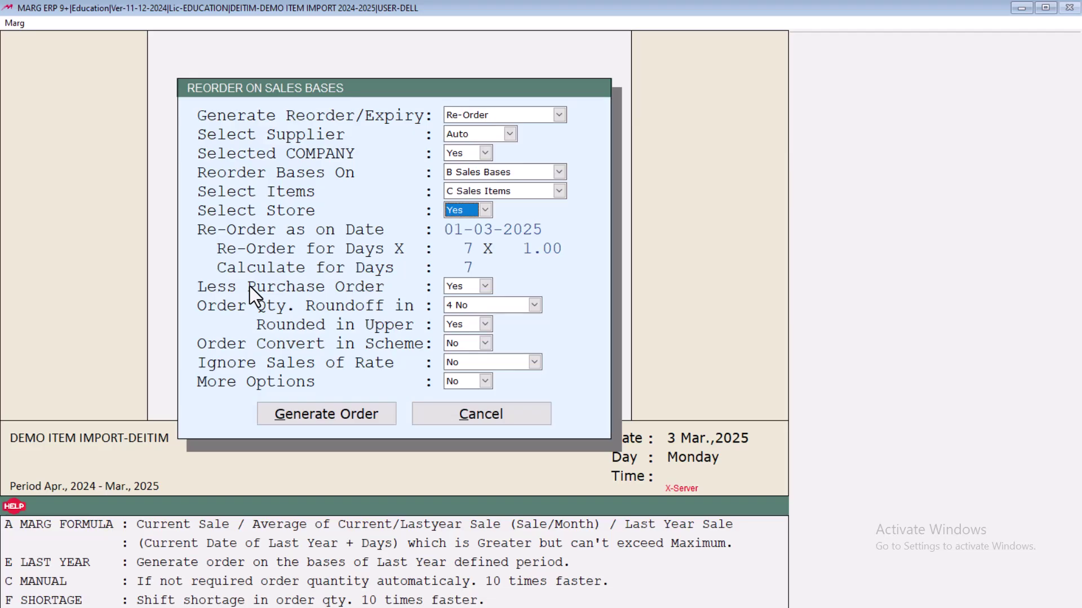
key("Return")
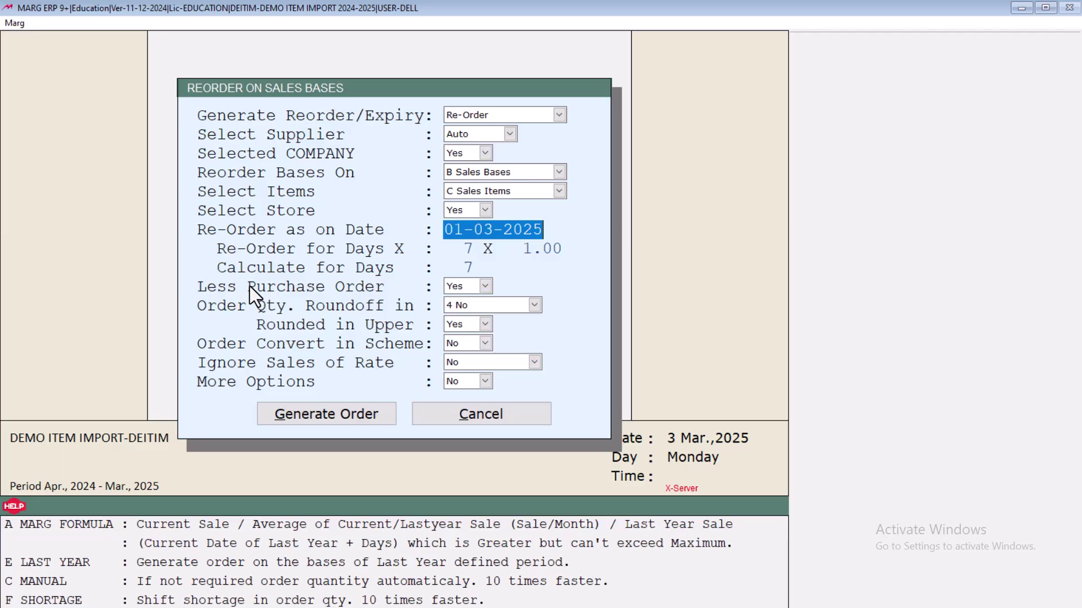
- Set the reorder date to 31-03-2025 and keep the reorder period at 7 days with multiplier 1.00
type("31")
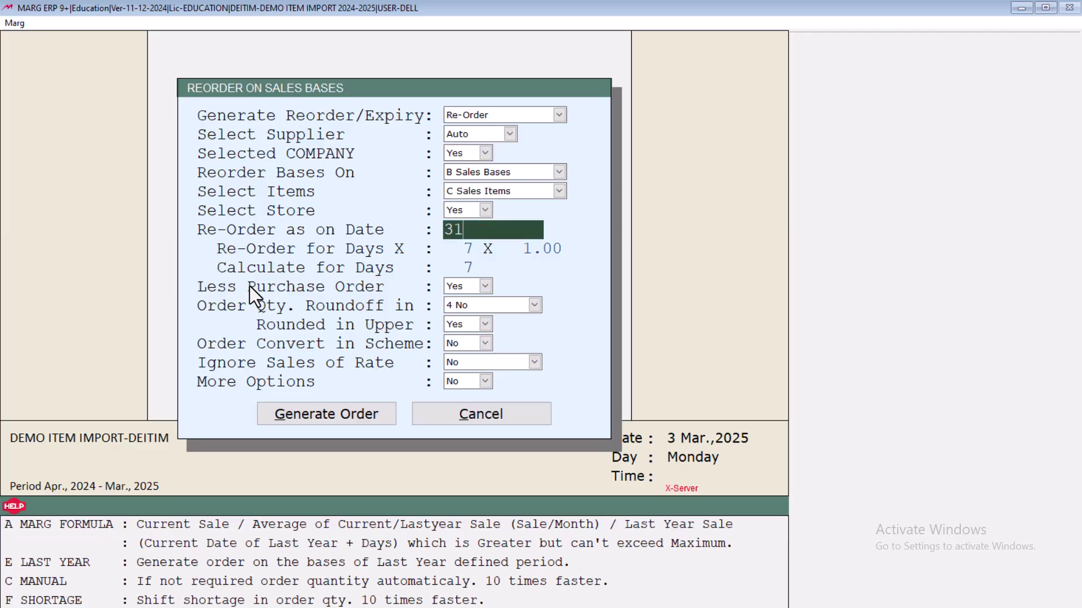
type("-3")
key("Return")
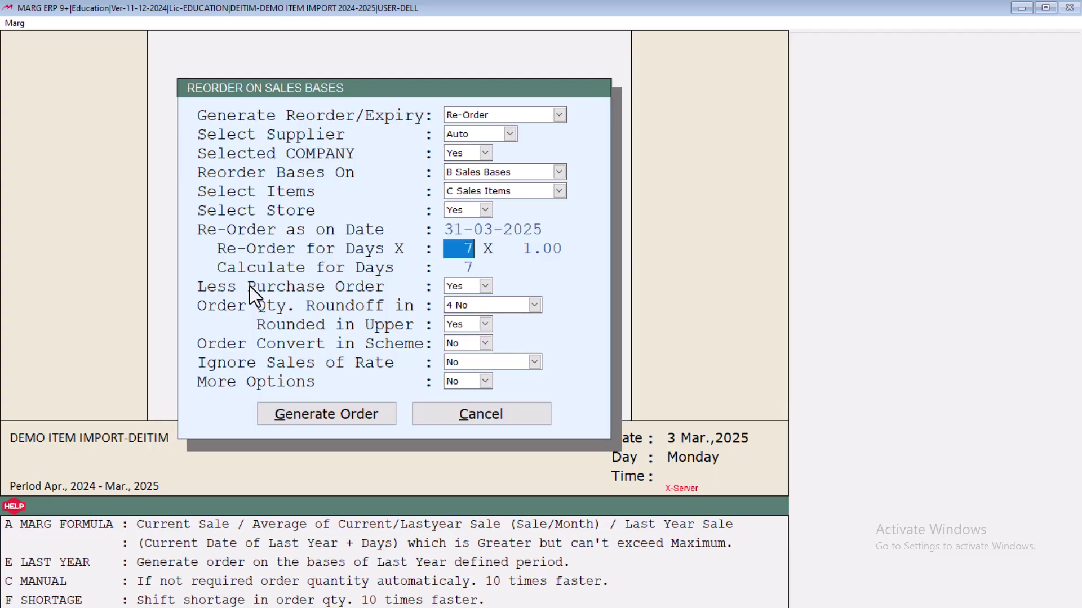
key("Return")
key("Up")
key("Return")
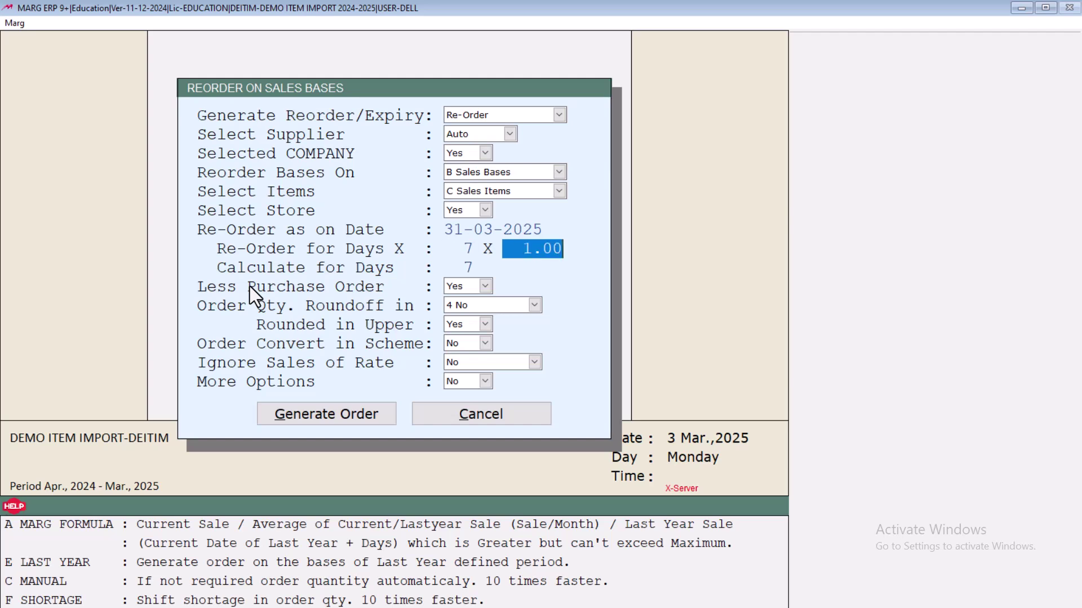
- Set Less Purchase Order to No, keep the remaining reorder options at default, and generate the reorder list
key("Return")
key("Return")
key("Return")
key("Return")
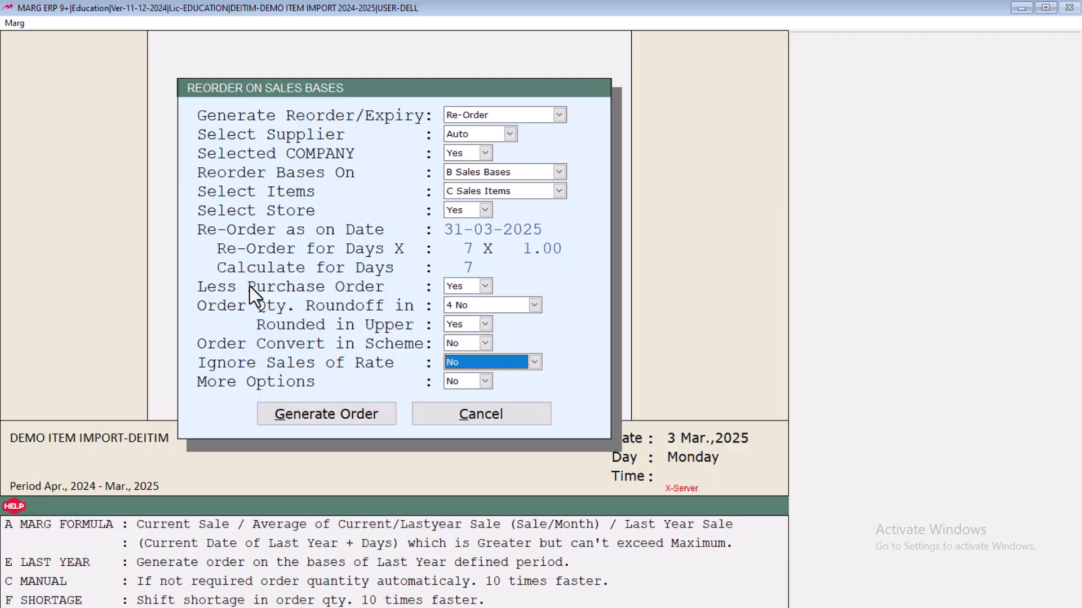
key("Return")
key("Return")
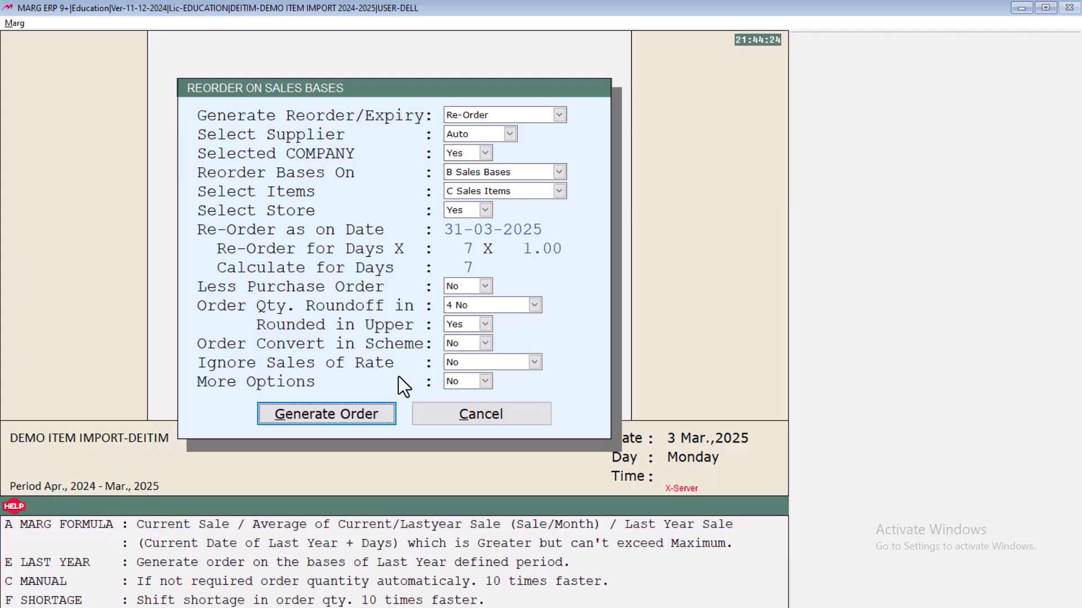
key("Return")
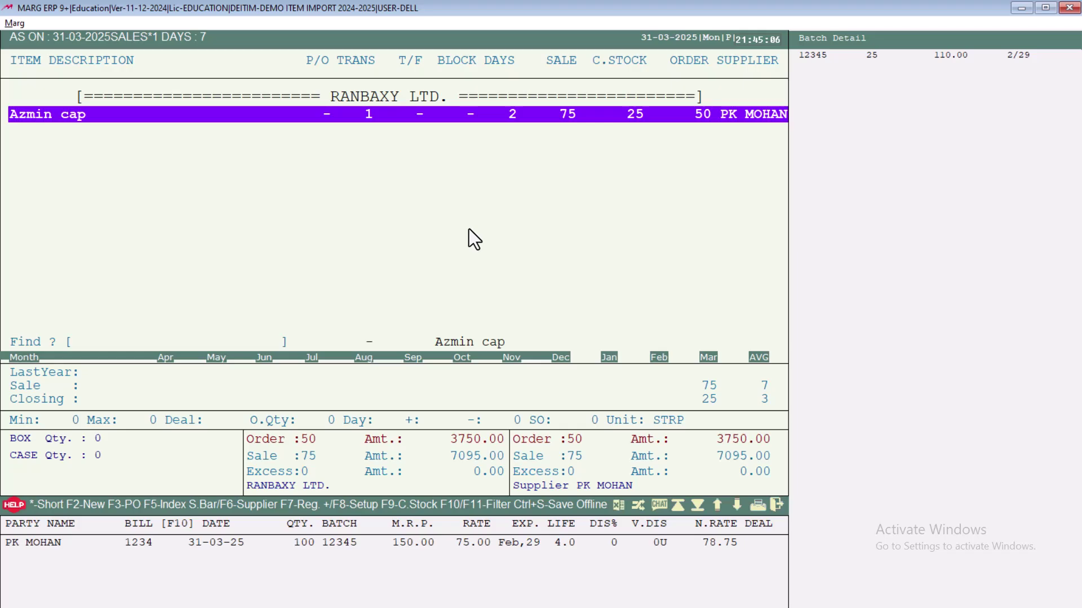
- Generate the purchase order for Azmin cap's supplier, dismissing the supplier alert and leaving company-wise saving at No and the other details blank
key("Escape")
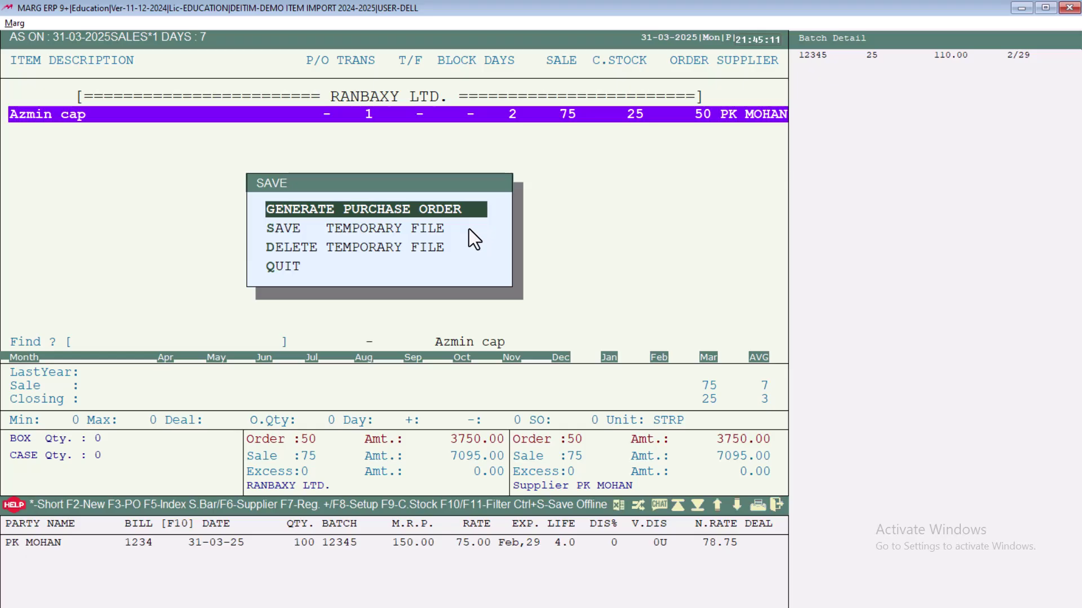
key("Return")
key("Return")
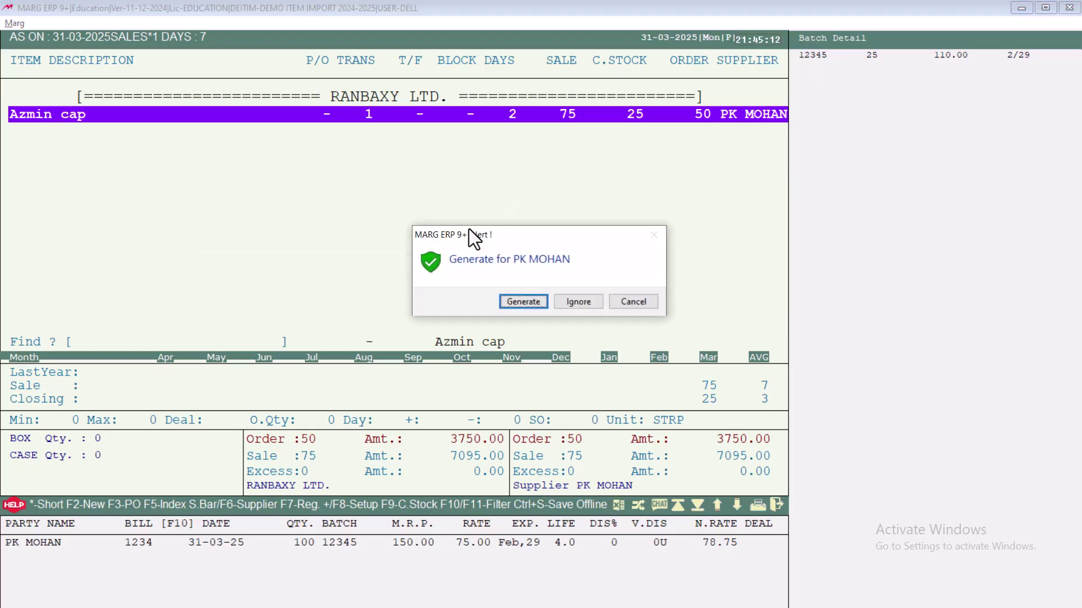
key("Return")
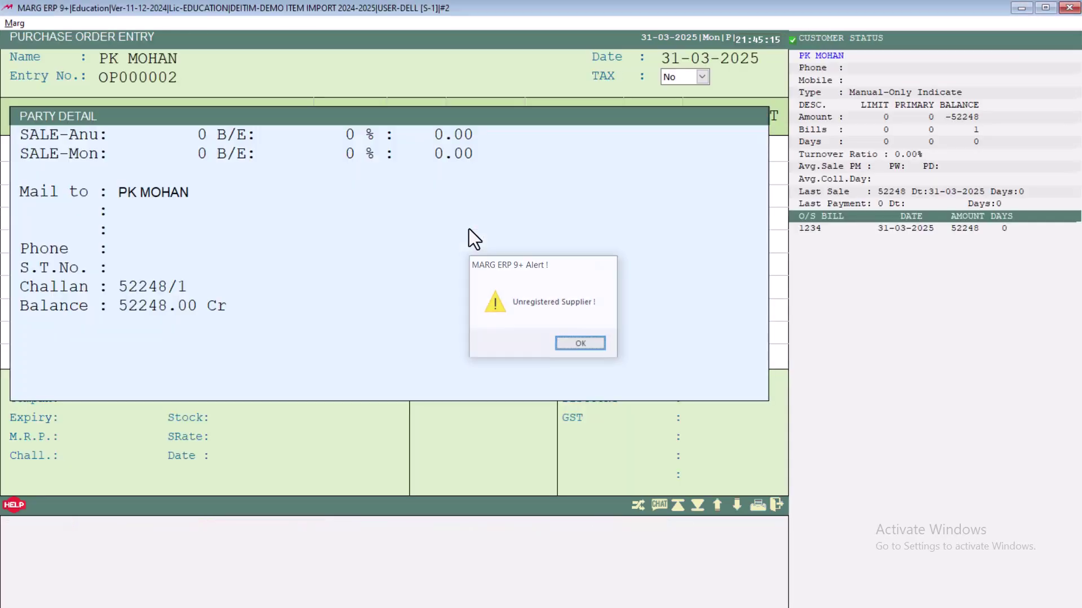
key("Return")
key("Return")
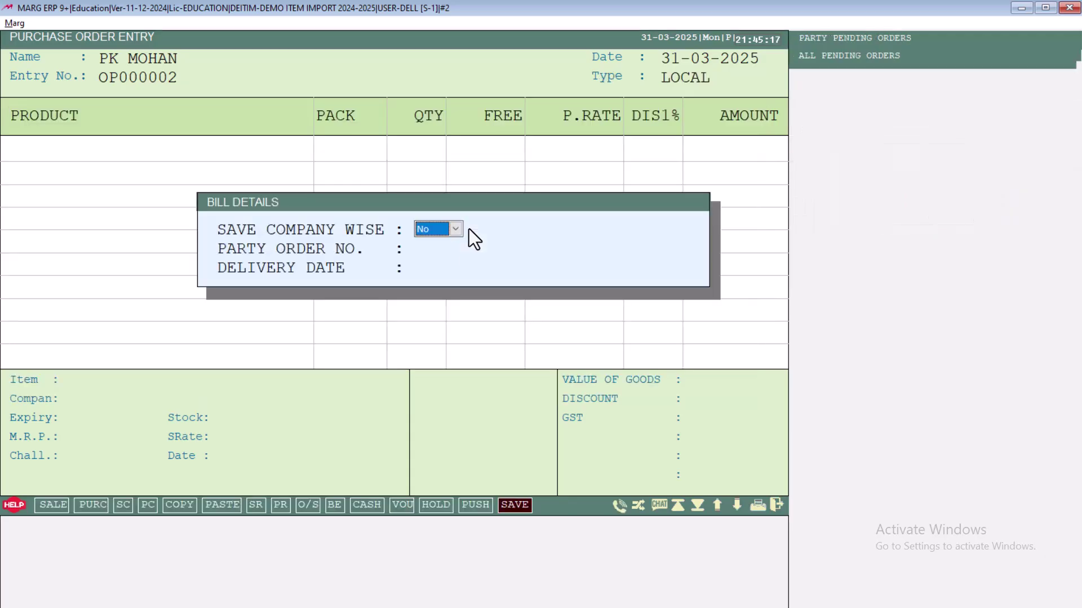
key("Return")
key("Return")
key("Return")
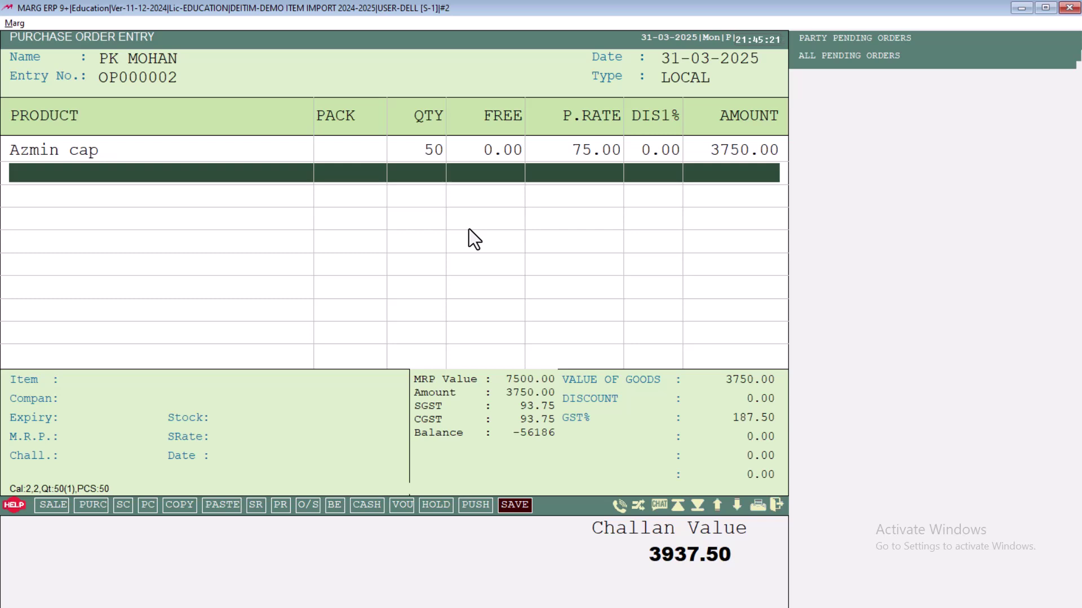
- Finish the purchase order entry with no cash paid and the bill details at default
key("Escape")
key("Return")
key("Return")
key("Return")
key("Return")
key("Return")
key("Return")
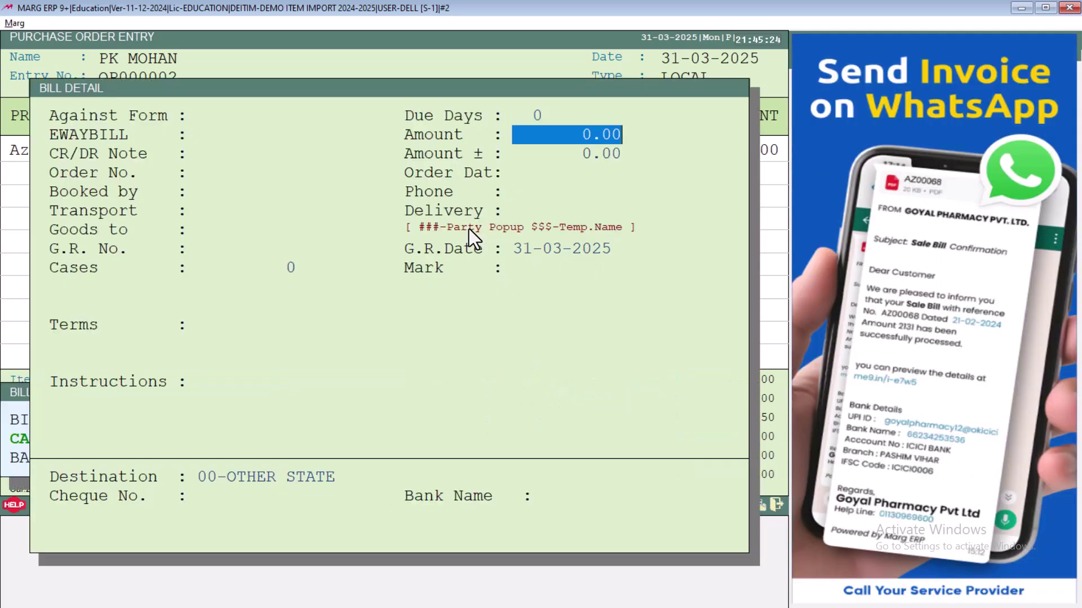
key("Escape")
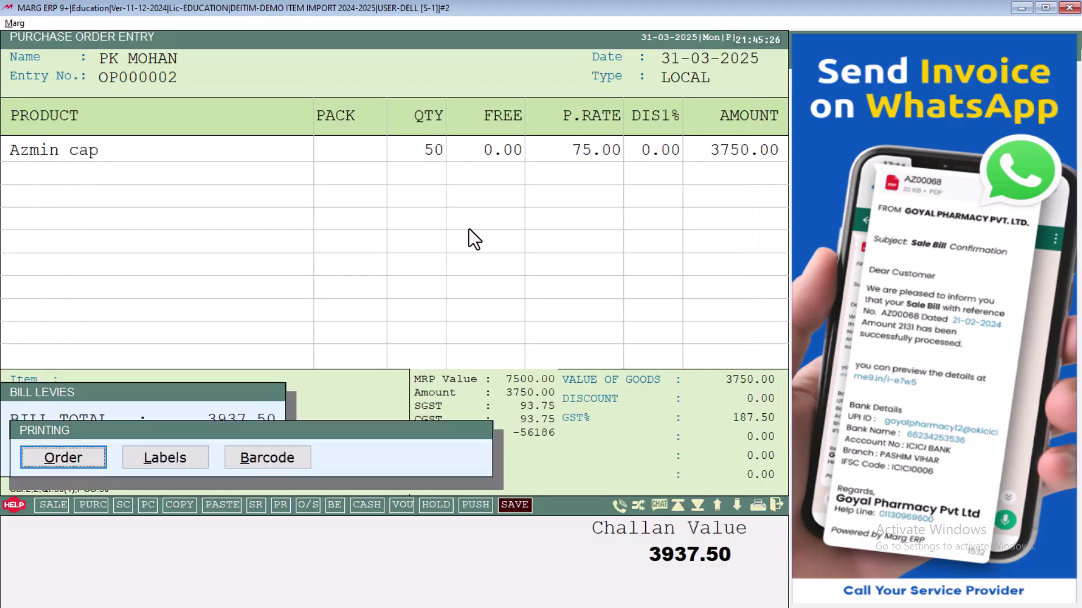
- Skip printing the order, close the reorder form, and switch to the presentation slides
key("Return")
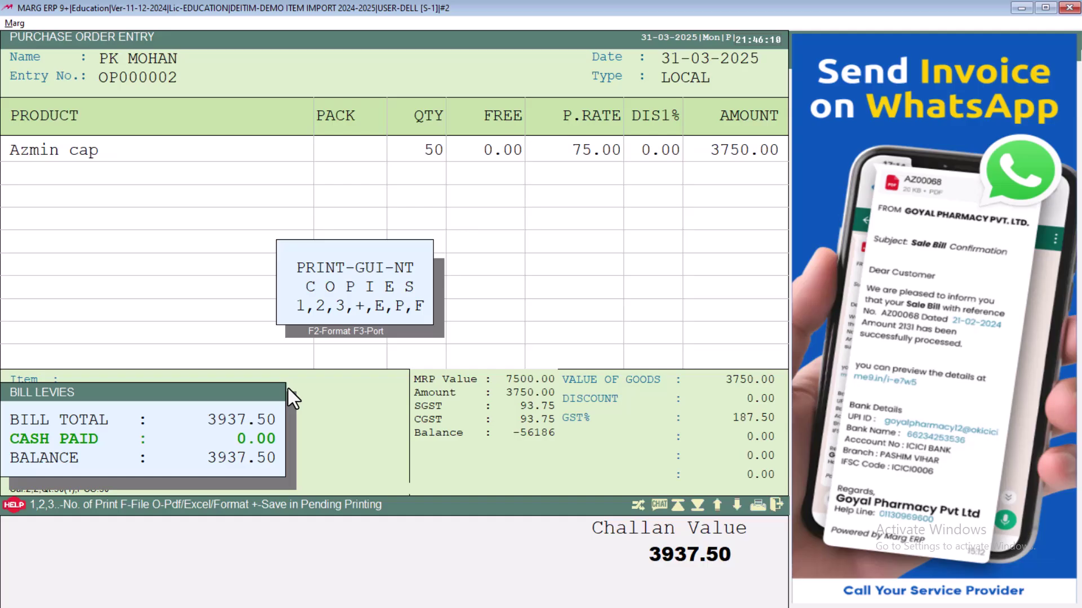
key("Escape")
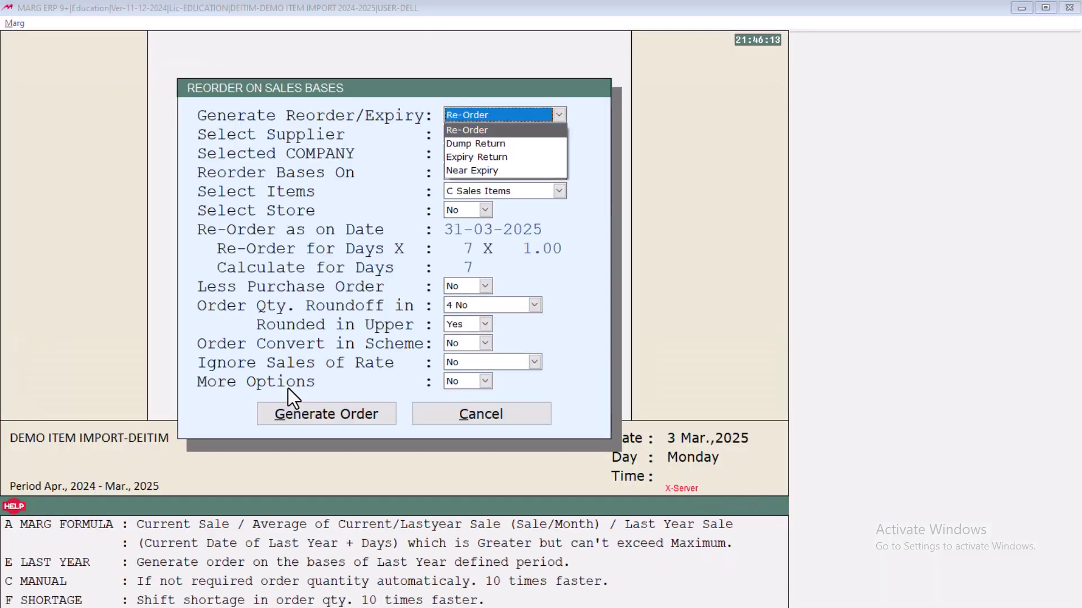
key("Escape")
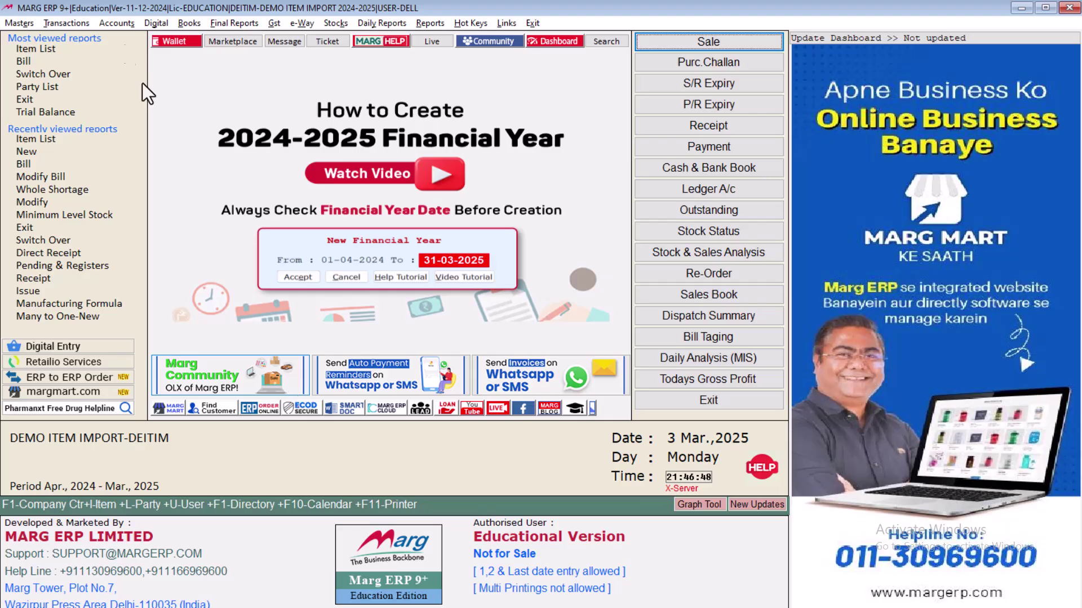
key("alt+Tab")
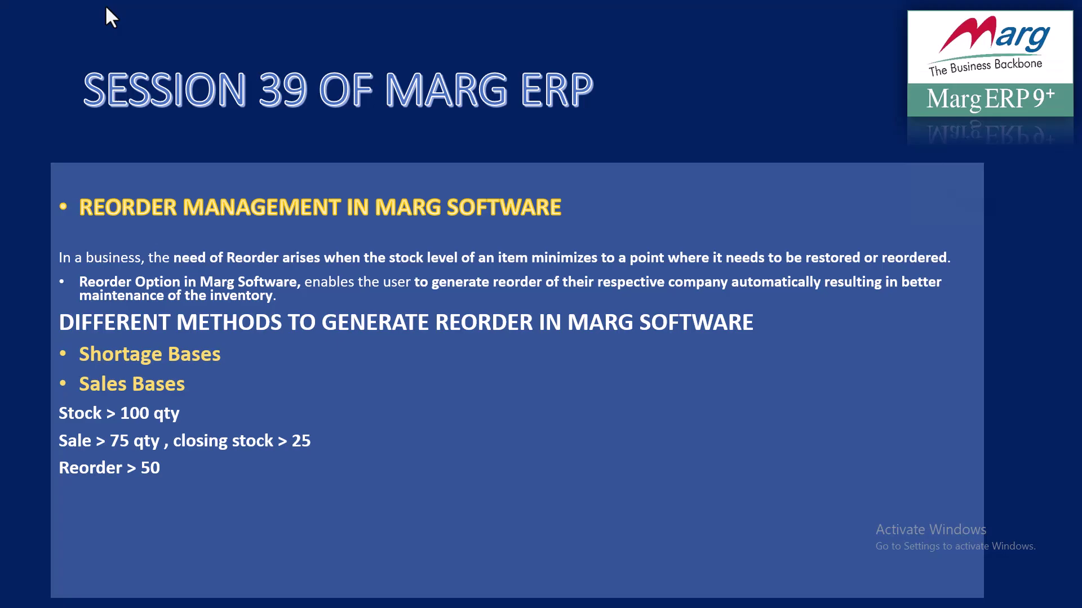